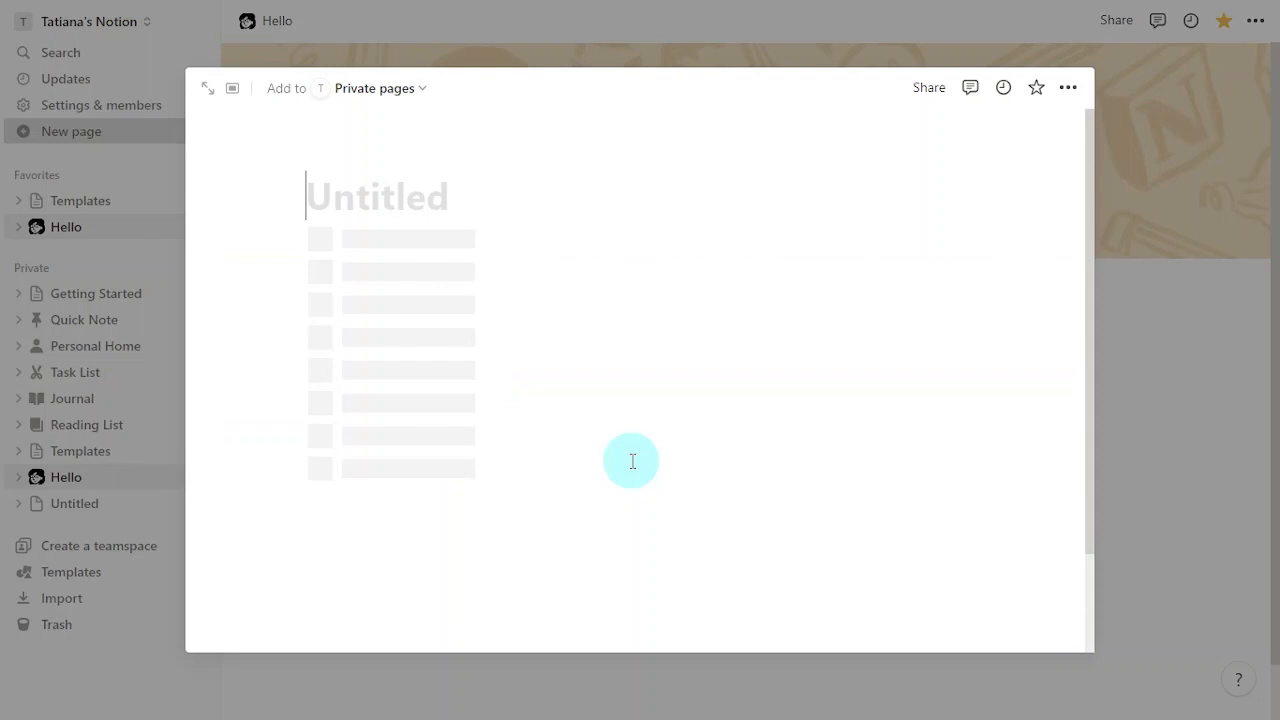
Step: Title the page 'Annual Planning 2024', start it as an empty page, and add a cover
type("Ann")
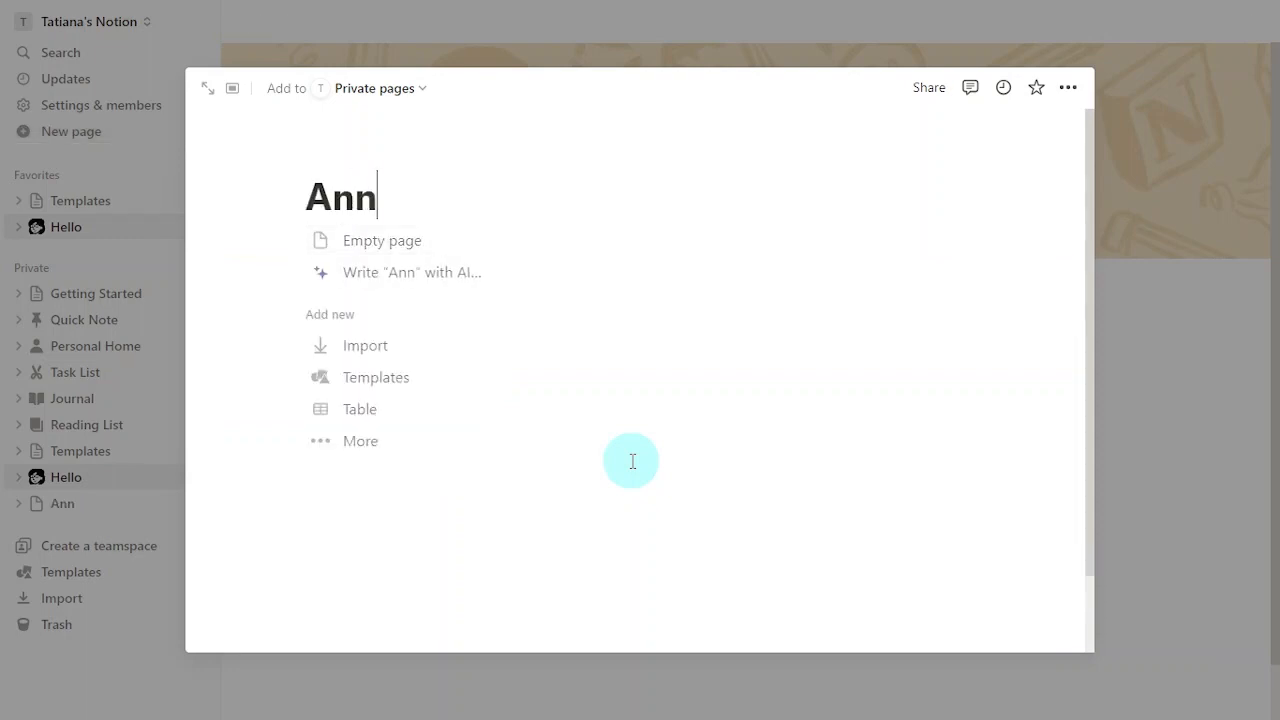
type("ual Planning")
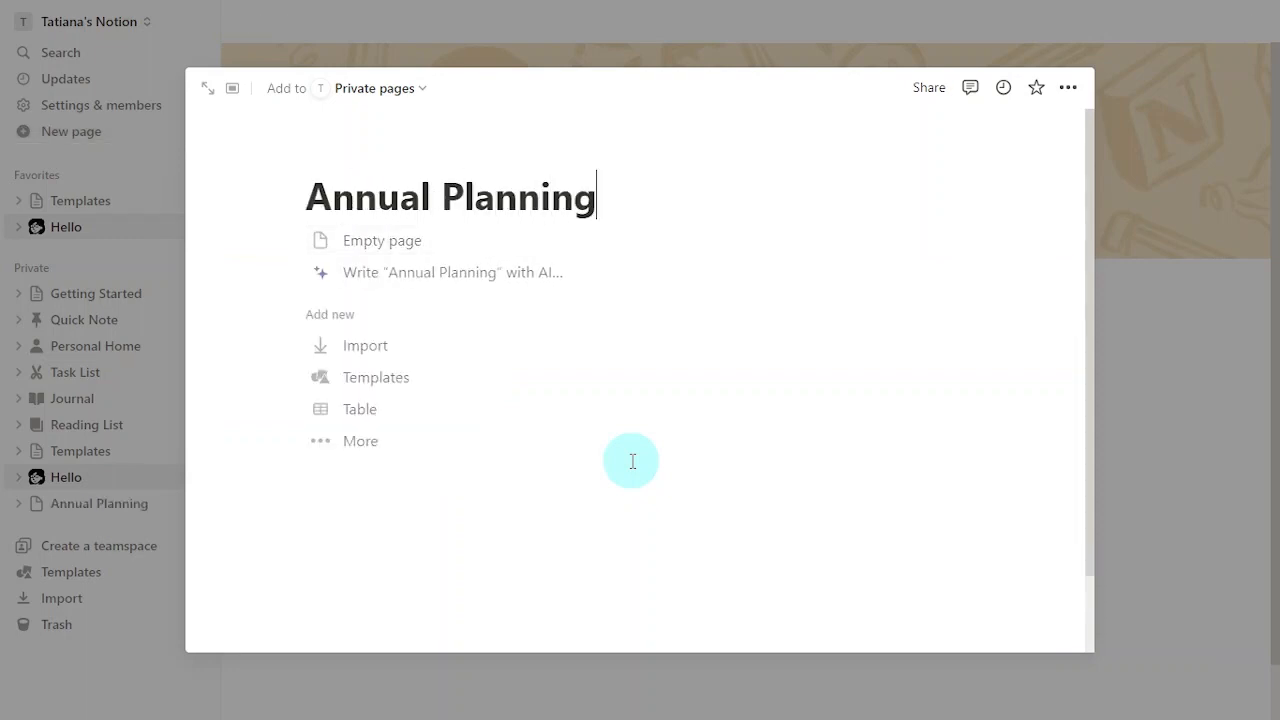
type(" 2024")
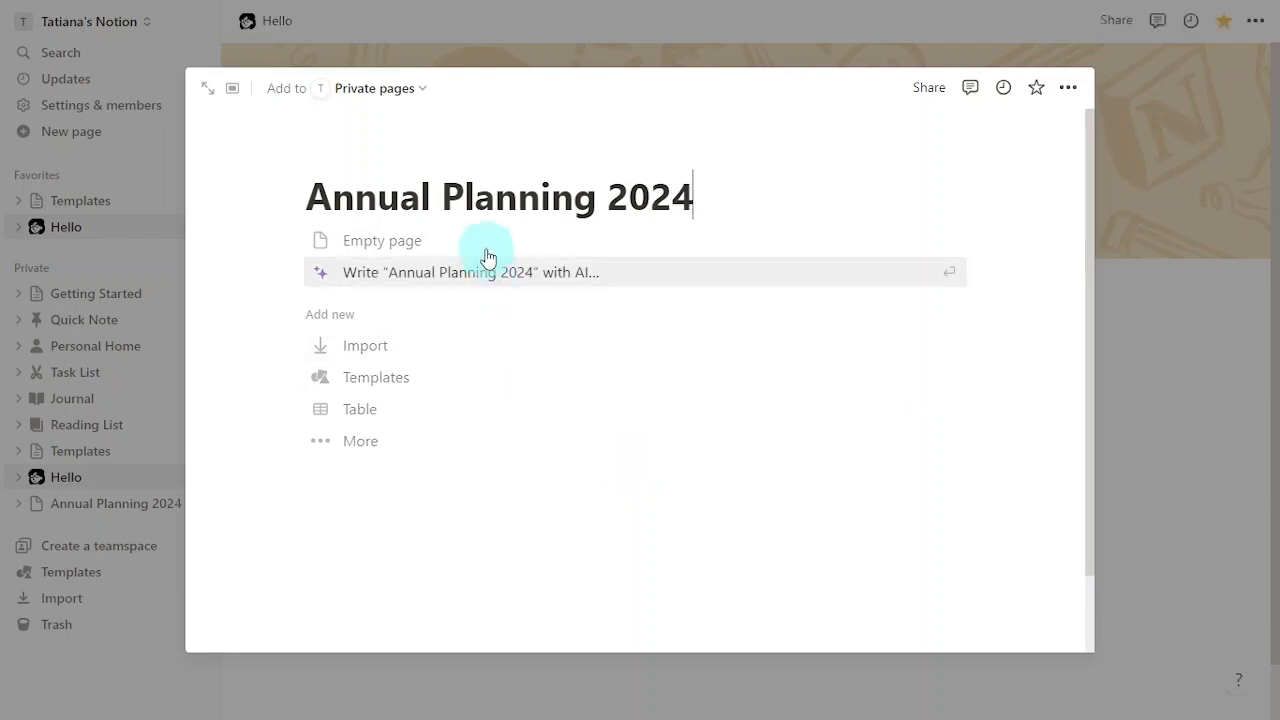
left_click(486, 248)
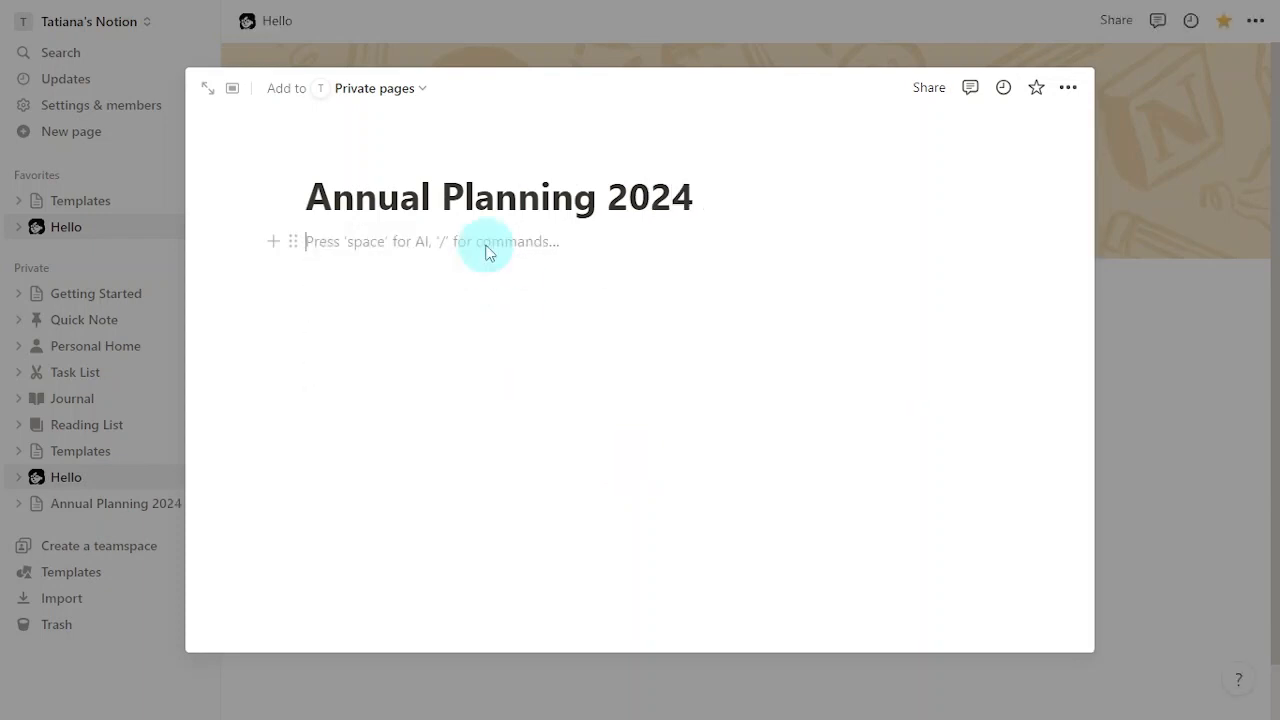
mouse_move(626, 194)
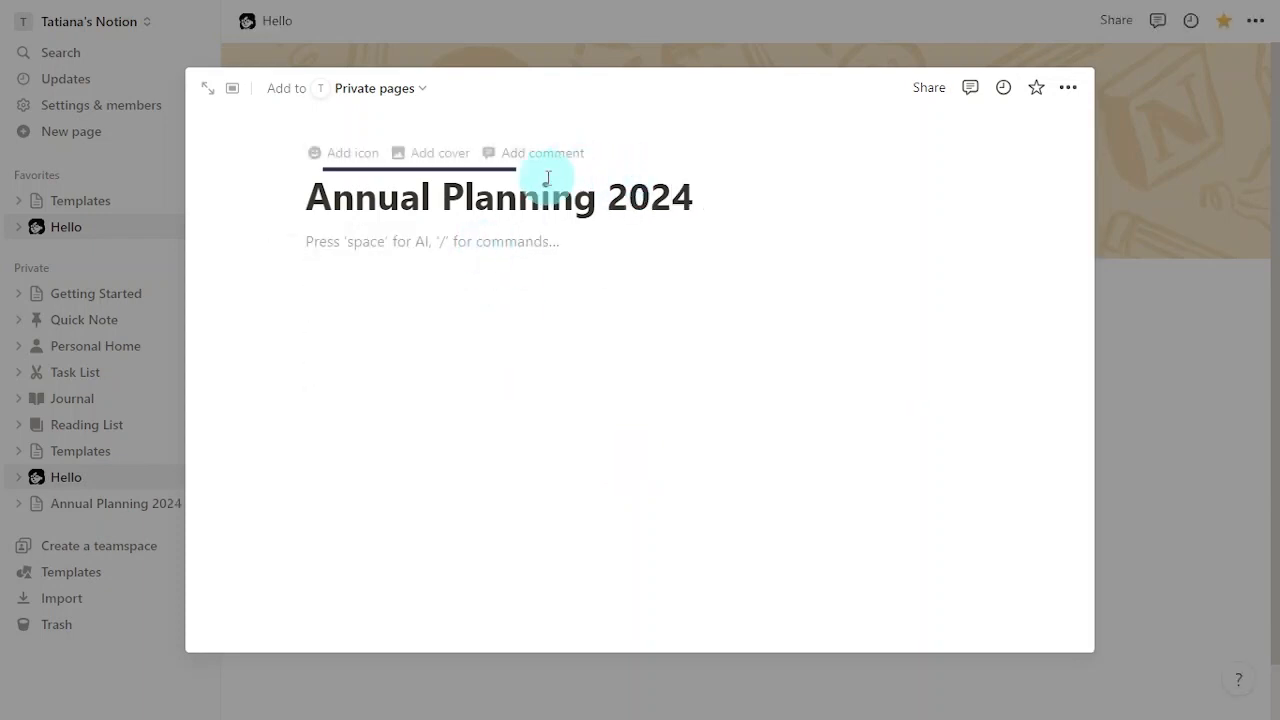
left_click(437, 157)
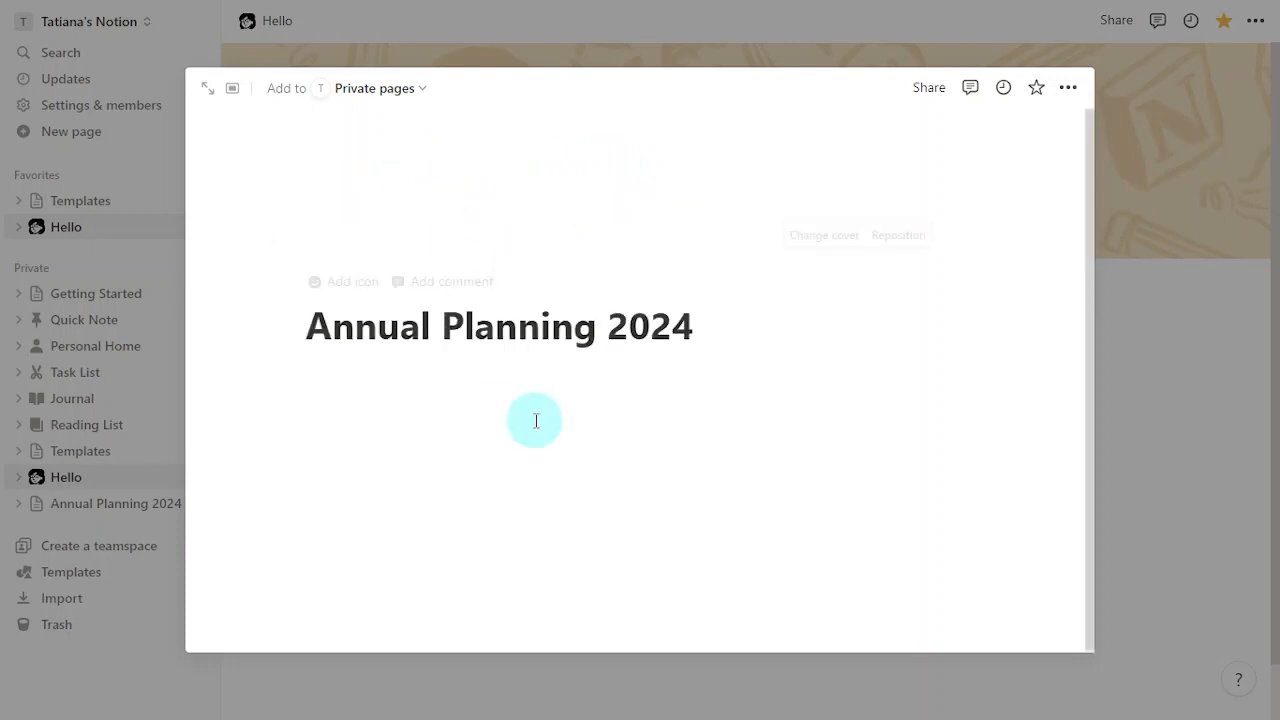
Step: Replace the cover with the colourful flower photo from Unsplash
mouse_move(345, 288)
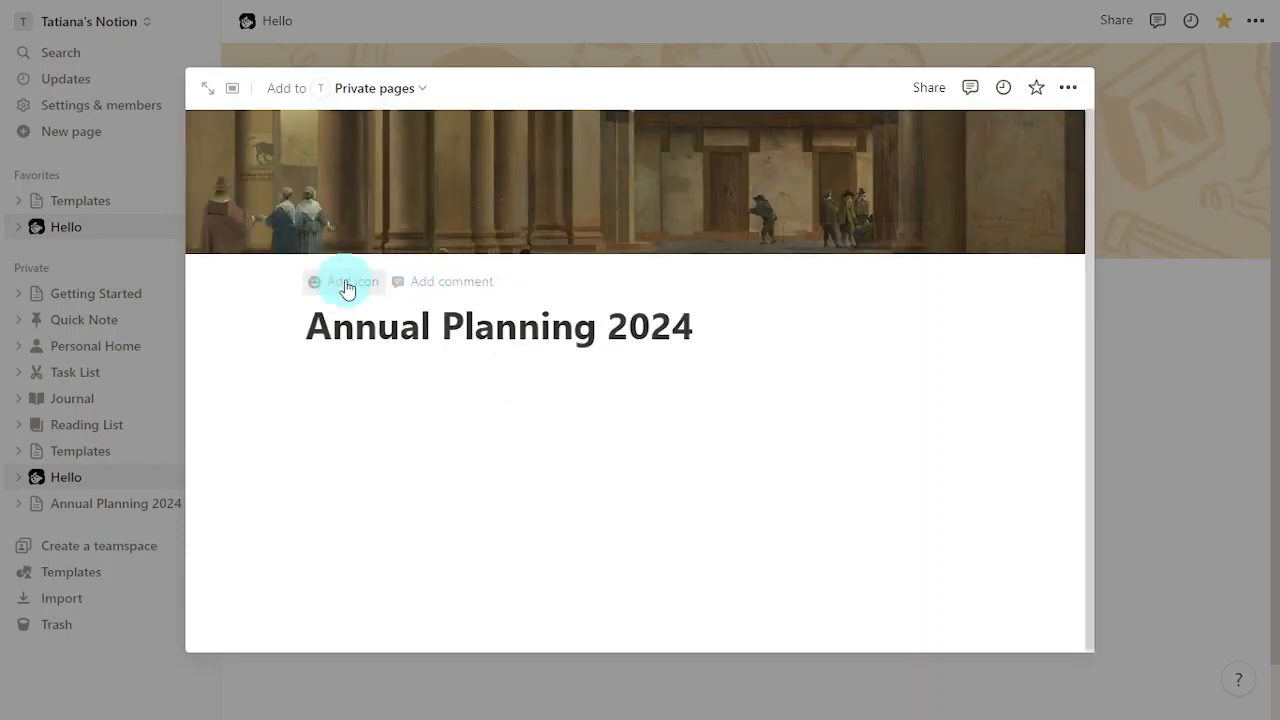
mouse_move(801, 202)
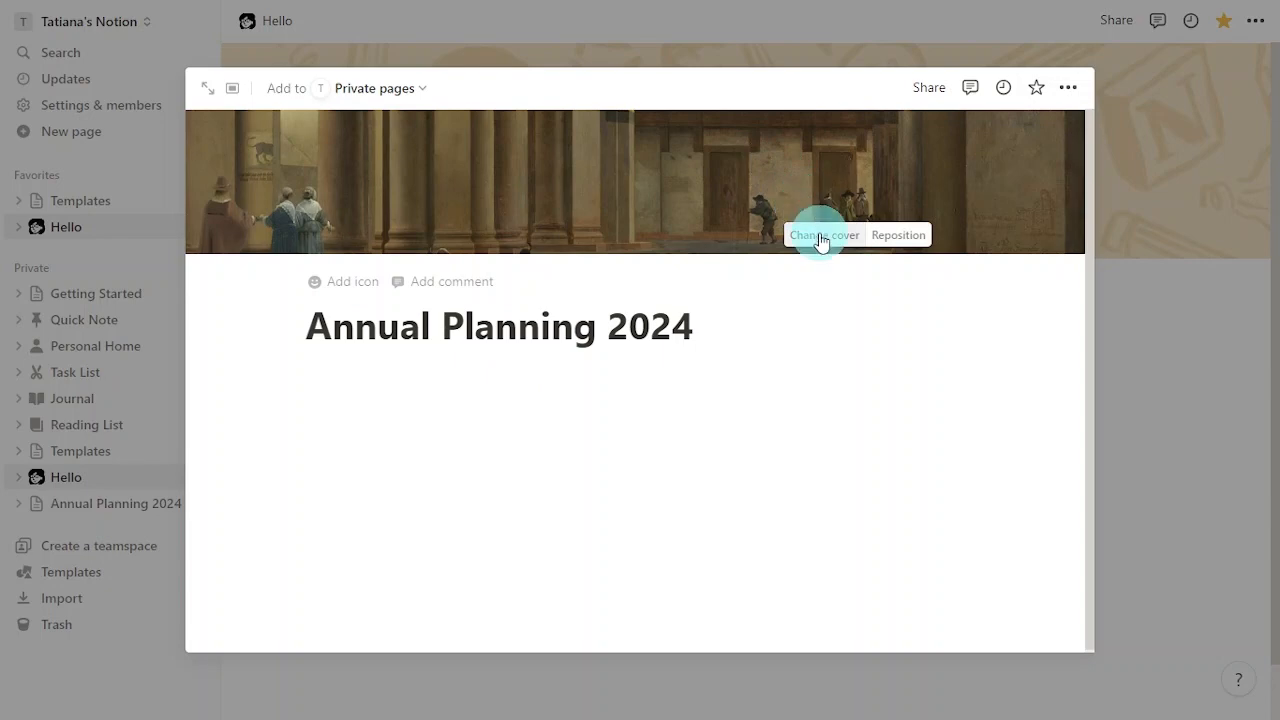
left_click(820, 234)
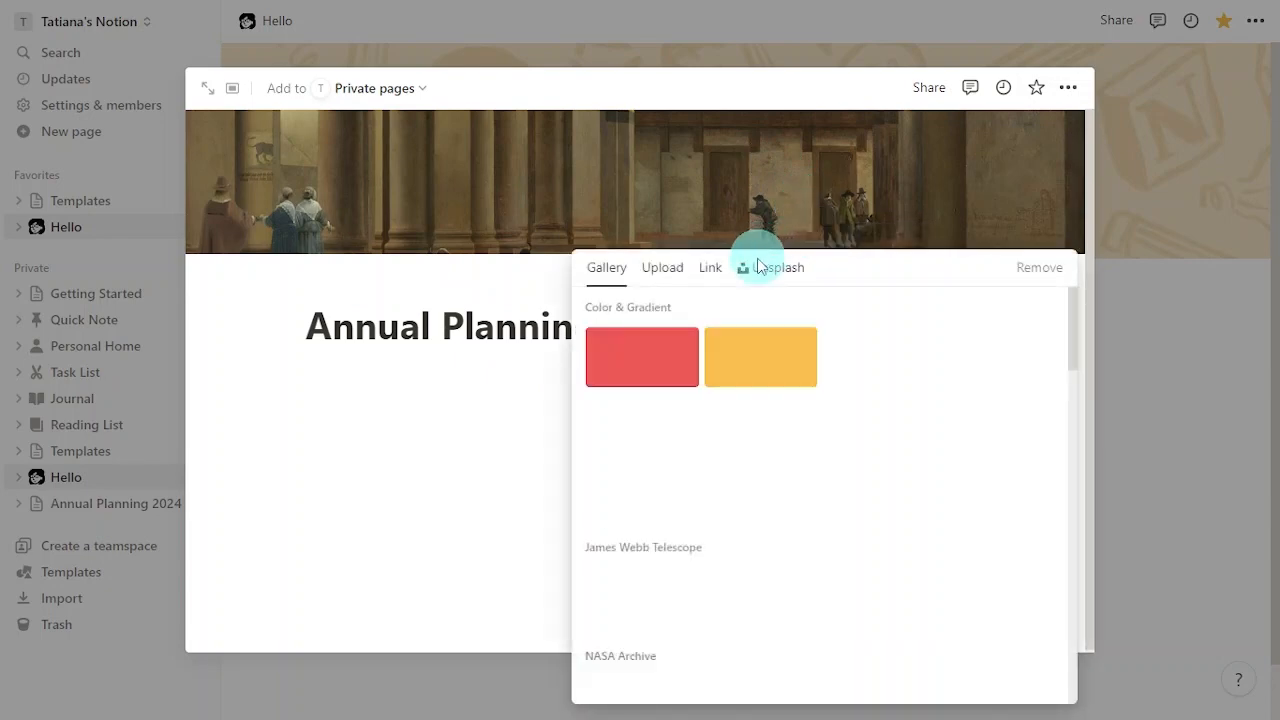
left_click(780, 273)
left_click(855, 316)
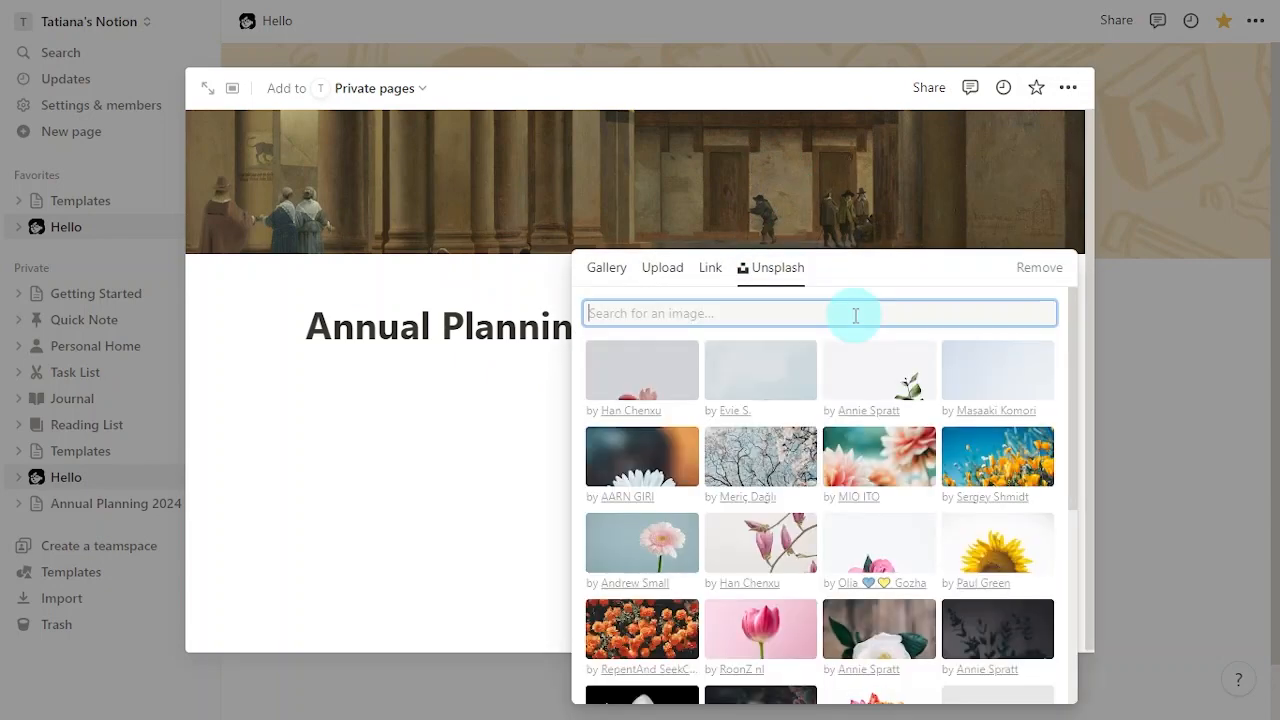
scroll(1059, 421, "down", 3)
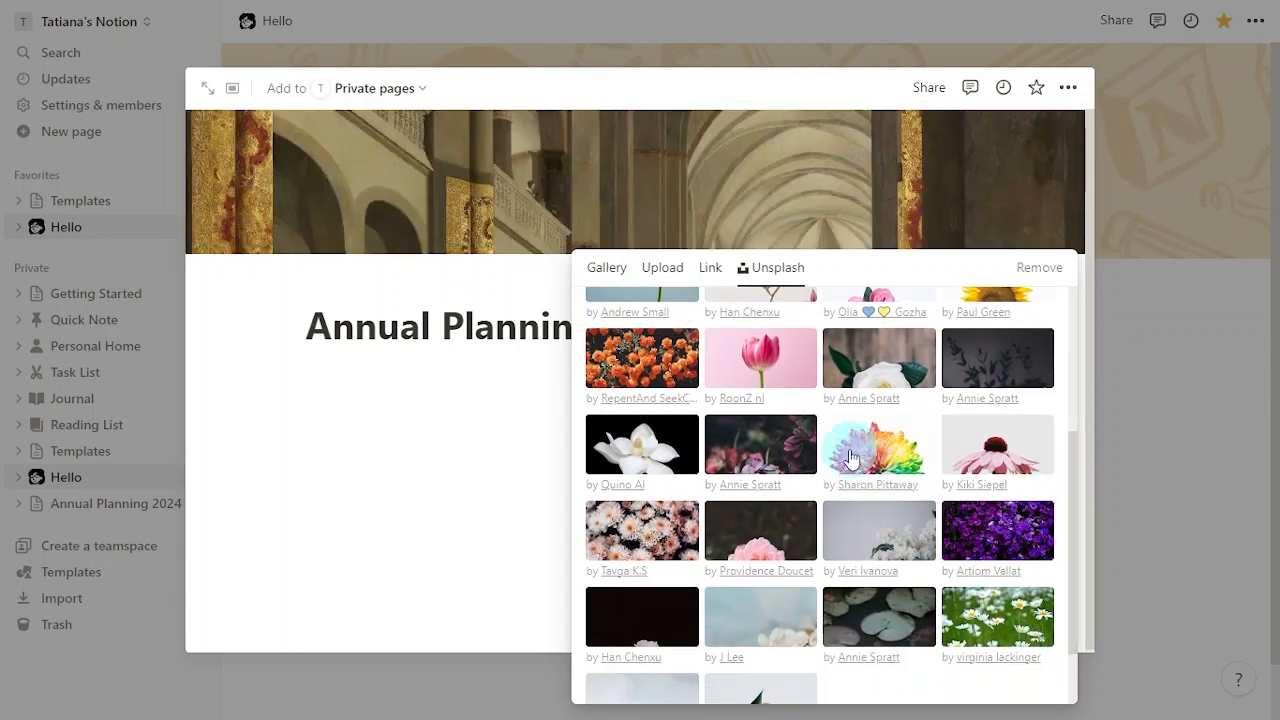
left_click(849, 454)
left_click(436, 447)
left_click(708, 391)
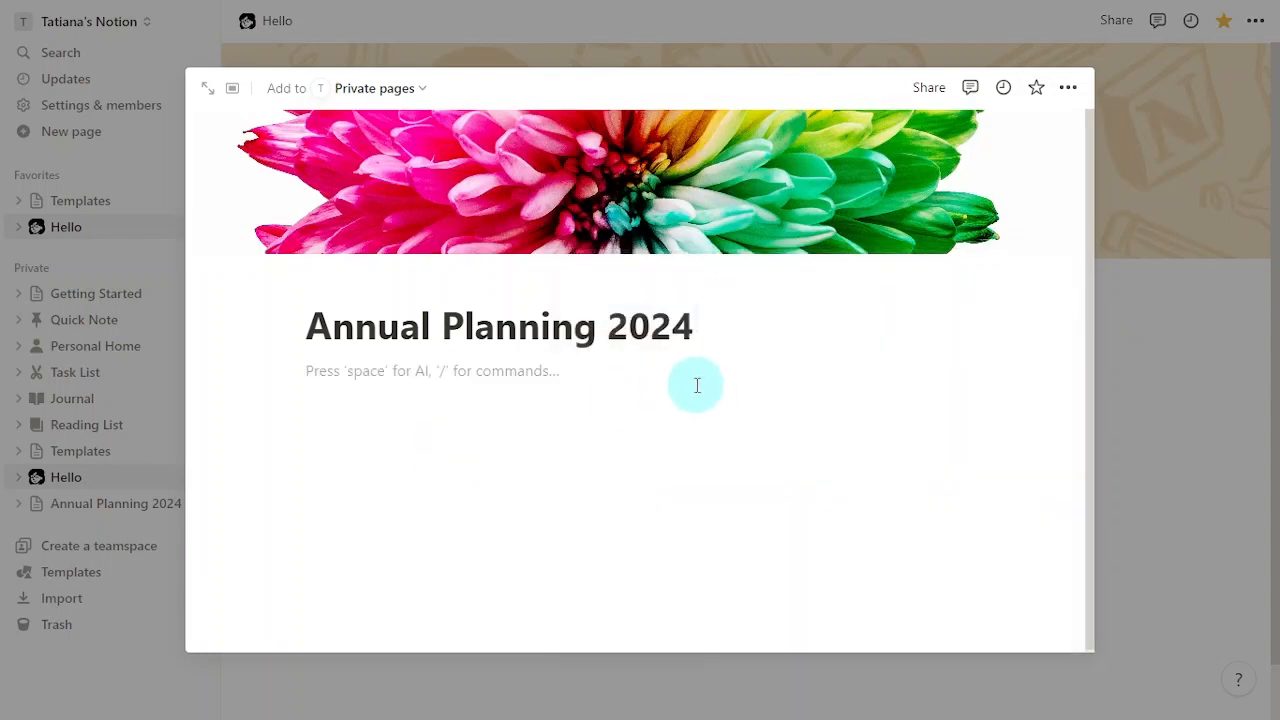
Step: Set the page icon to the orange variant of the first heart from the Icons set
left_click(345, 284)
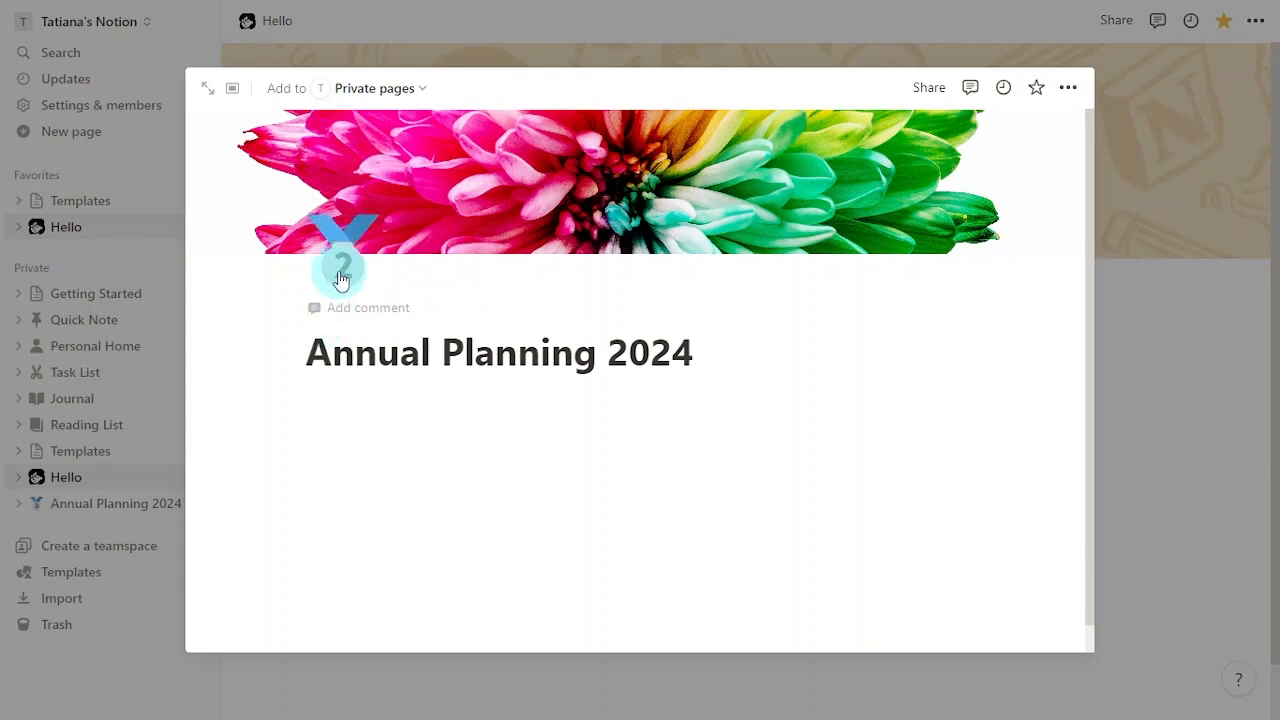
left_click(341, 268)
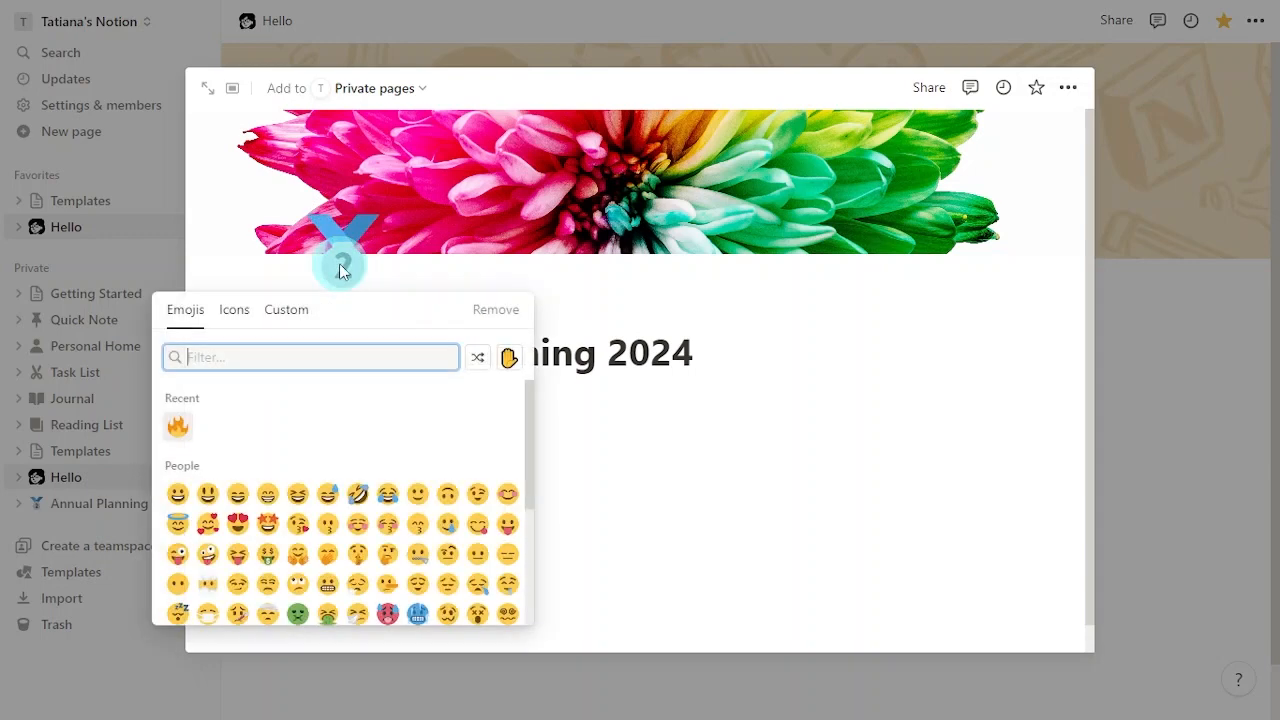
left_click(230, 316)
type("heart")
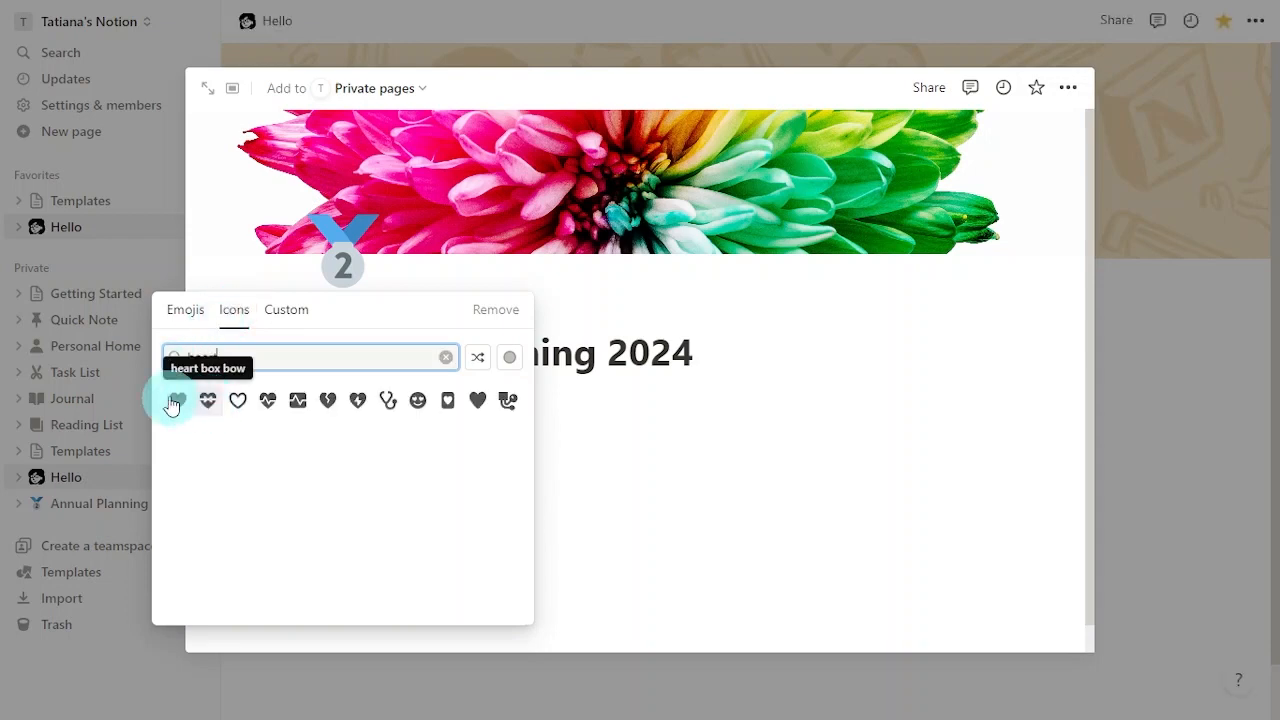
left_click(173, 401)
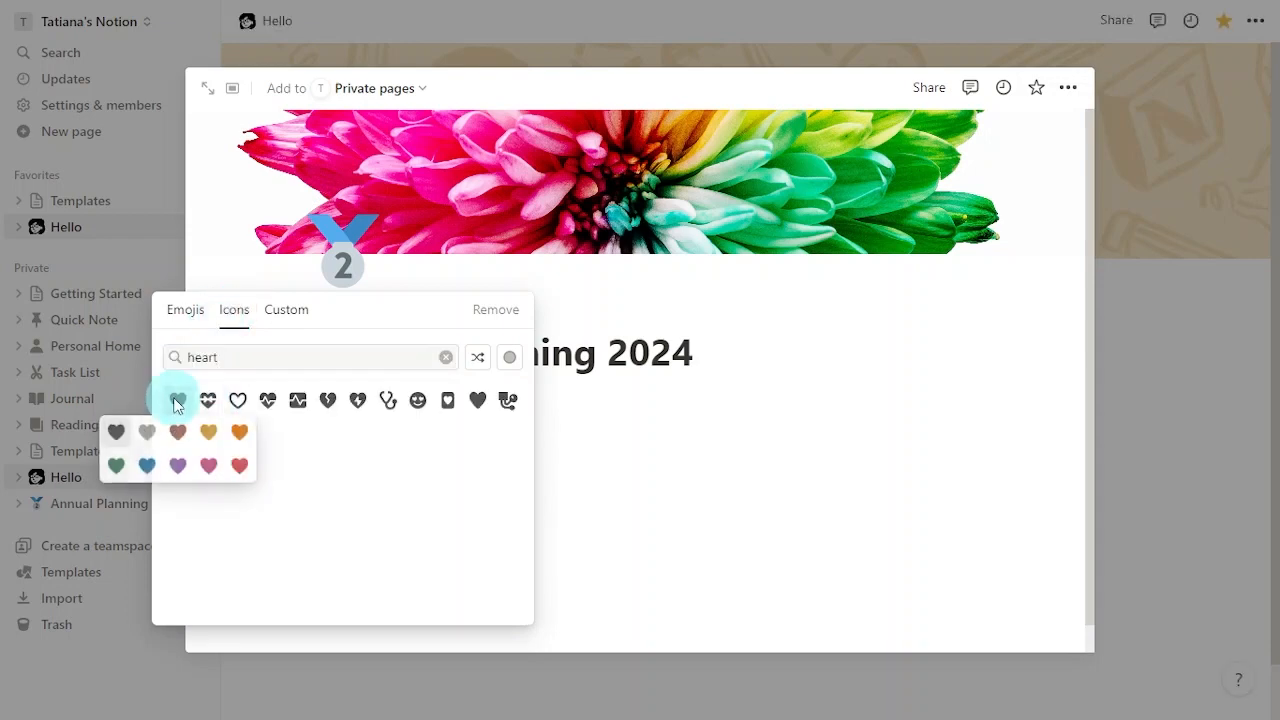
left_click(240, 431)
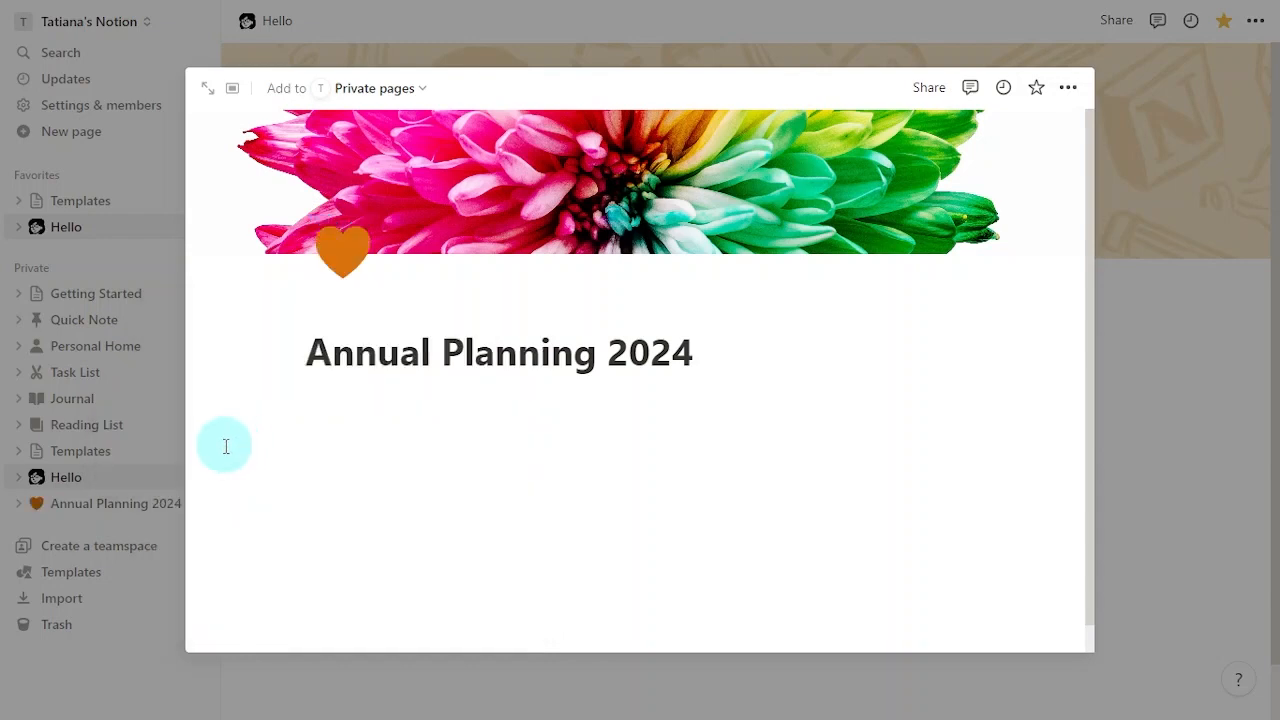
left_click(475, 428)
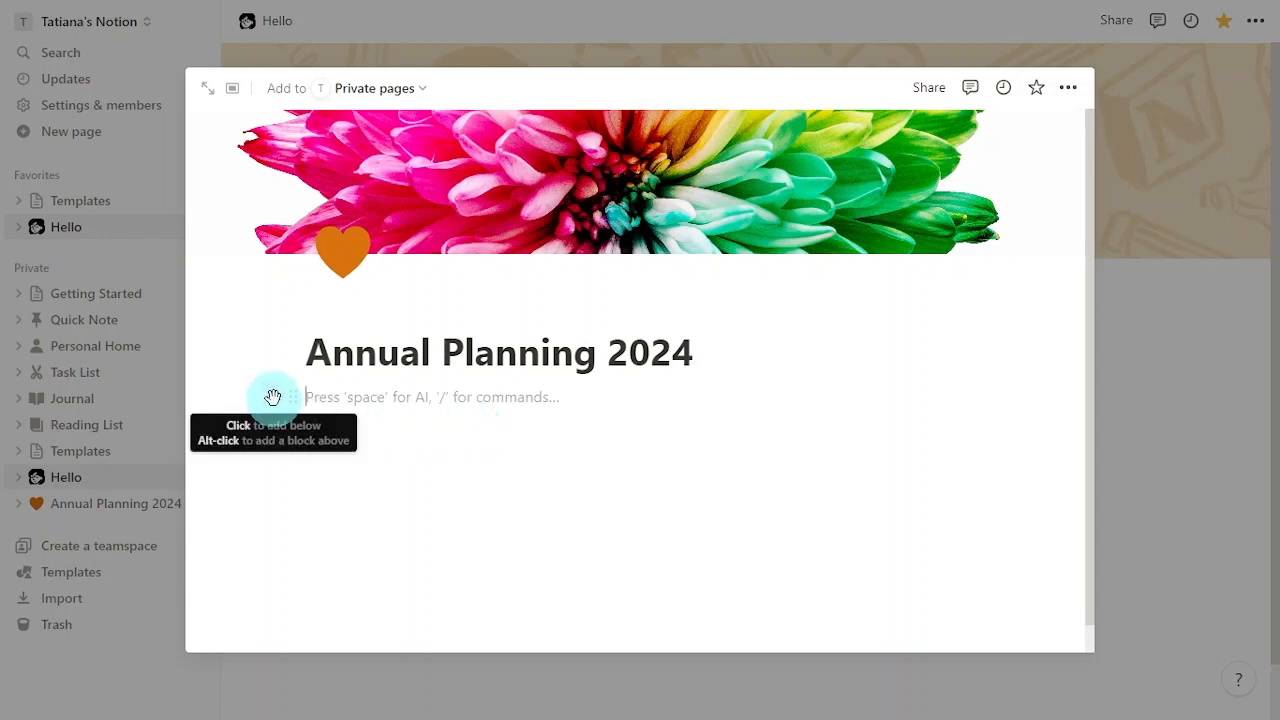
Step: Insert a callout quoting 'Don't let people make you give up…' with a red exclamation icon
left_click(272, 397)
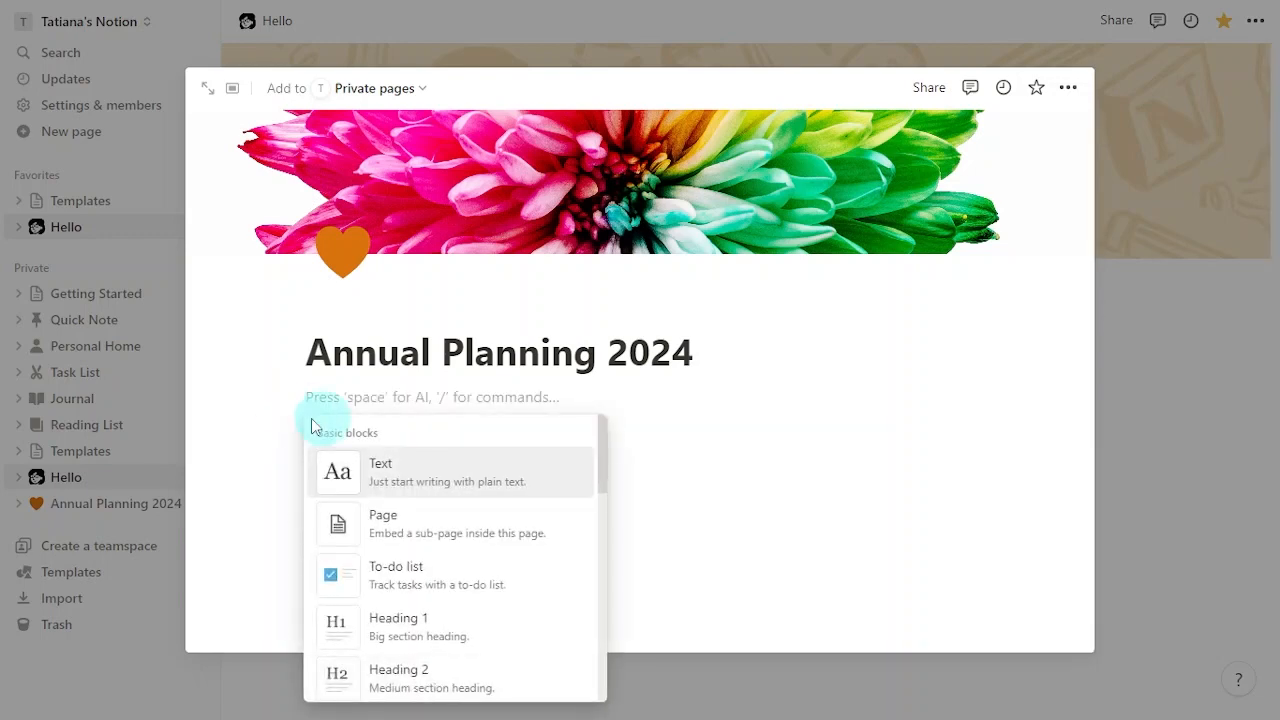
scroll(544, 620, "down", 5)
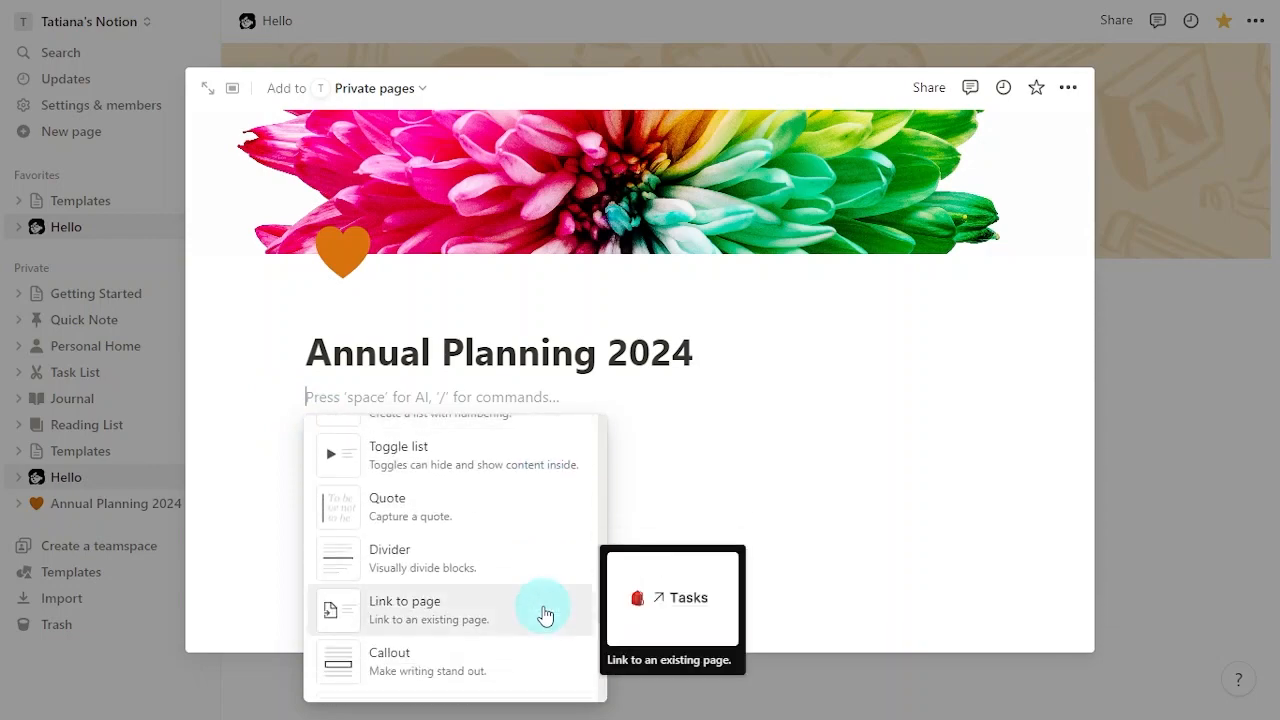
scroll(544, 614, "down", 3)
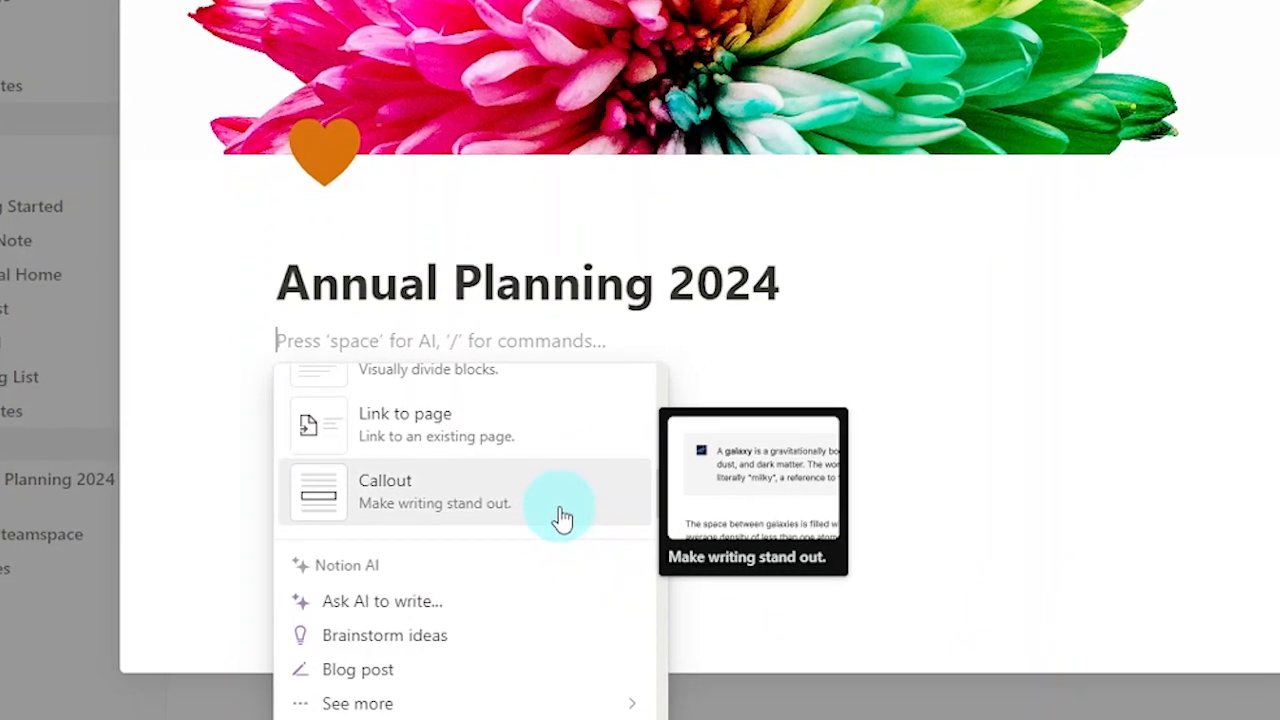
left_click(552, 519)
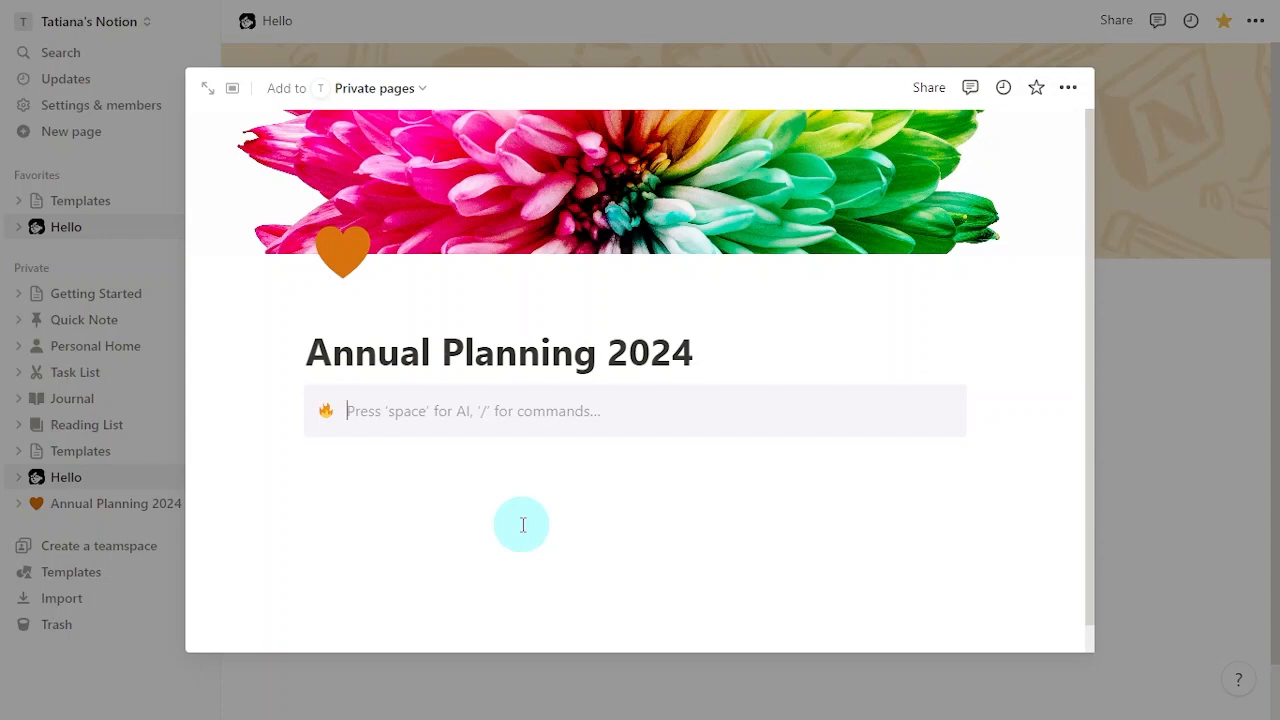
type("Don't let people make you give up what you want most in life")
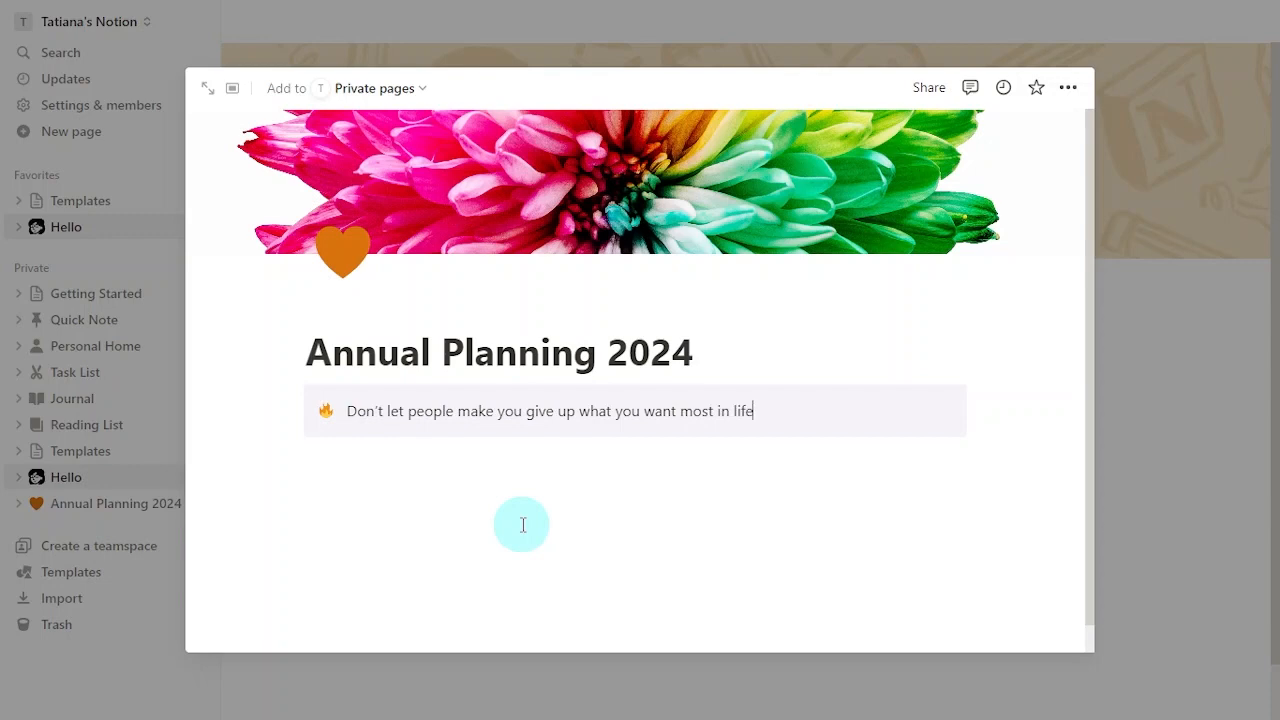
left_click(325, 413)
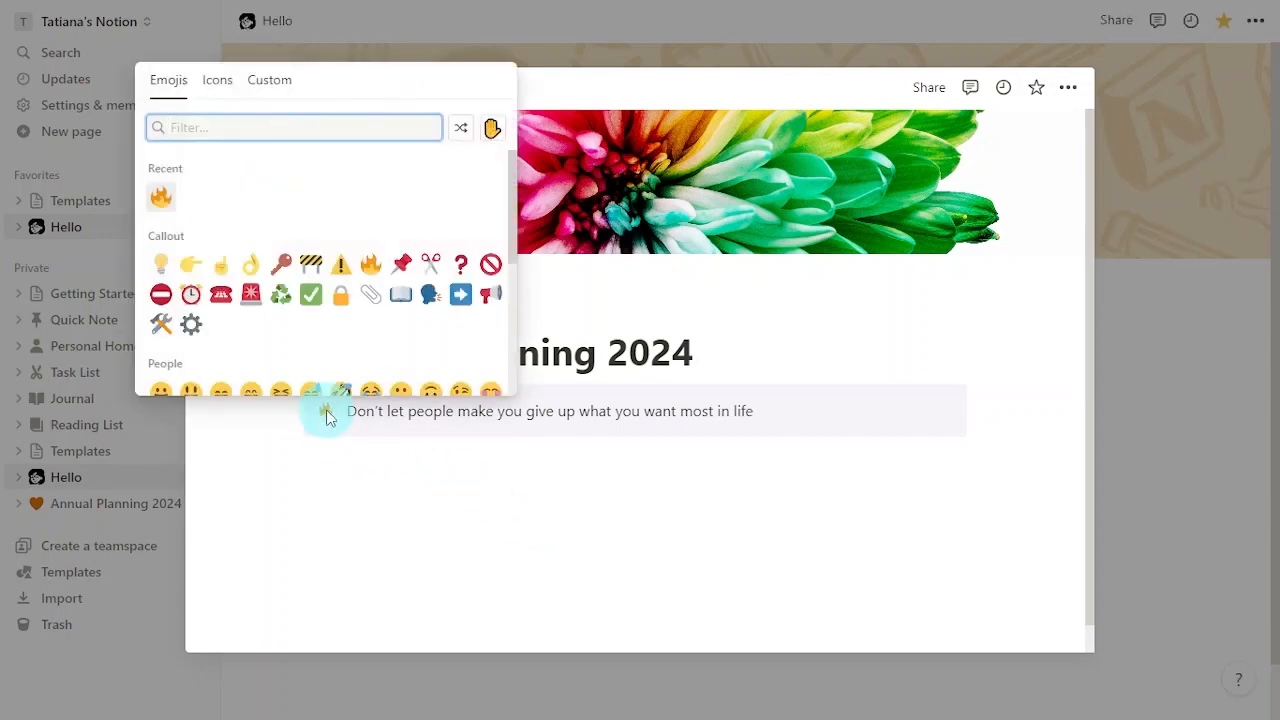
type("exc")
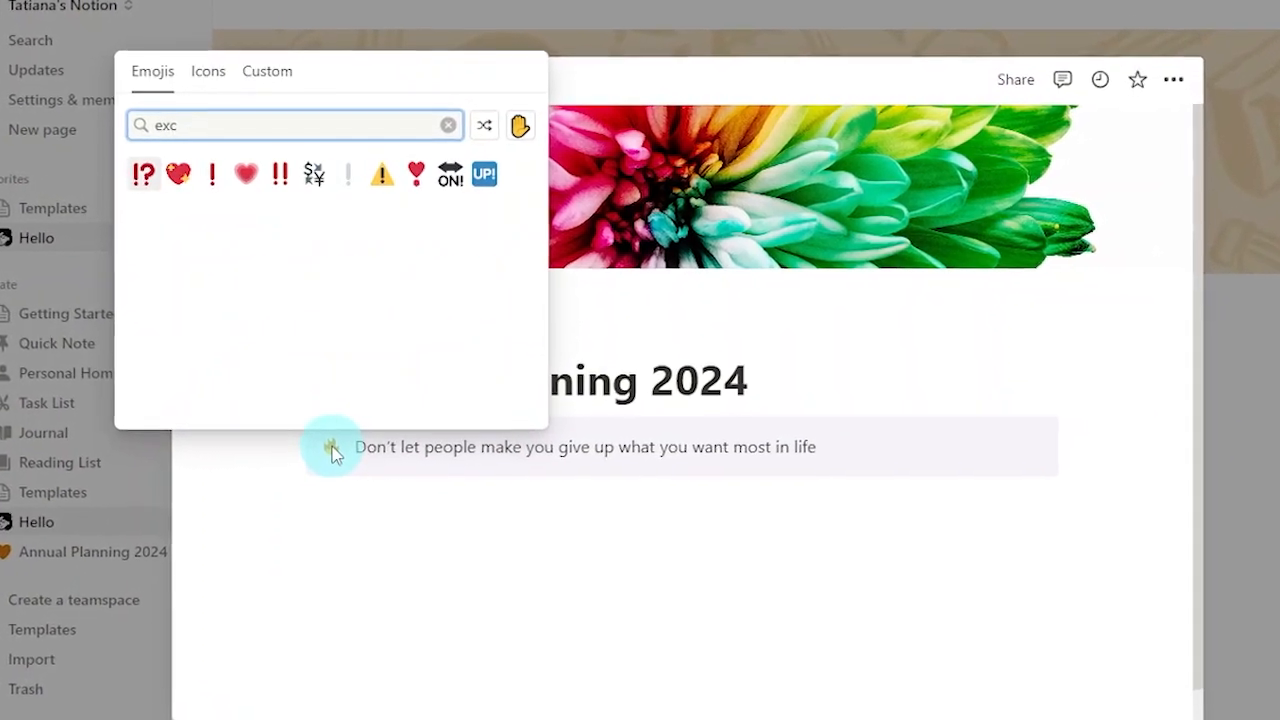
left_click(211, 175)
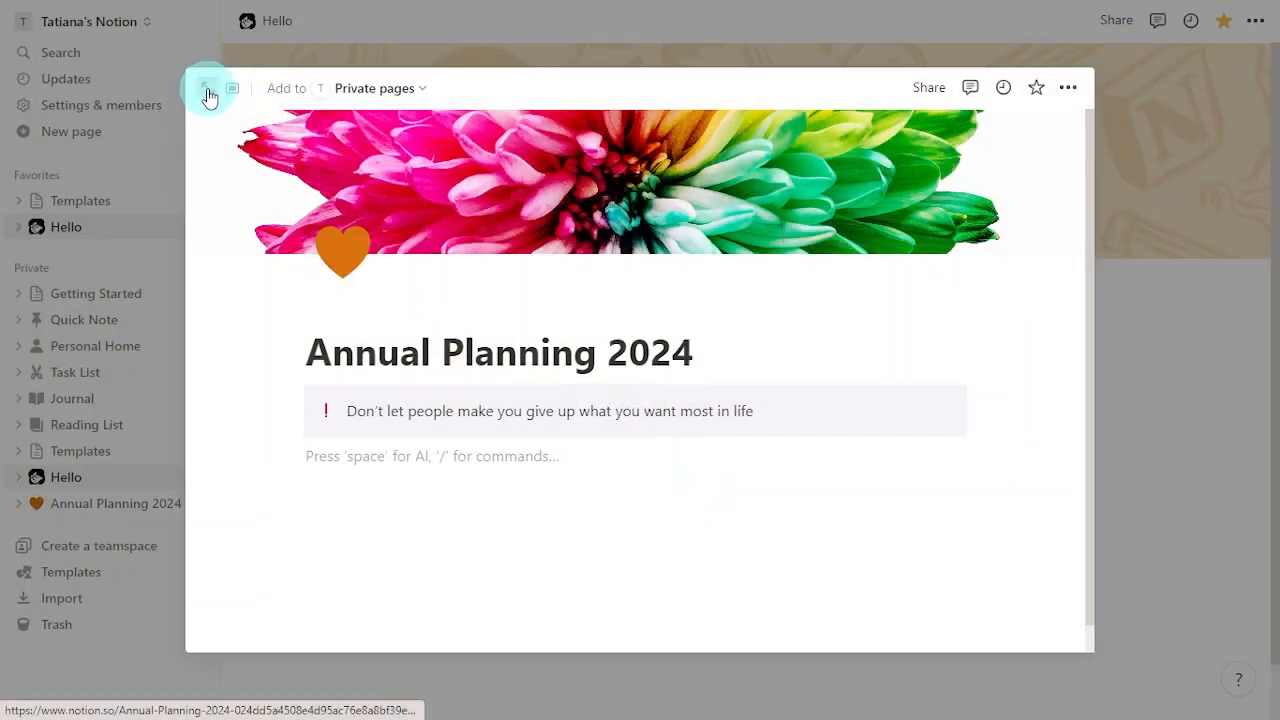
Step: Open the page full-size, collapse the sidebar, and add an empty block below the callout
left_click(208, 96)
left_click(196, 21)
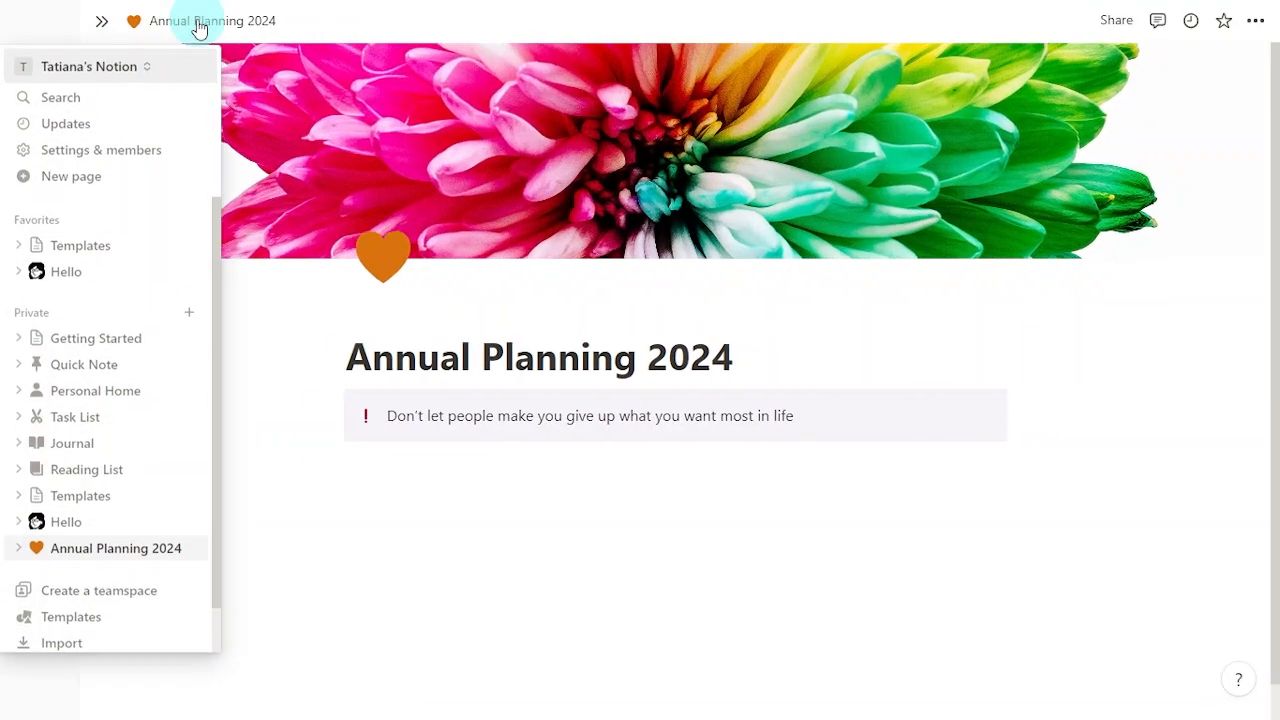
left_click(410, 478)
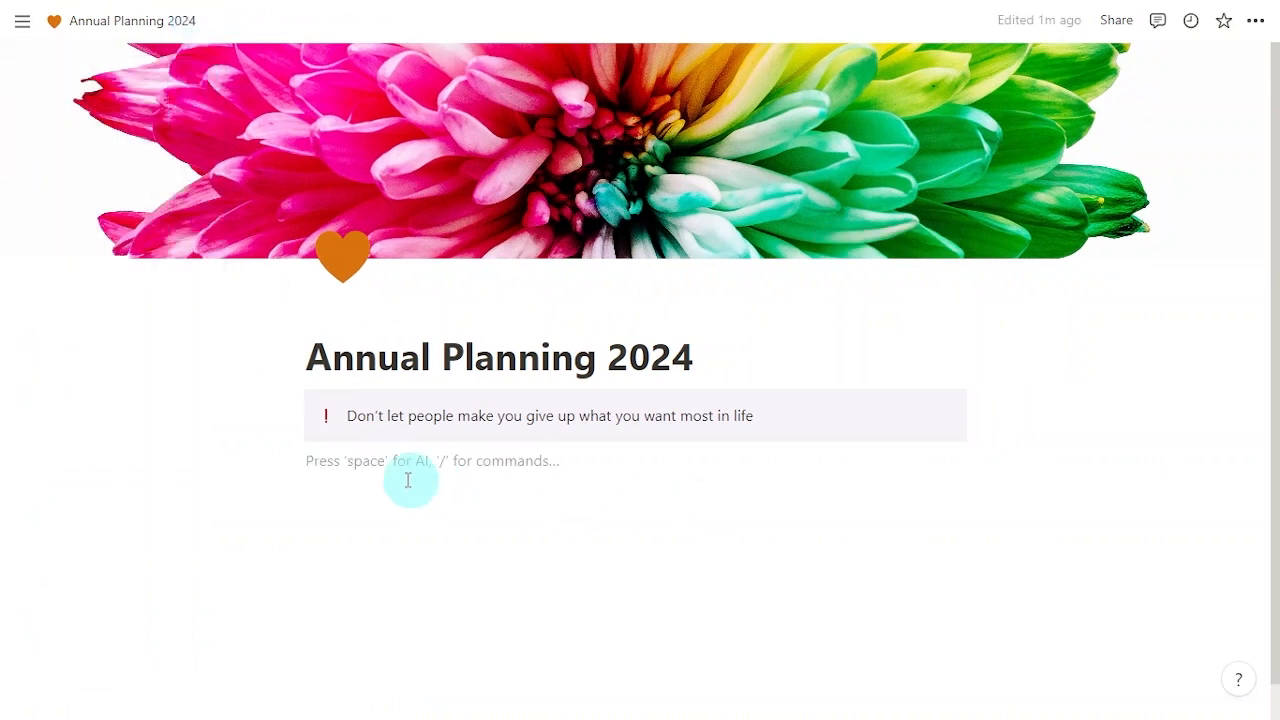
Step: Insert a Gallery view backed by a new database titled 'Annual Planner'
left_click(272, 458)
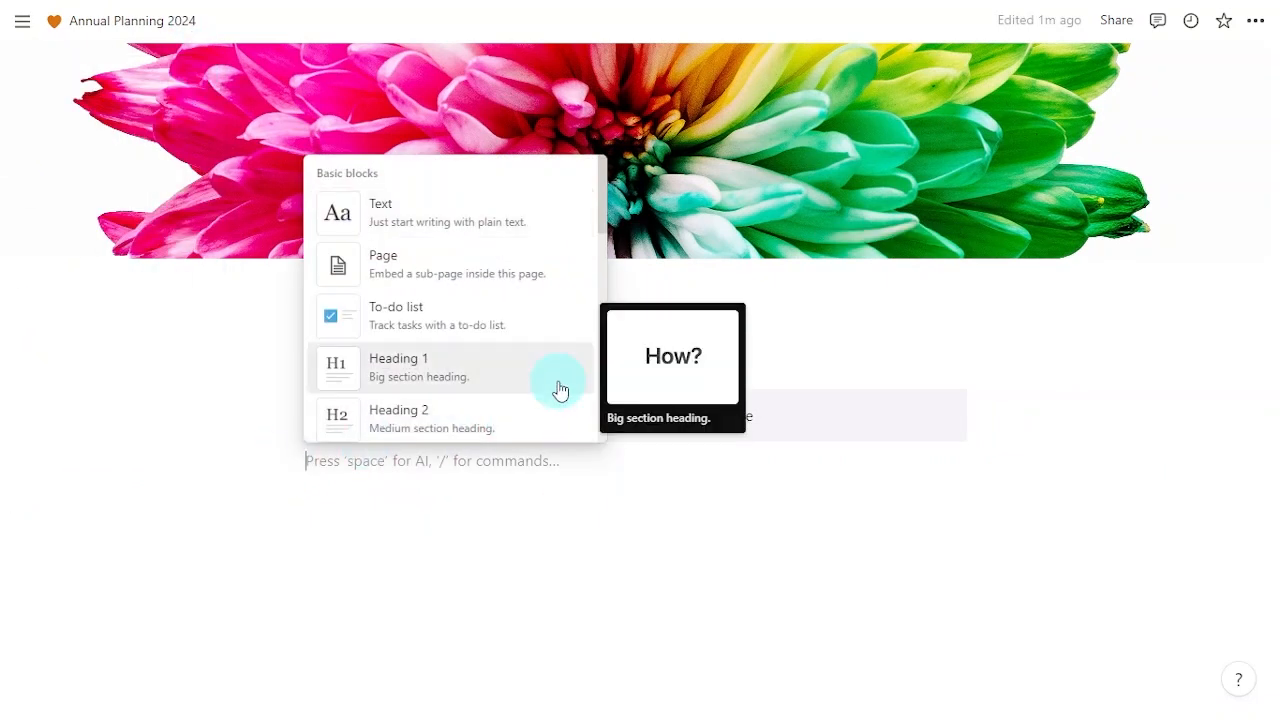
scroll(560, 390, "down", 6)
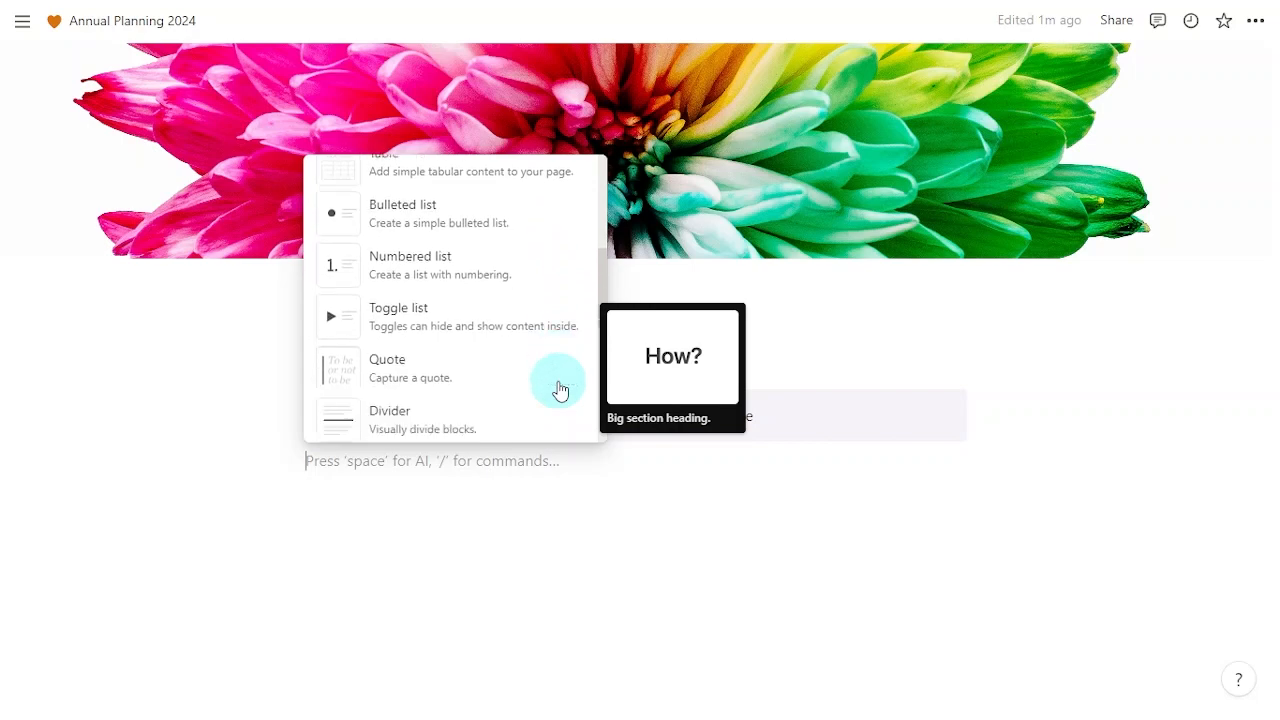
scroll(560, 390, "down", 5)
mouse_move(560, 390)
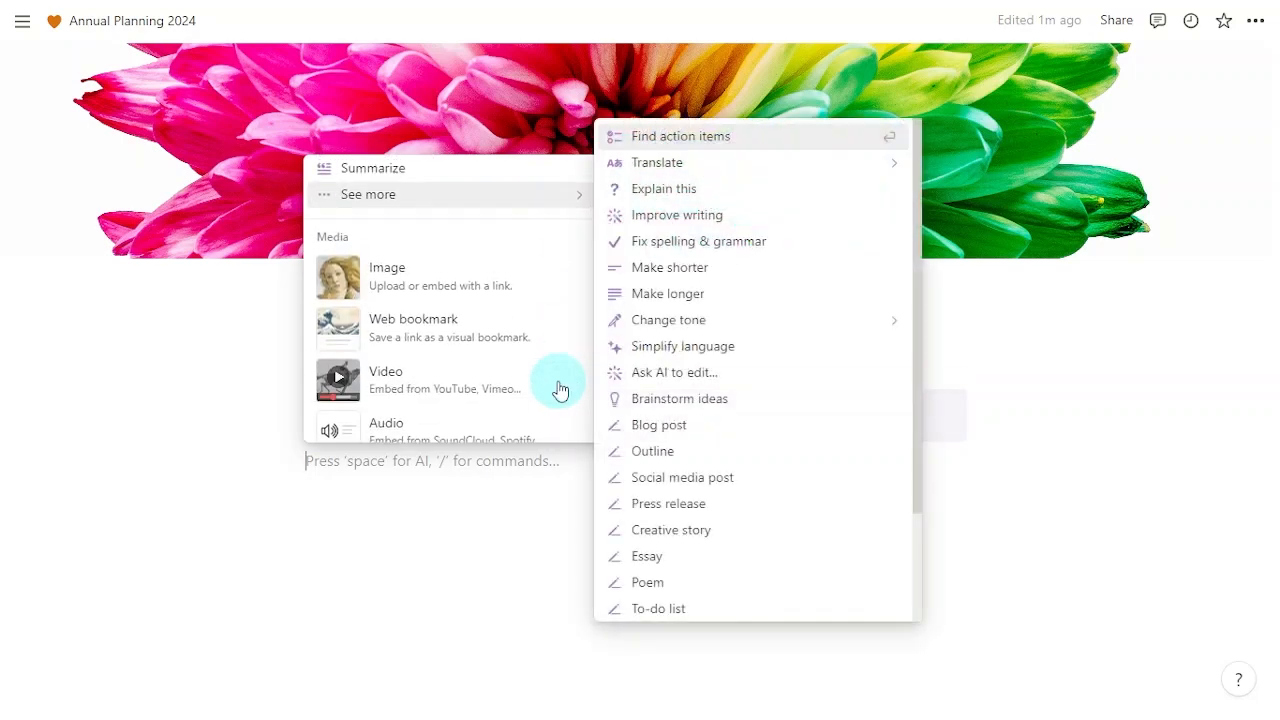
scroll(500, 335, "down", 6)
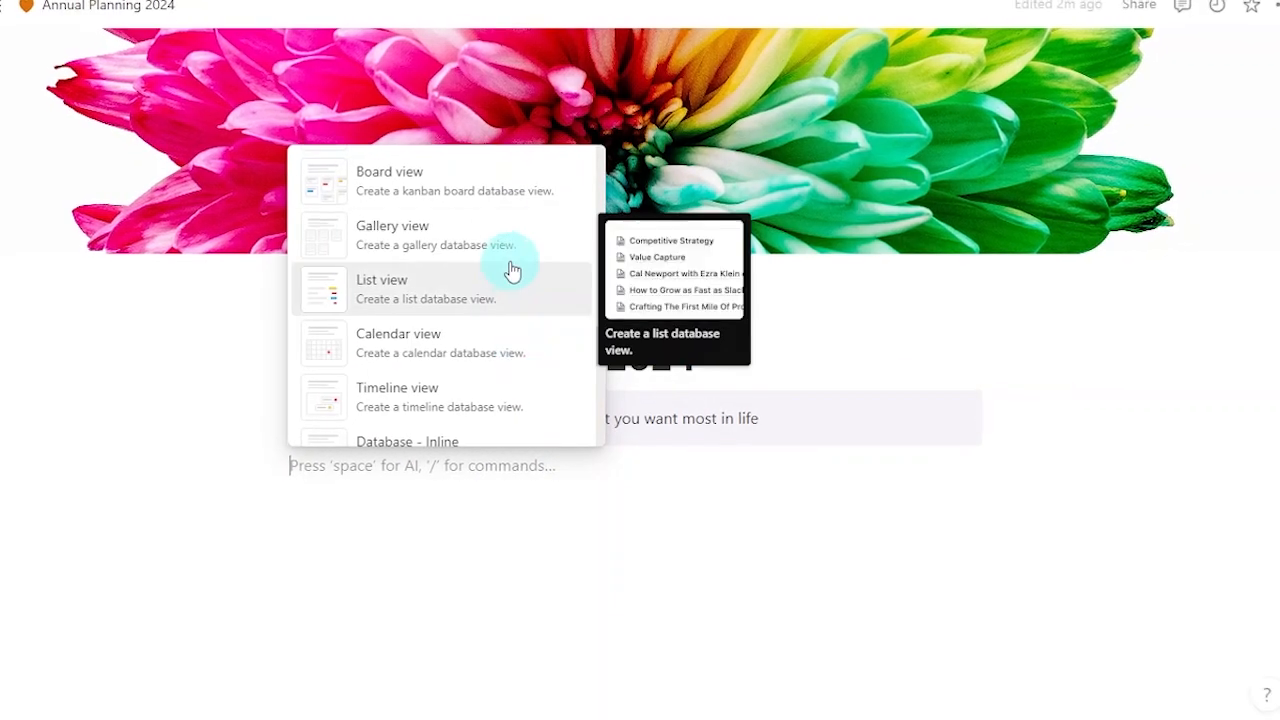
left_click(547, 240)
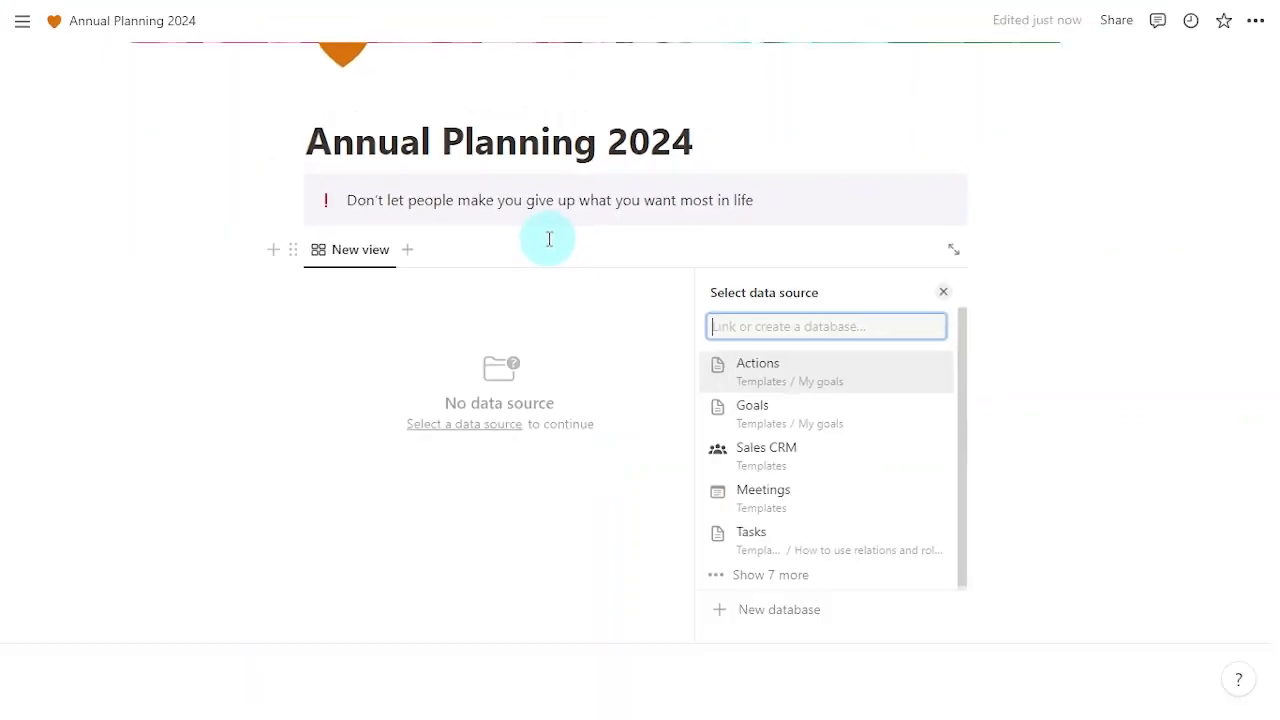
left_click(846, 611)
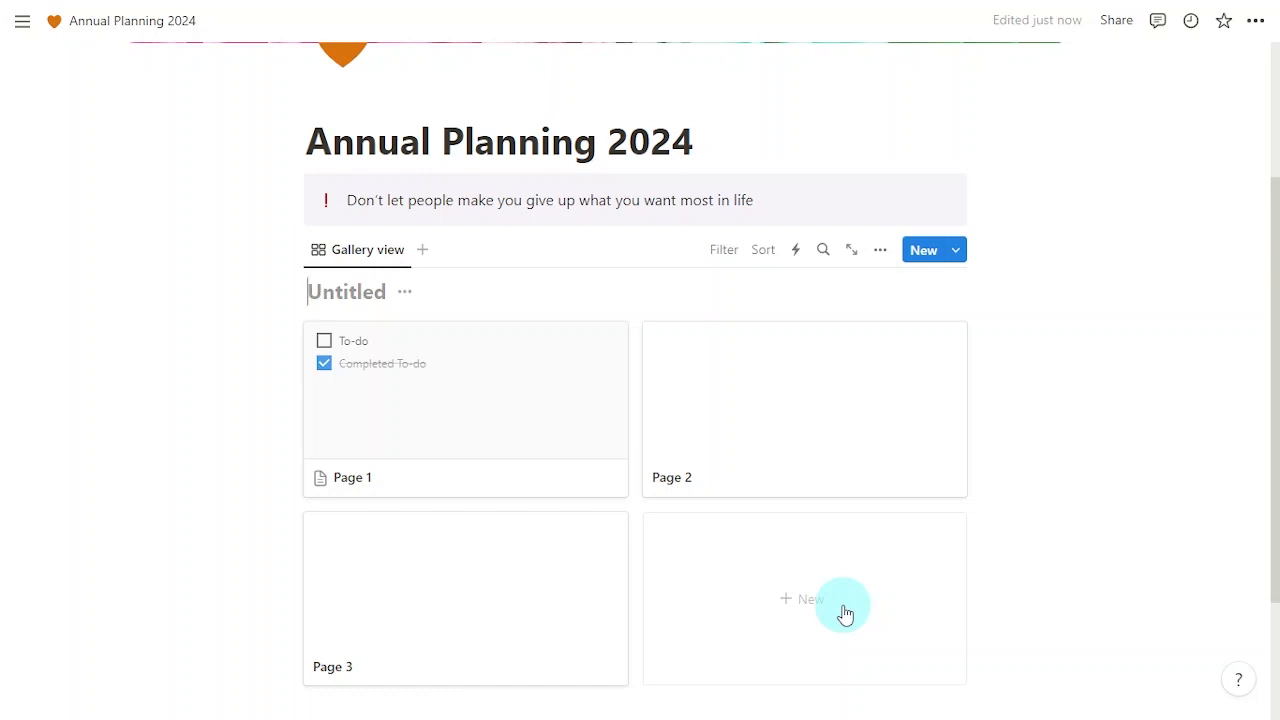
type("Annual Planner")
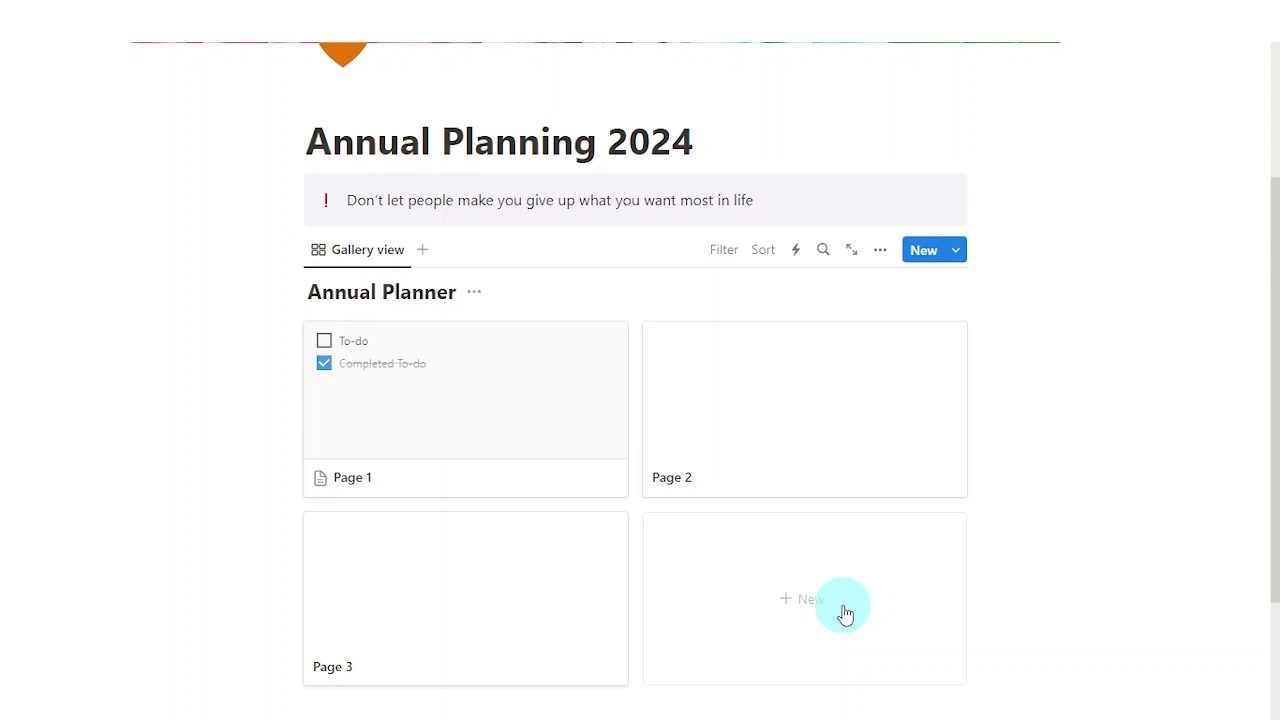
Step: On Page 1, delete the Created and Tags properties and clear both sample to-dos
left_click(508, 404)
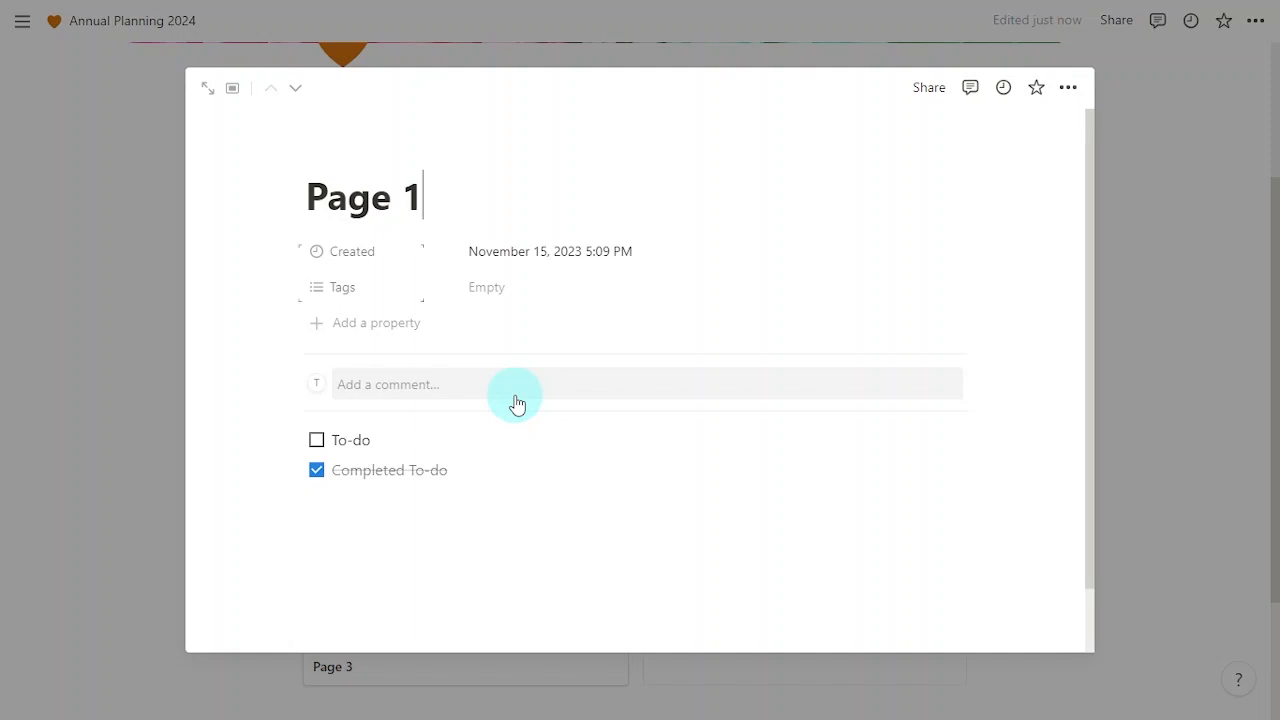
left_click(299, 253)
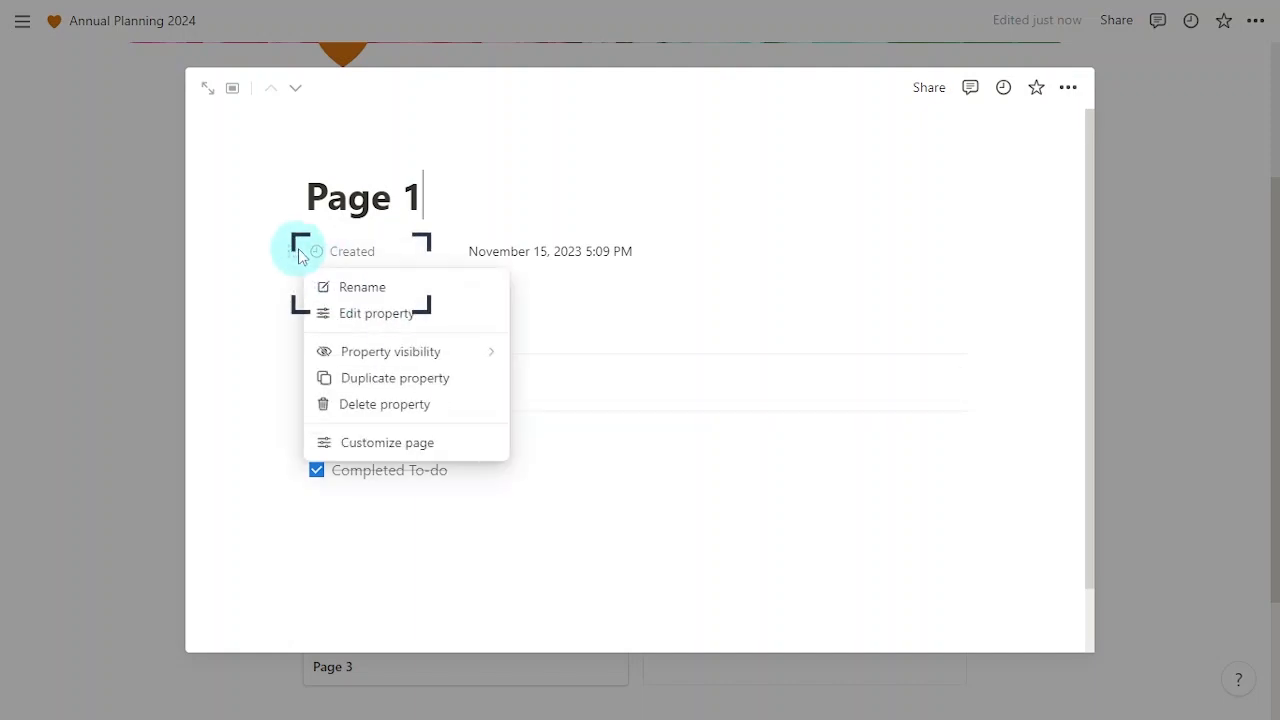
left_click(460, 408)
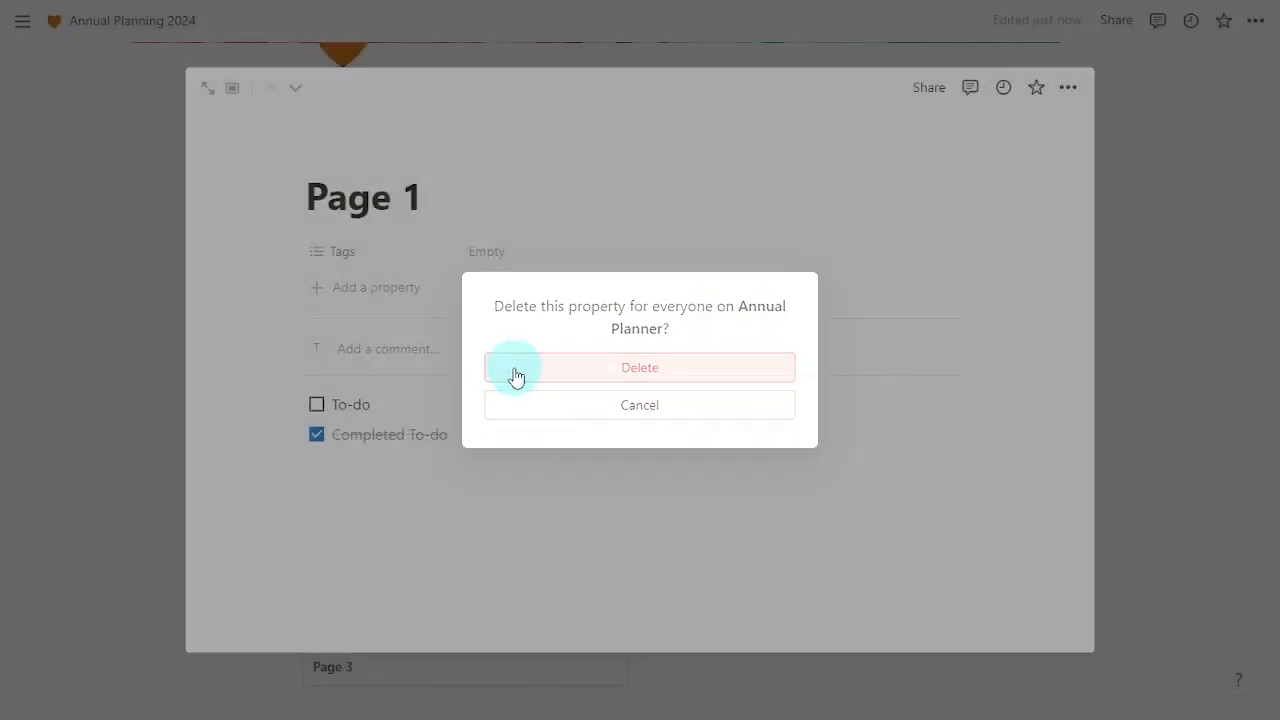
left_click(516, 376)
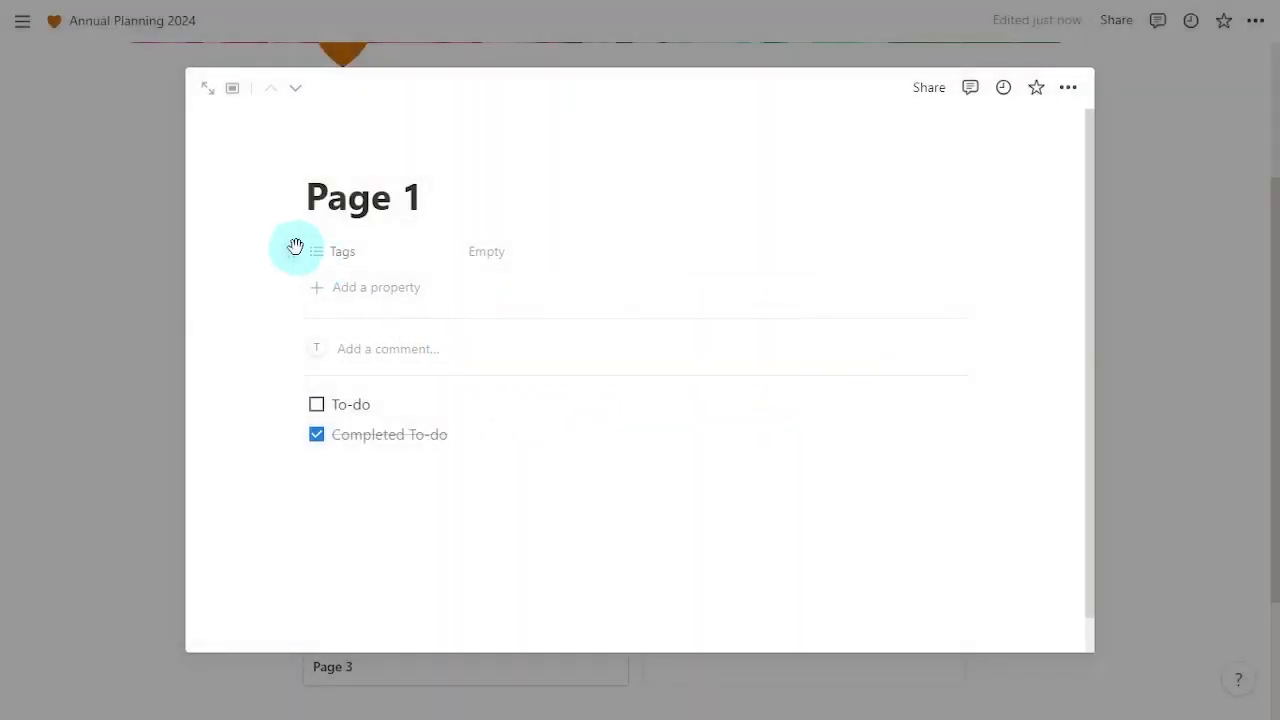
left_click(296, 251)
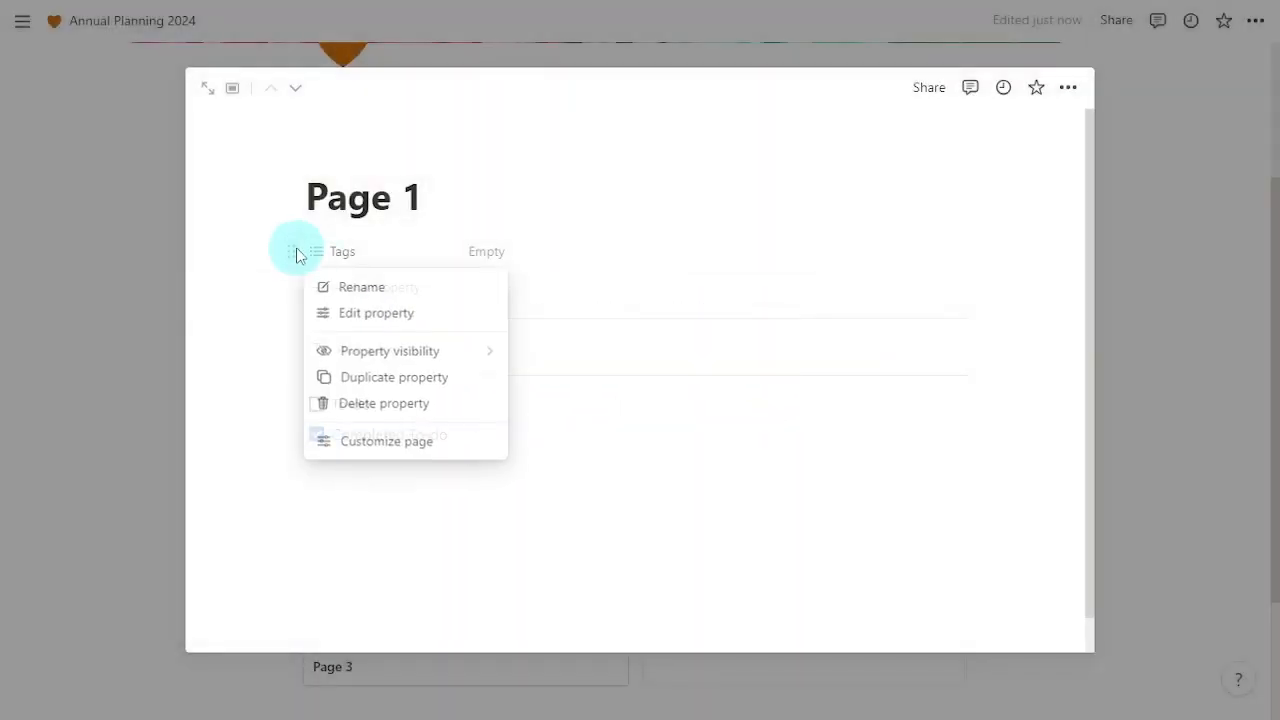
left_click(465, 406)
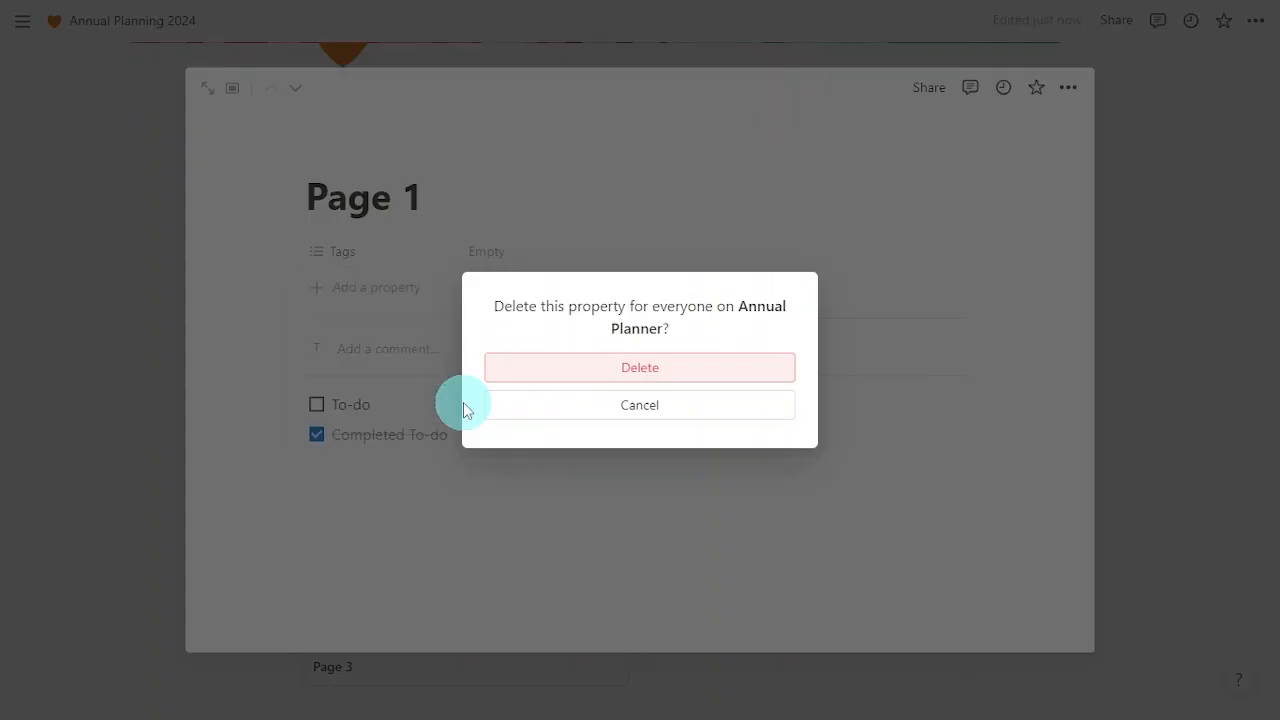
left_click(553, 377)
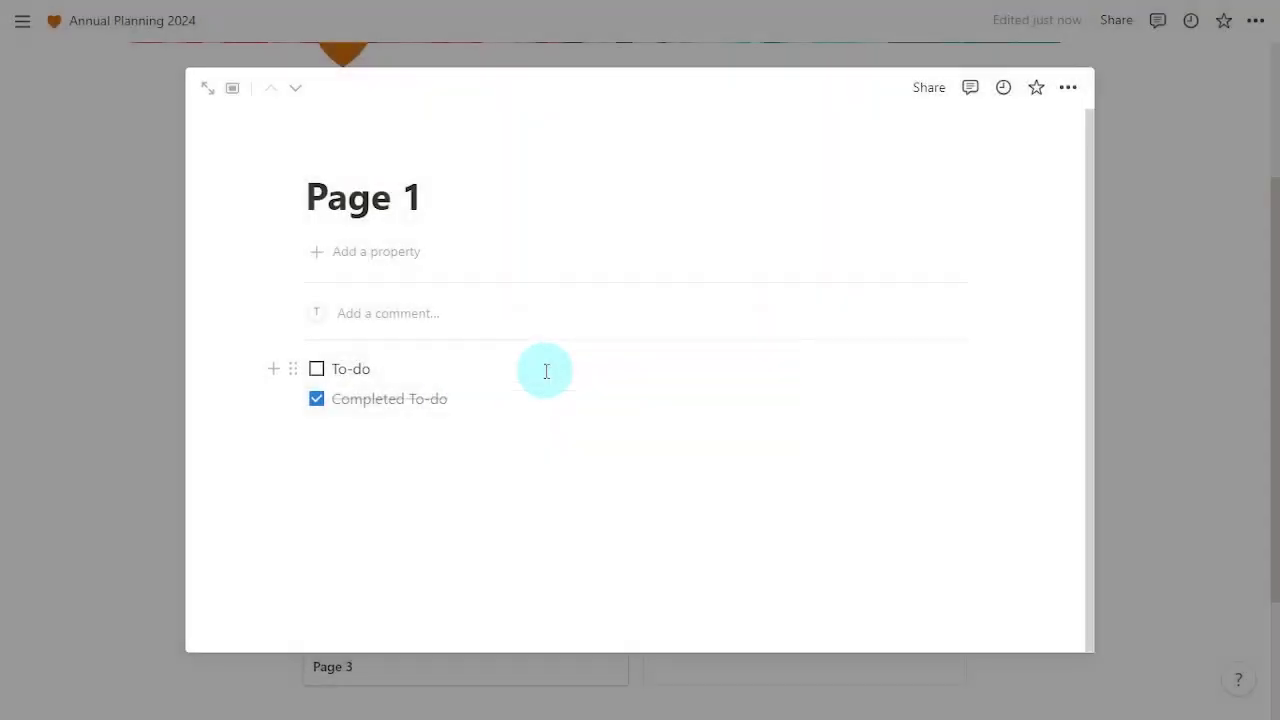
left_click_drag(592, 465, 312, 370)
key("Delete")
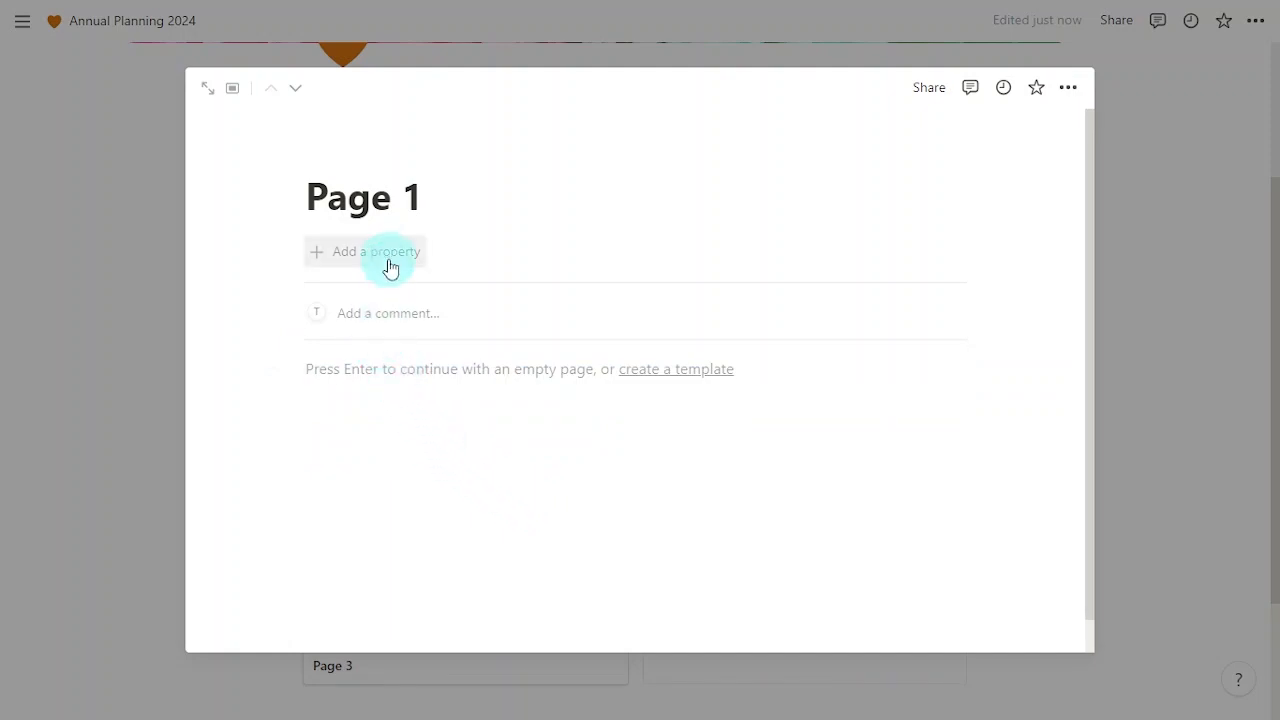
Step: Add Focus and Goal 1 text properties to Page 1
left_click(474, 507)
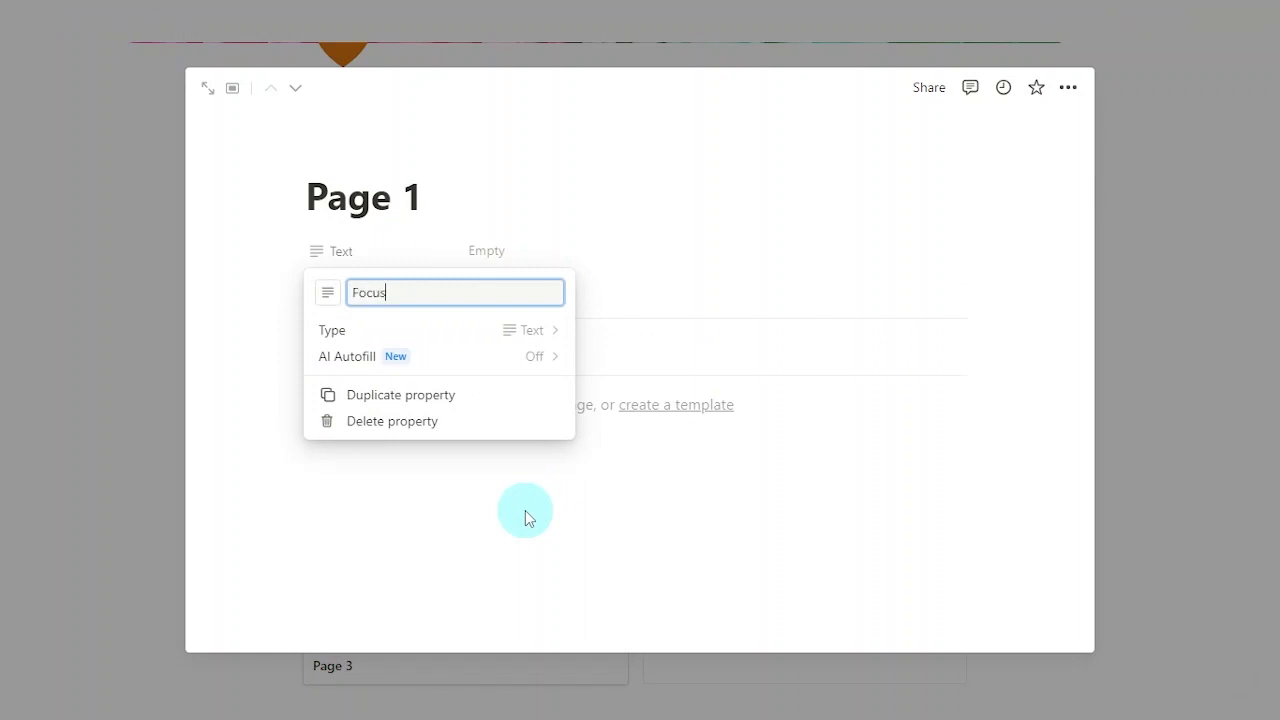
key("Return")
left_click(385, 293)
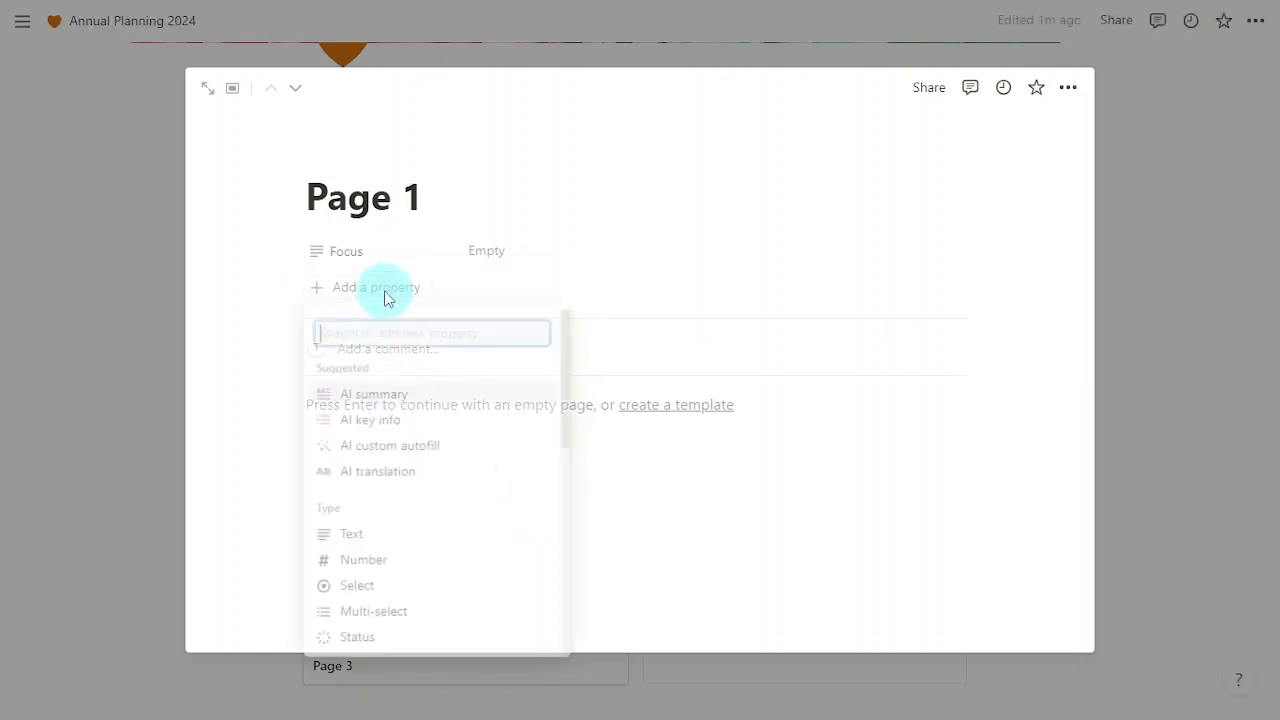
left_click(406, 540)
type("Goal")
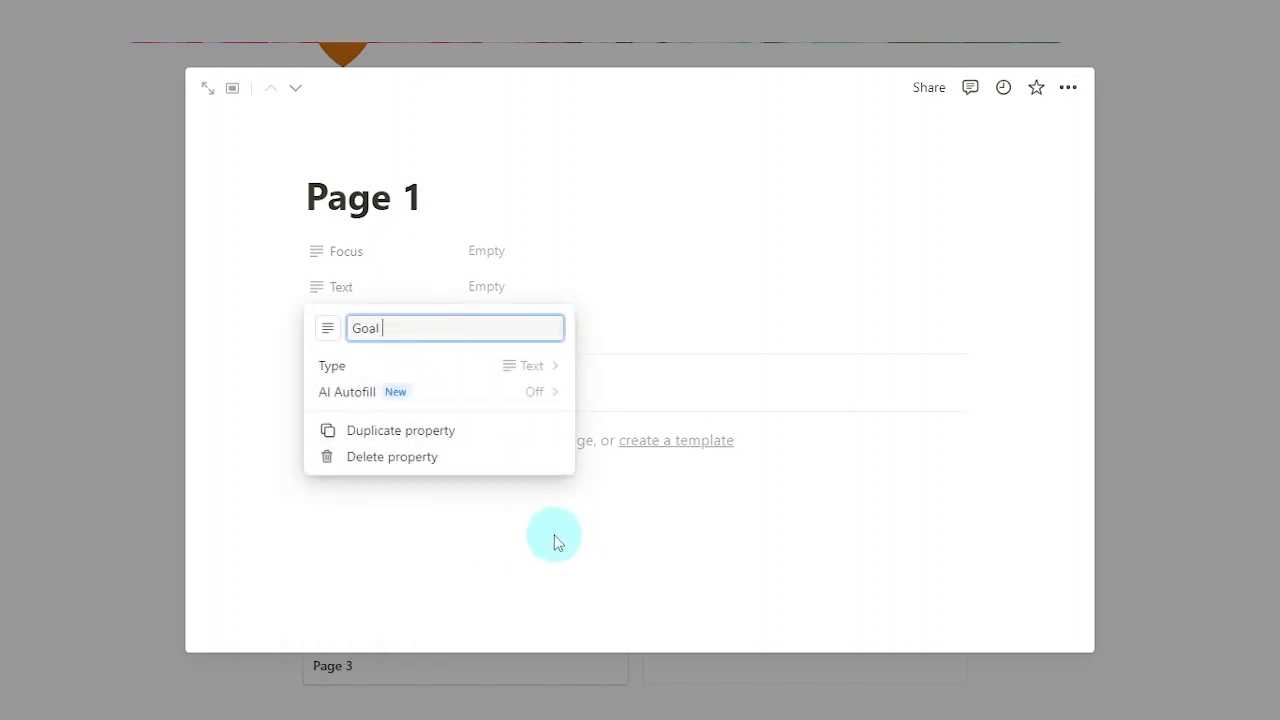
type(" 1")
key("Return")
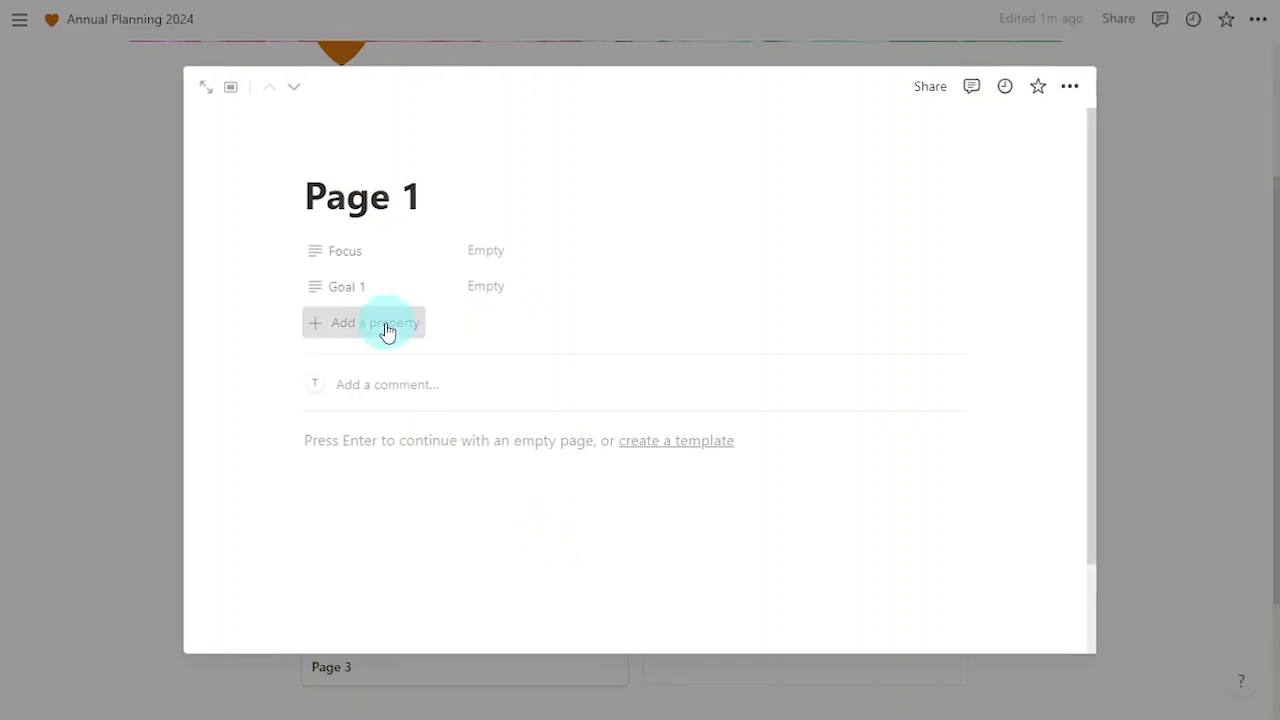
Step: Add Goal 2 and Goal 3 text properties and close Page 1 back to the gallery
left_click(388, 329)
left_click(458, 583)
type("Goal 2")
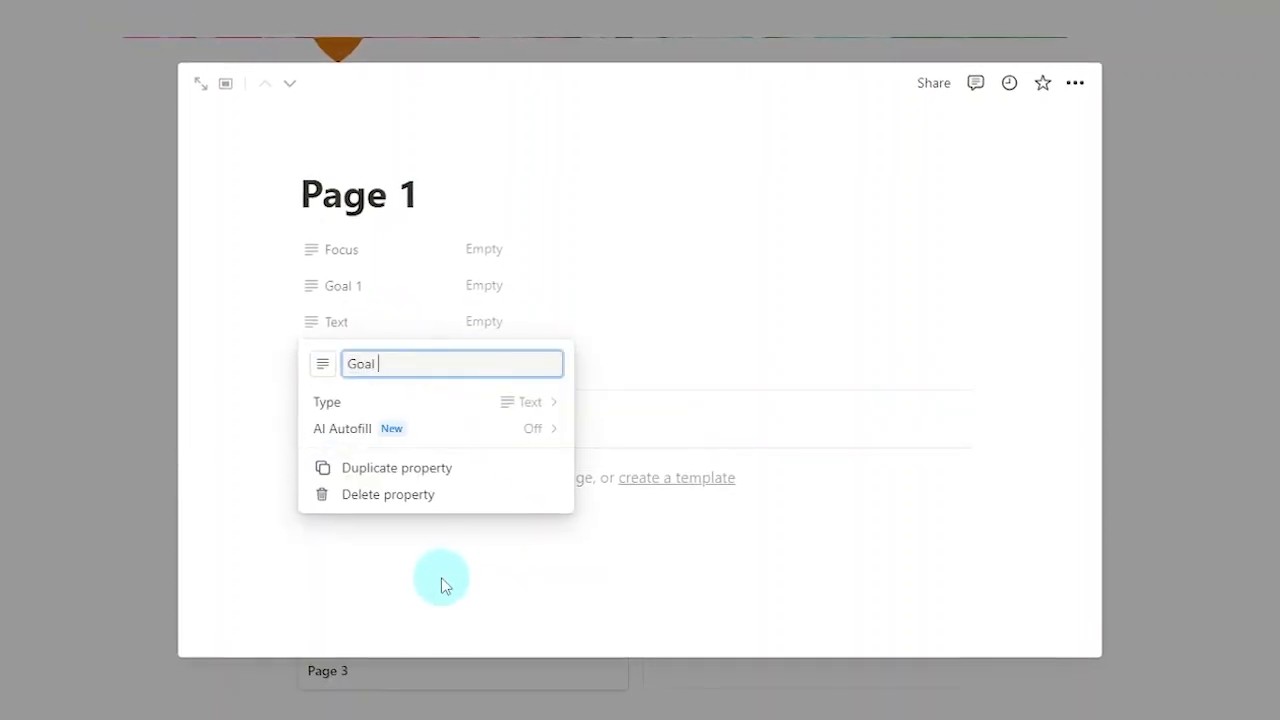
key("Return")
left_click(378, 362)
left_click(514, 589)
type("Goal 3")
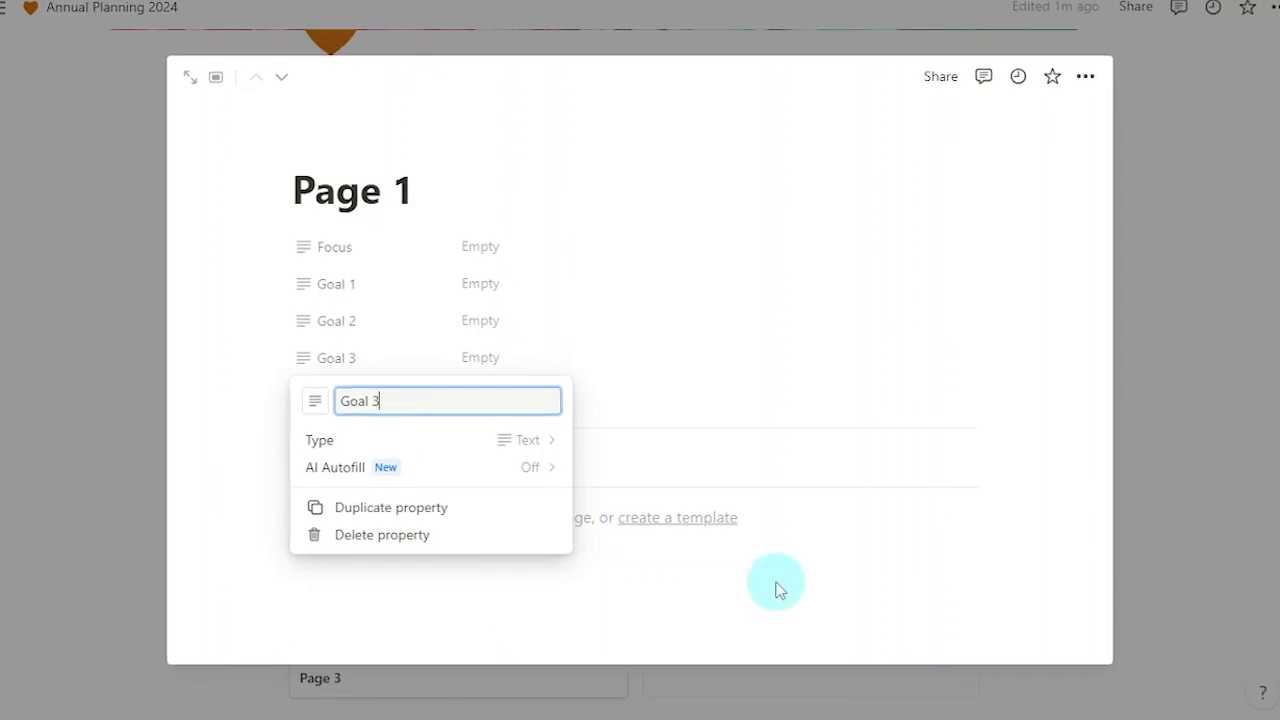
key("Return")
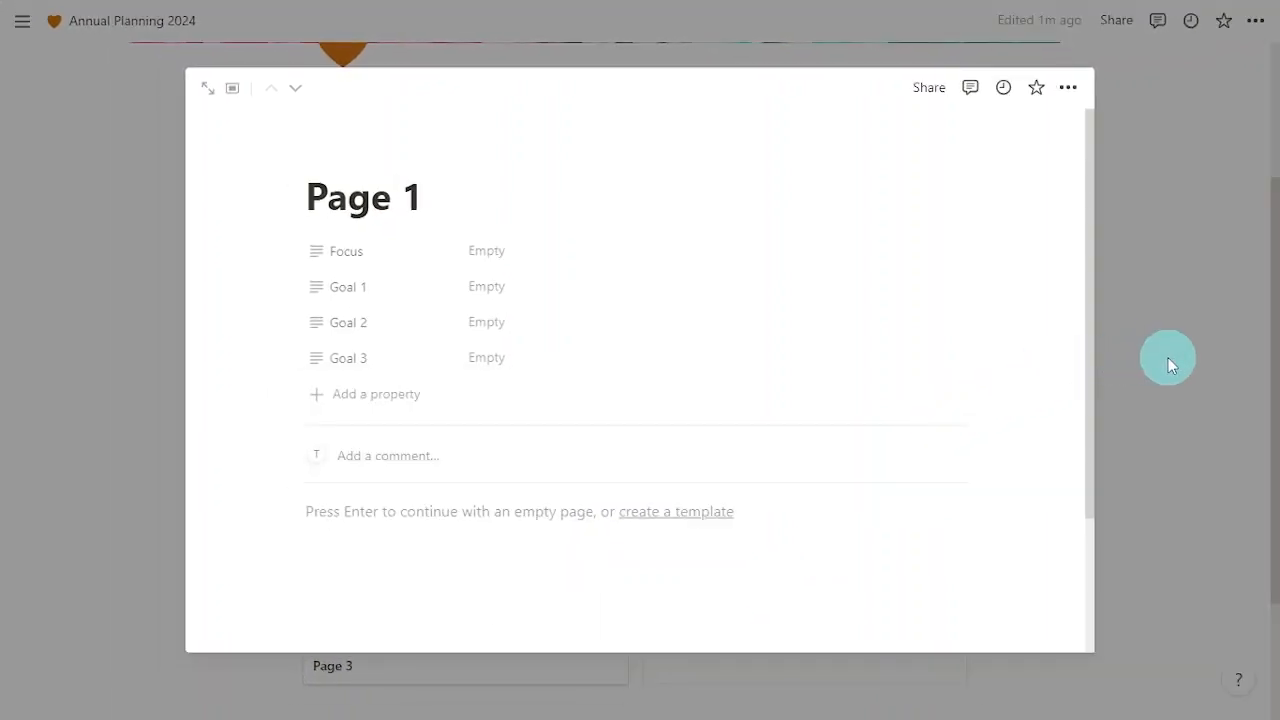
left_click(1168, 360)
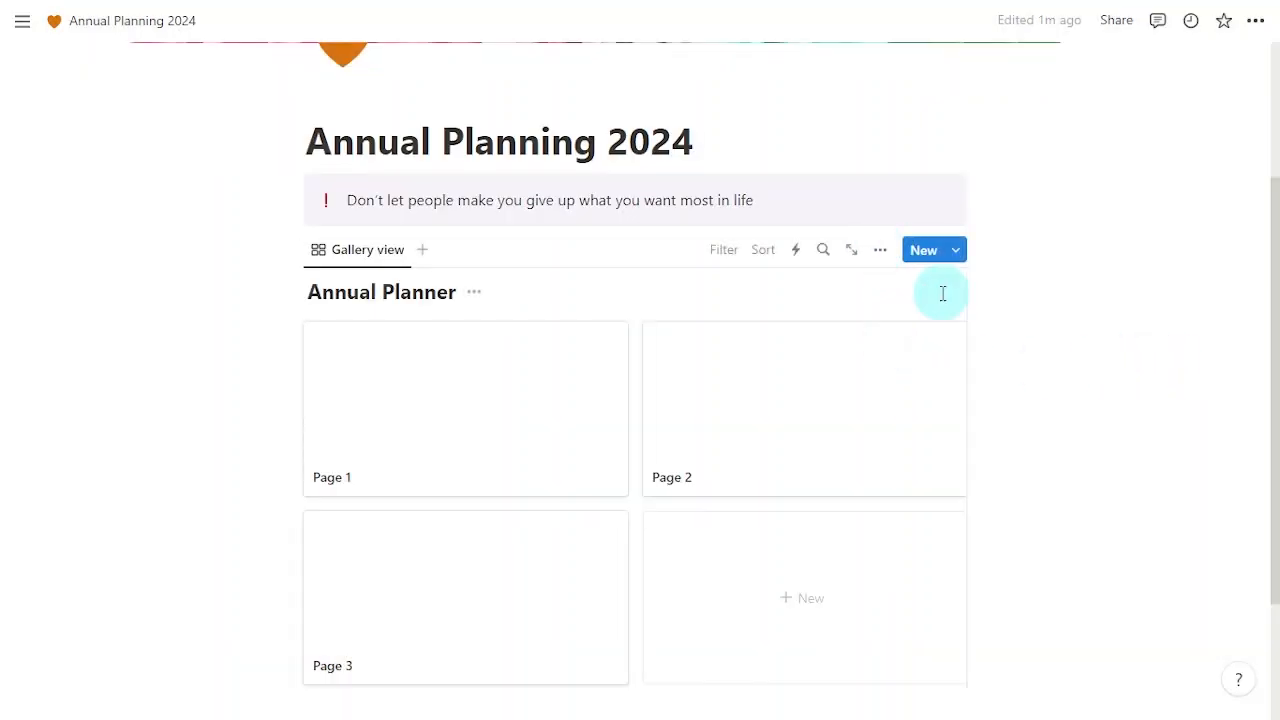
Step: Set the Annual Planner gallery's Card preview to Page cover in its Layout settings
left_click(882, 254)
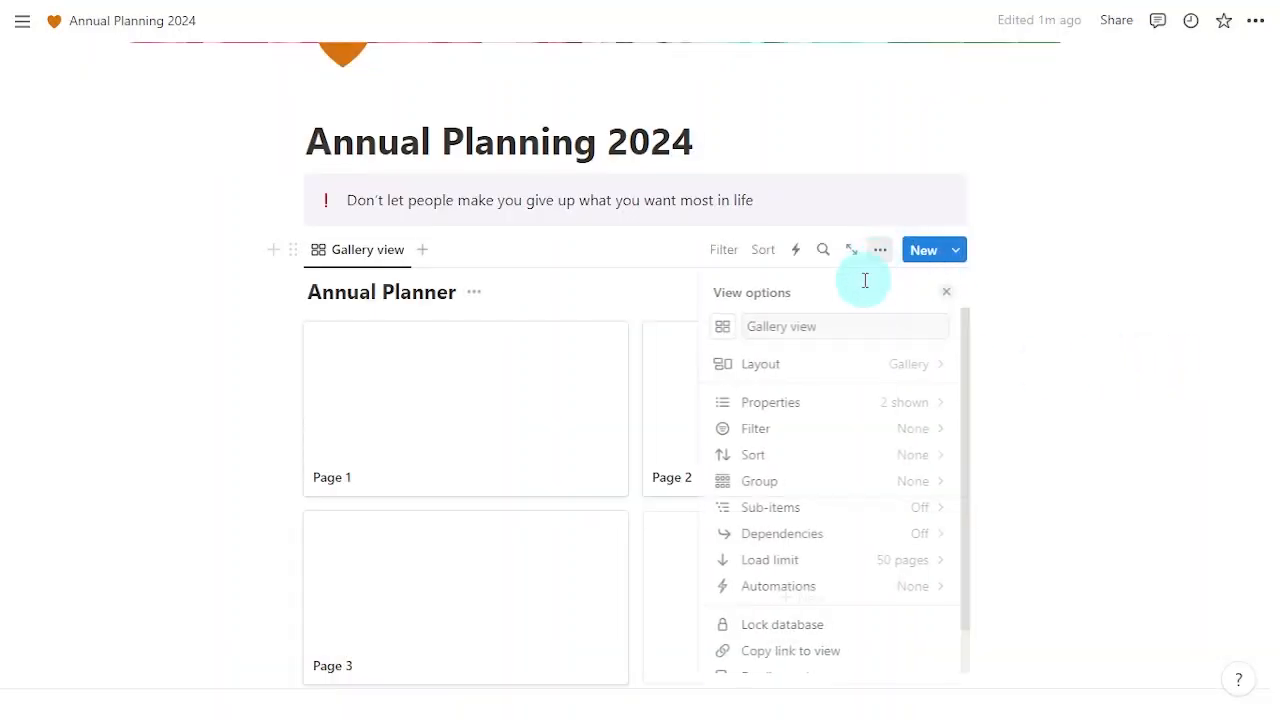
left_click(824, 367)
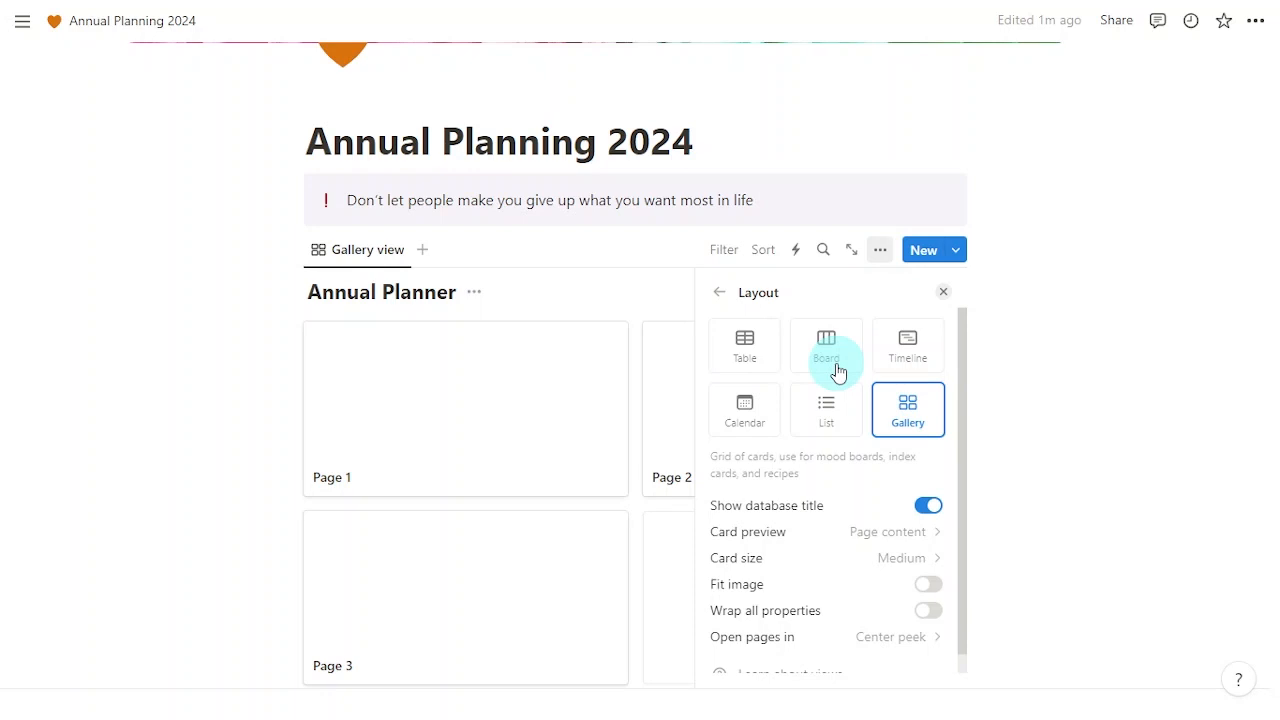
left_click(876, 540)
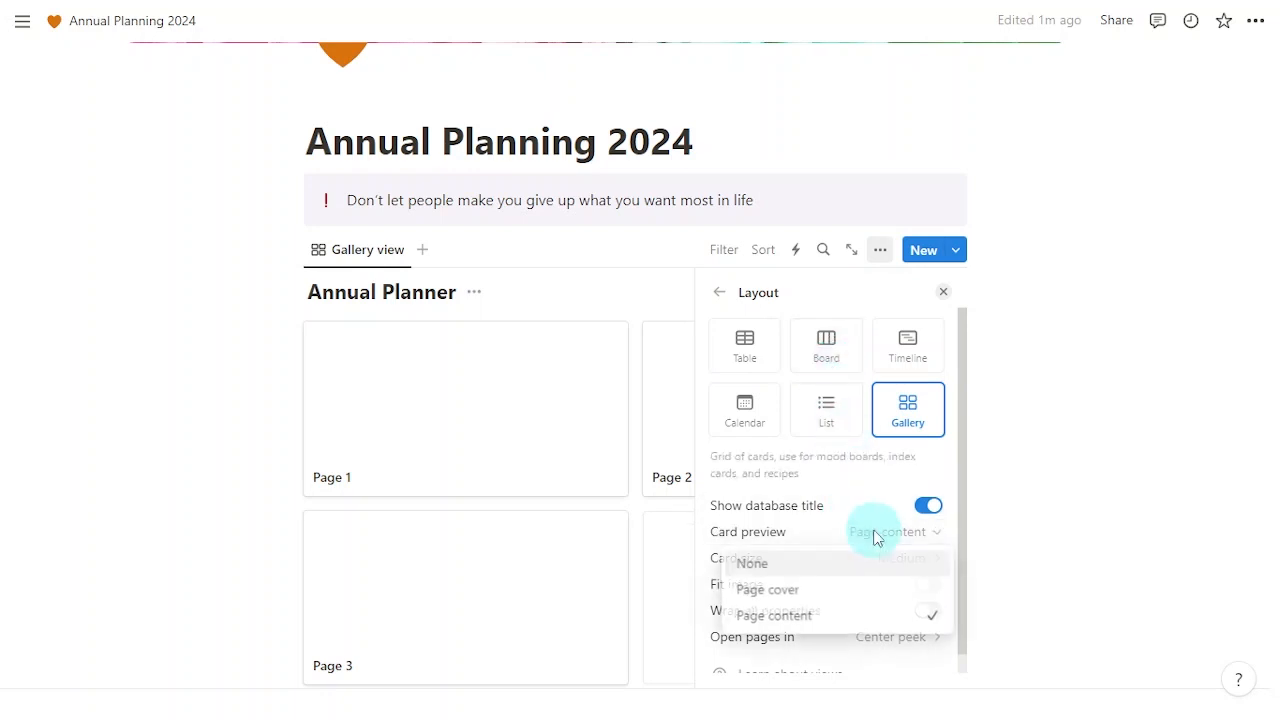
left_click(850, 598)
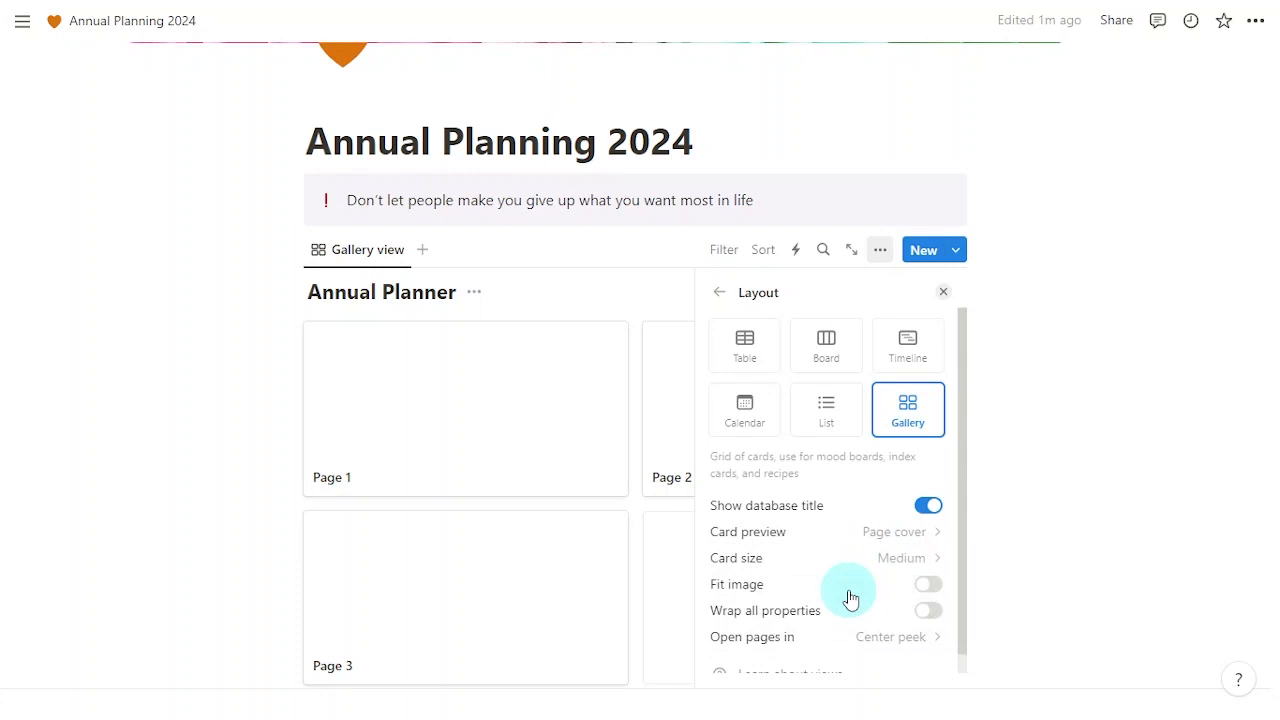
left_click(946, 296)
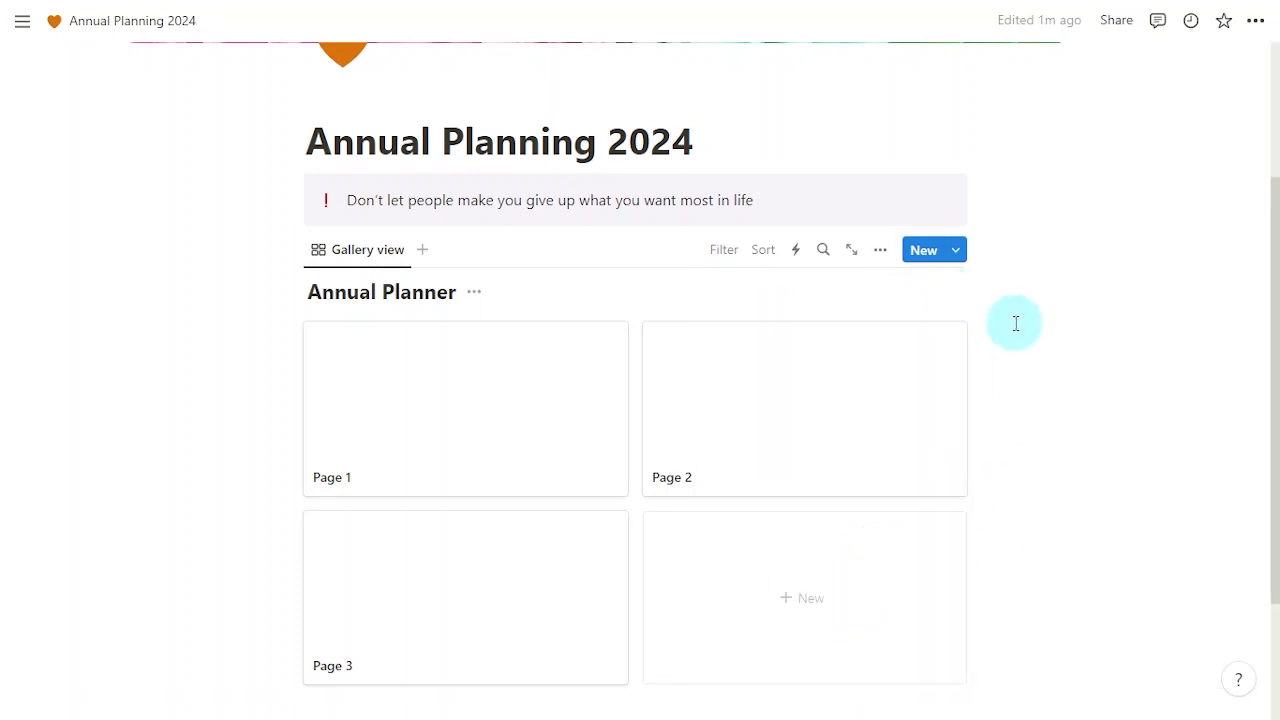
Step: Create a January page in the gallery with Focus set to 'organization'
left_click(812, 579)
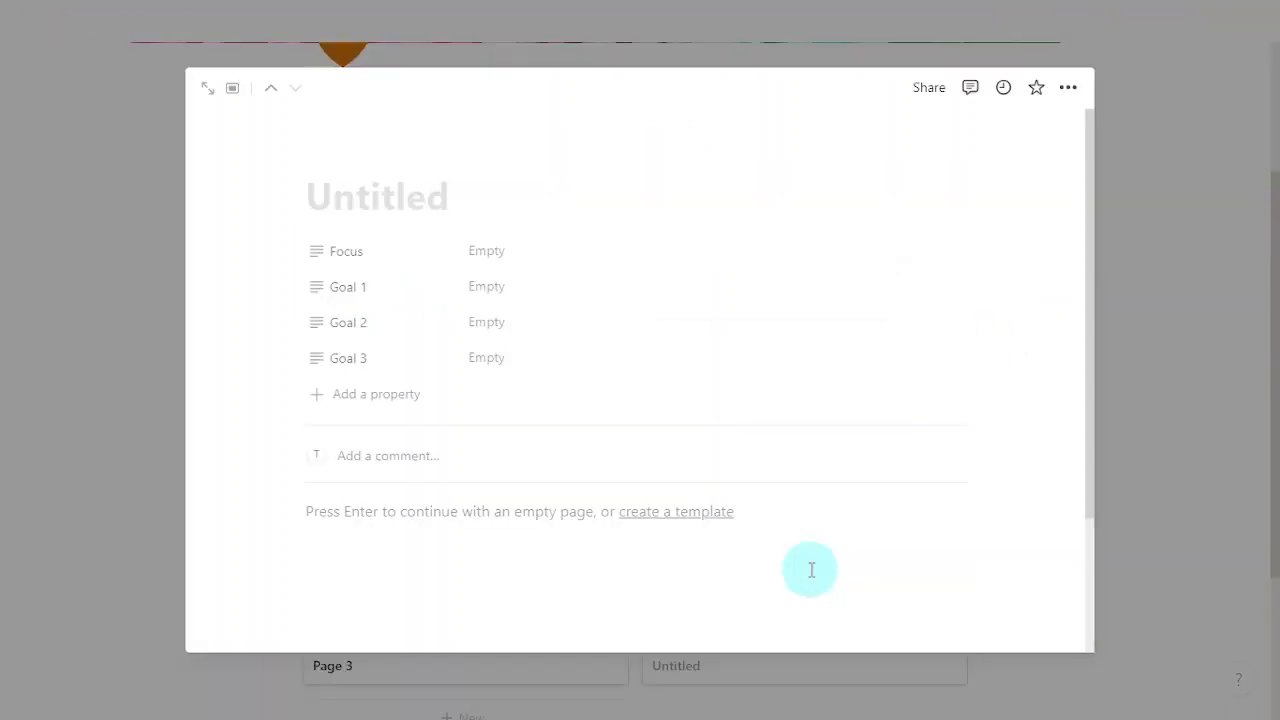
type("January")
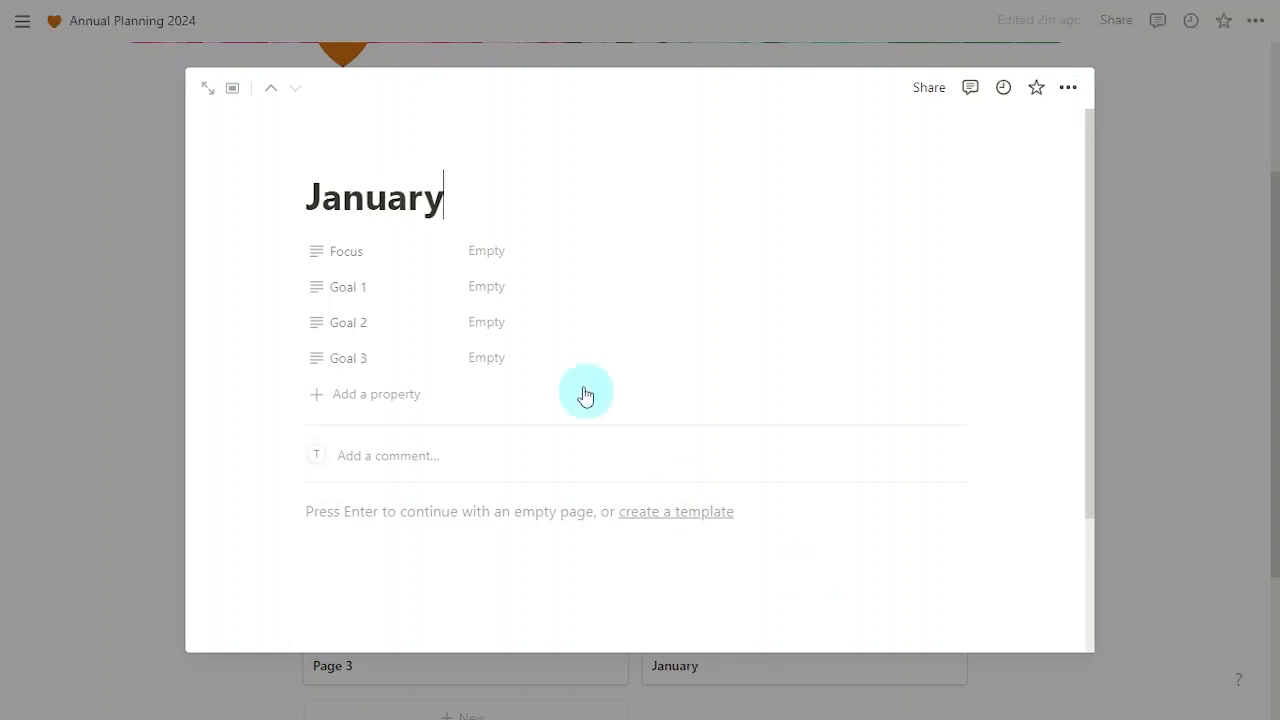
left_click(494, 251)
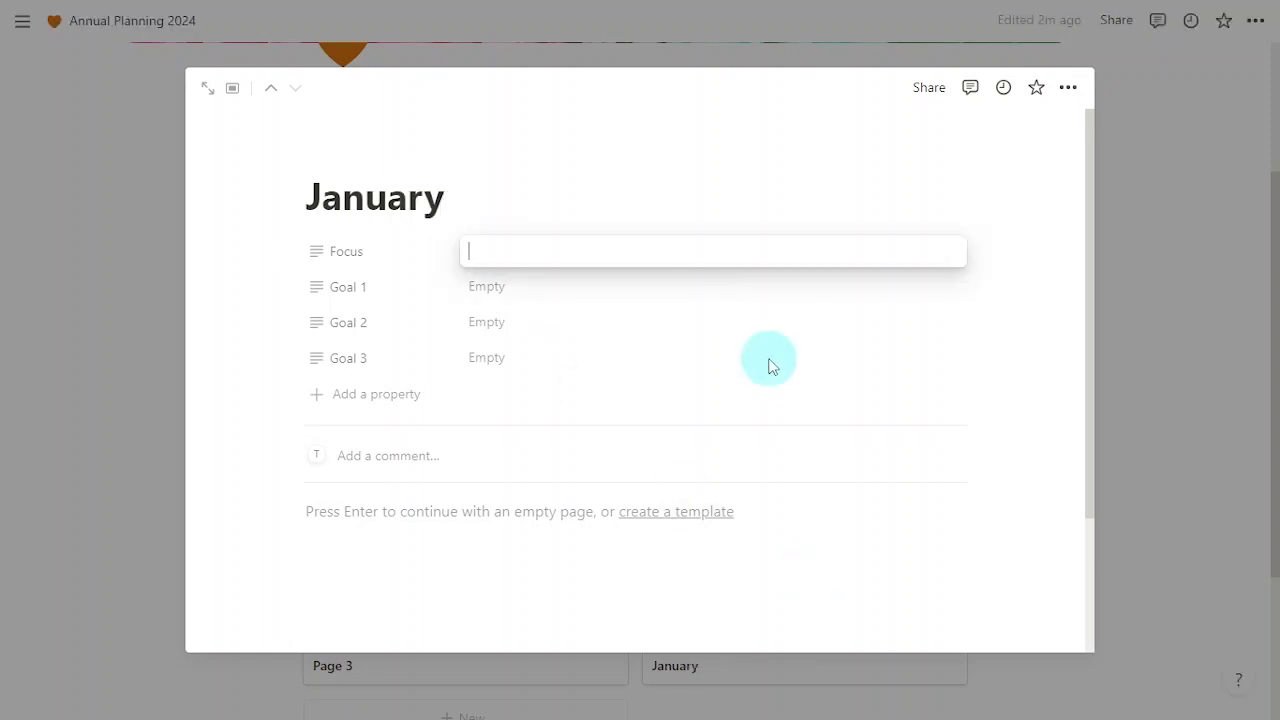
type("organizati")
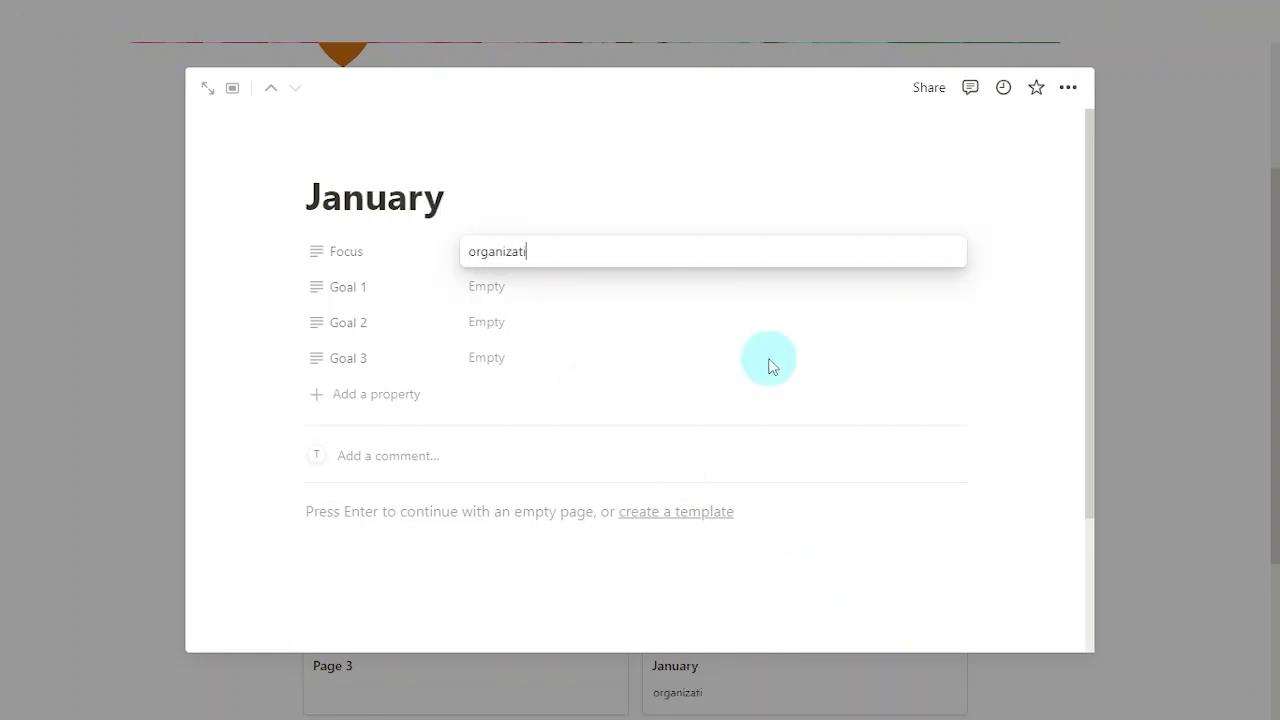
type("on")
key("Return")
Step: Fill in Goals 1–3, with Goal 2 'implementation of a task management system'
left_click(594, 292)
type("Work envi")
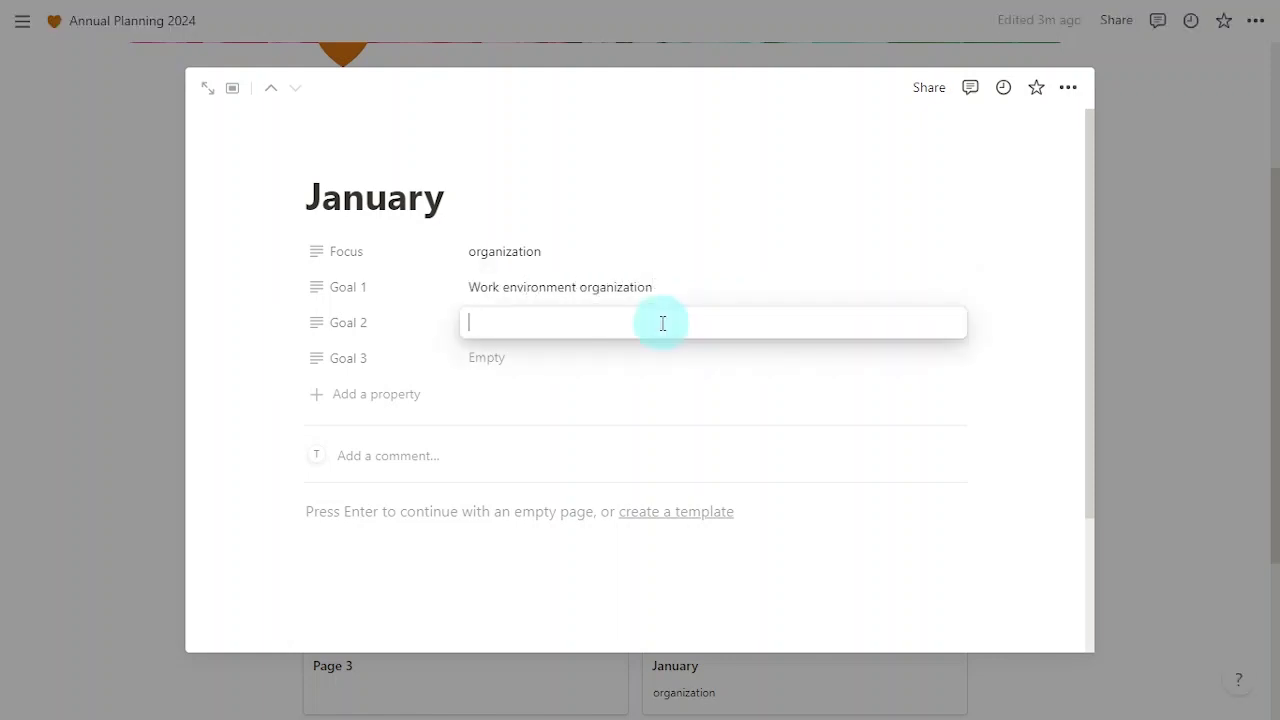
type("implementation of a task management system")
key("Return")
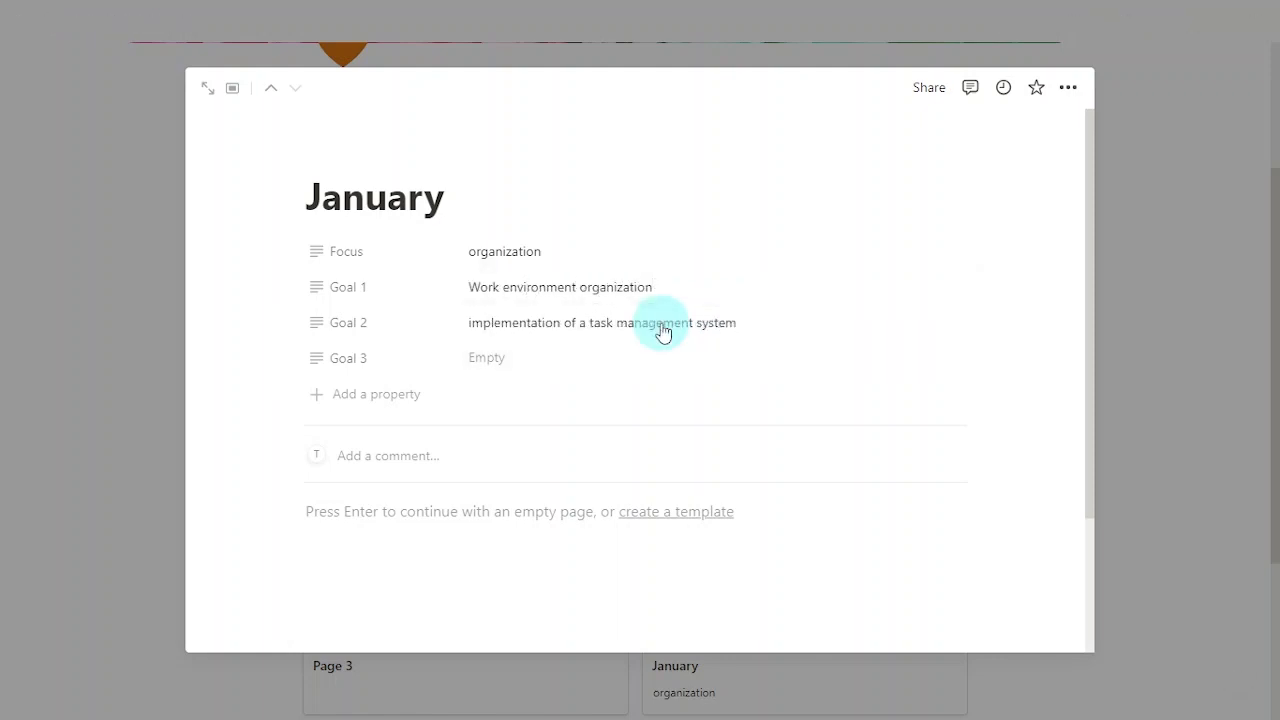
left_click(636, 352)
type("establish a weely review and planning routine")
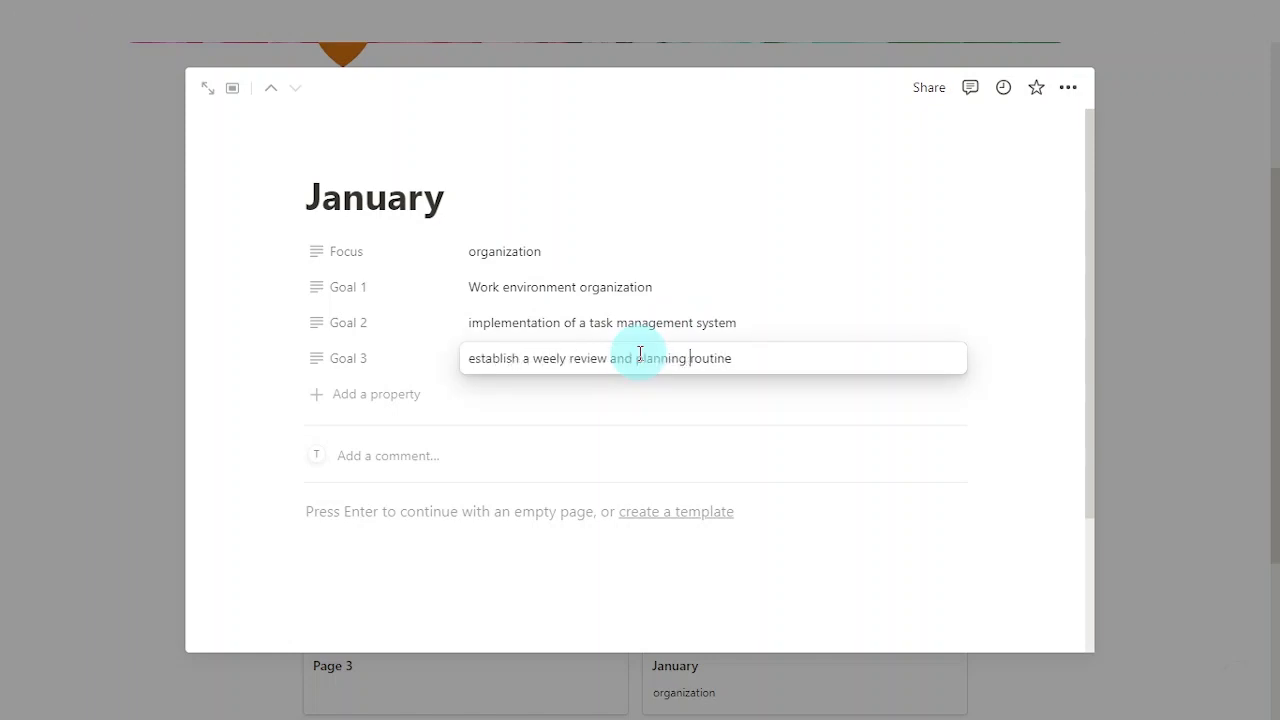
key("Return")
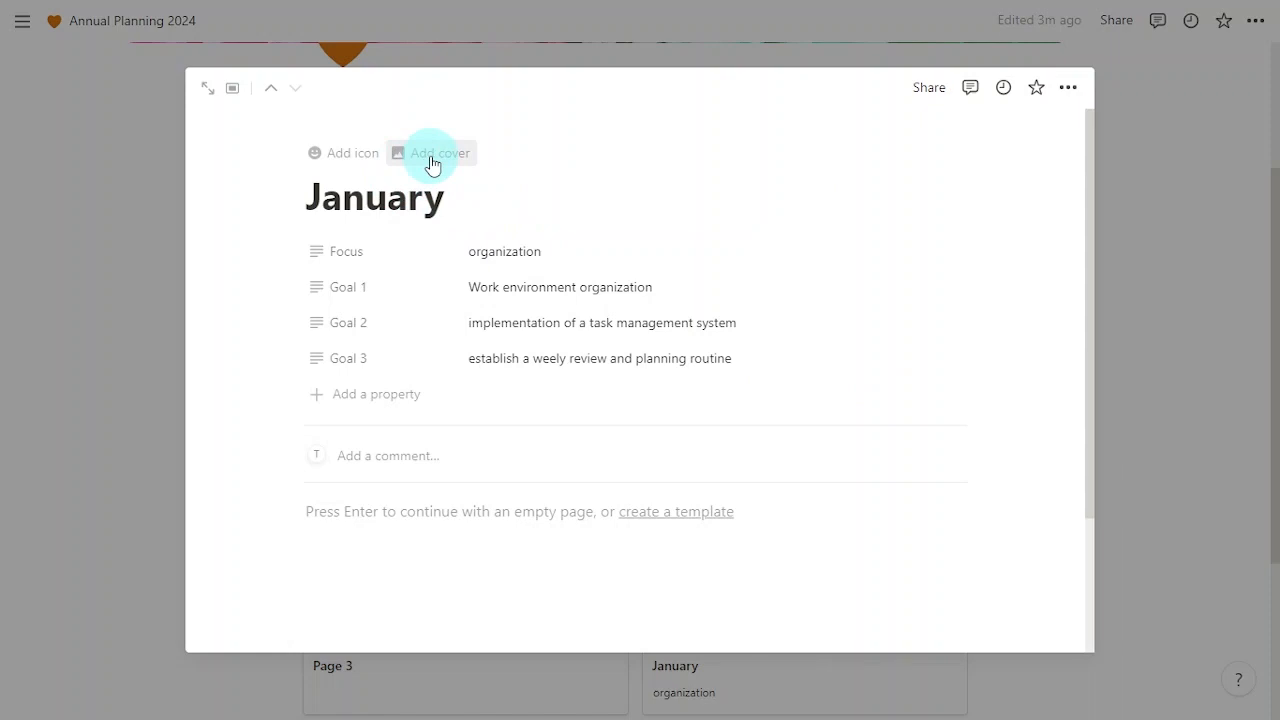
Step: Give the January page the Unsplash JANUARY letter-tiles cover found by searching 'january'
left_click(432, 160)
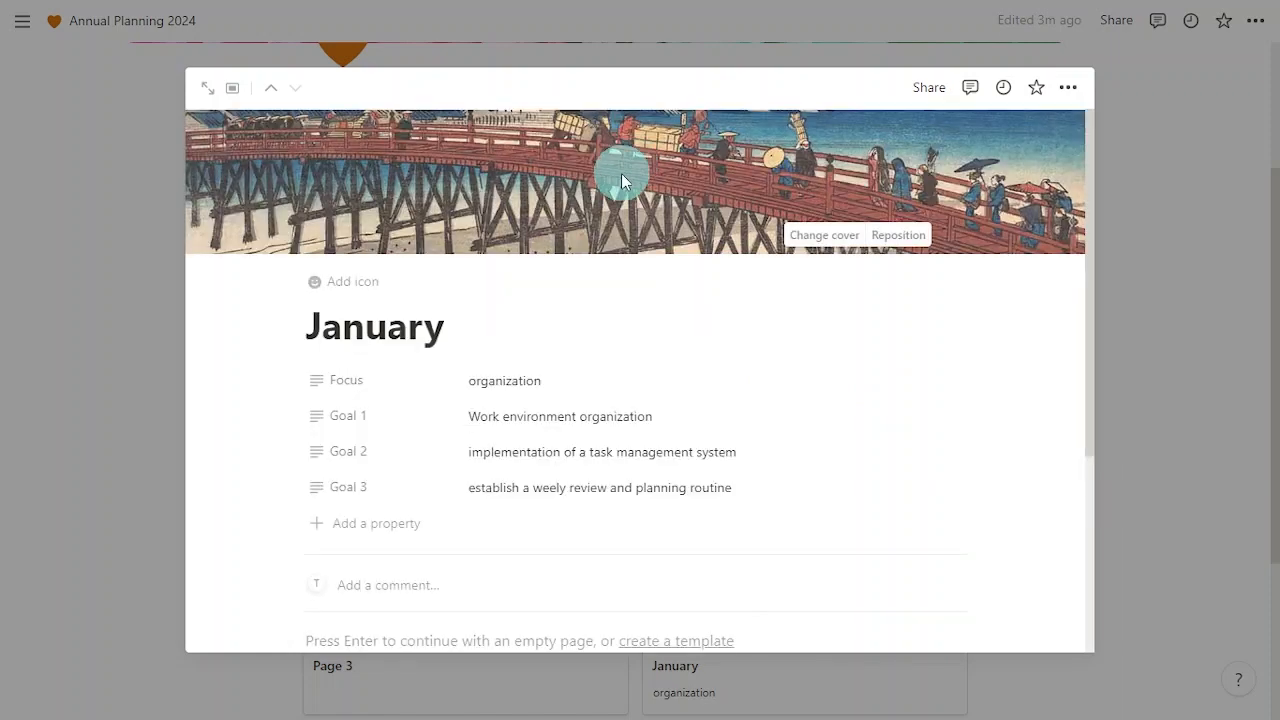
left_click(815, 236)
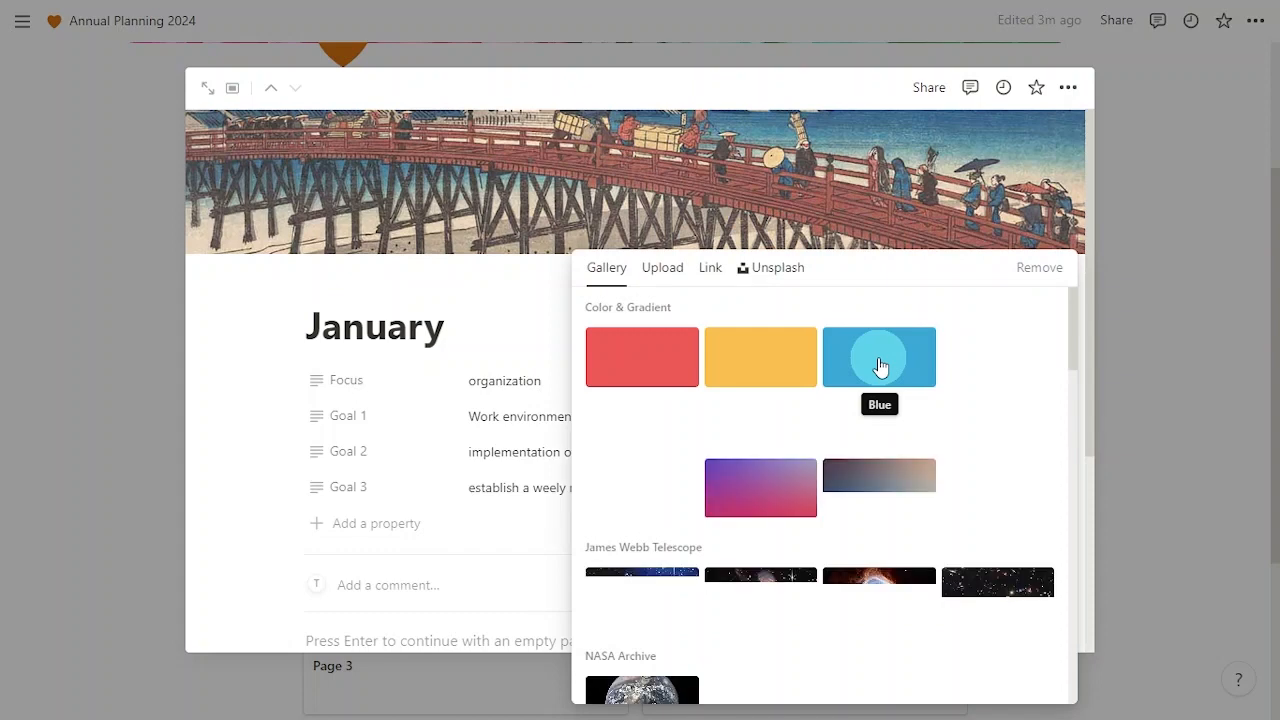
left_click(766, 271)
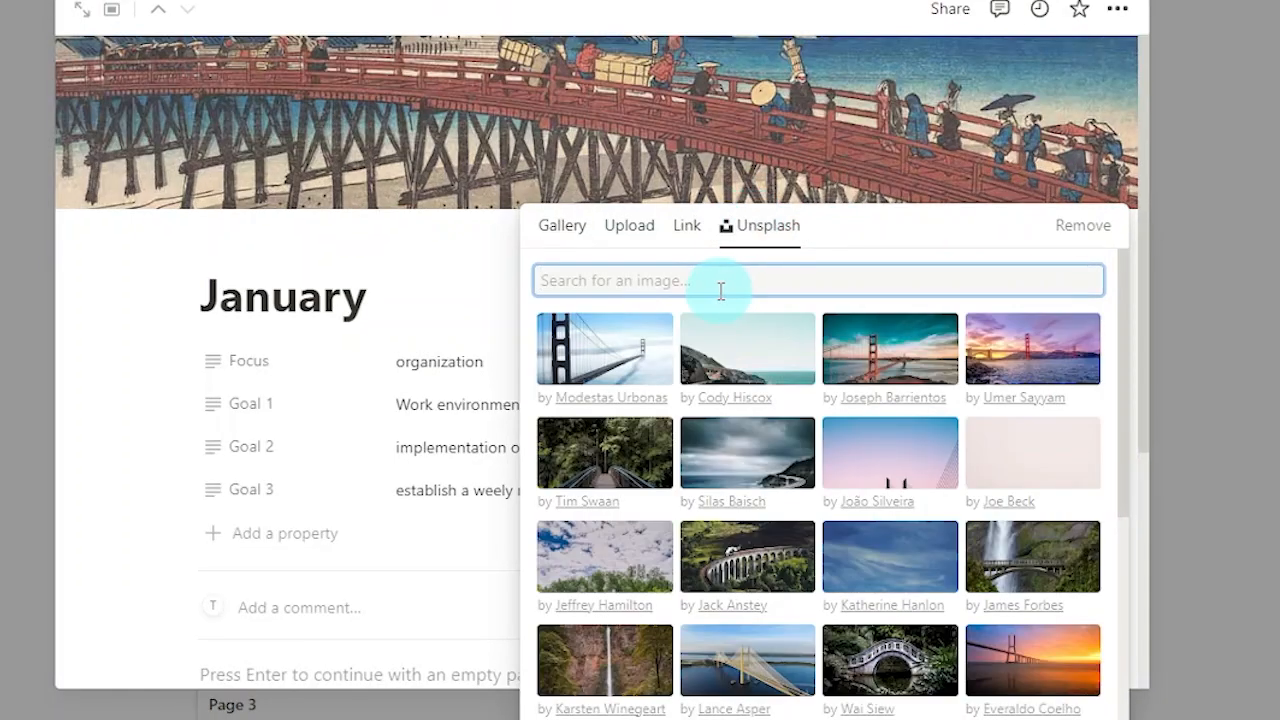
type("january")
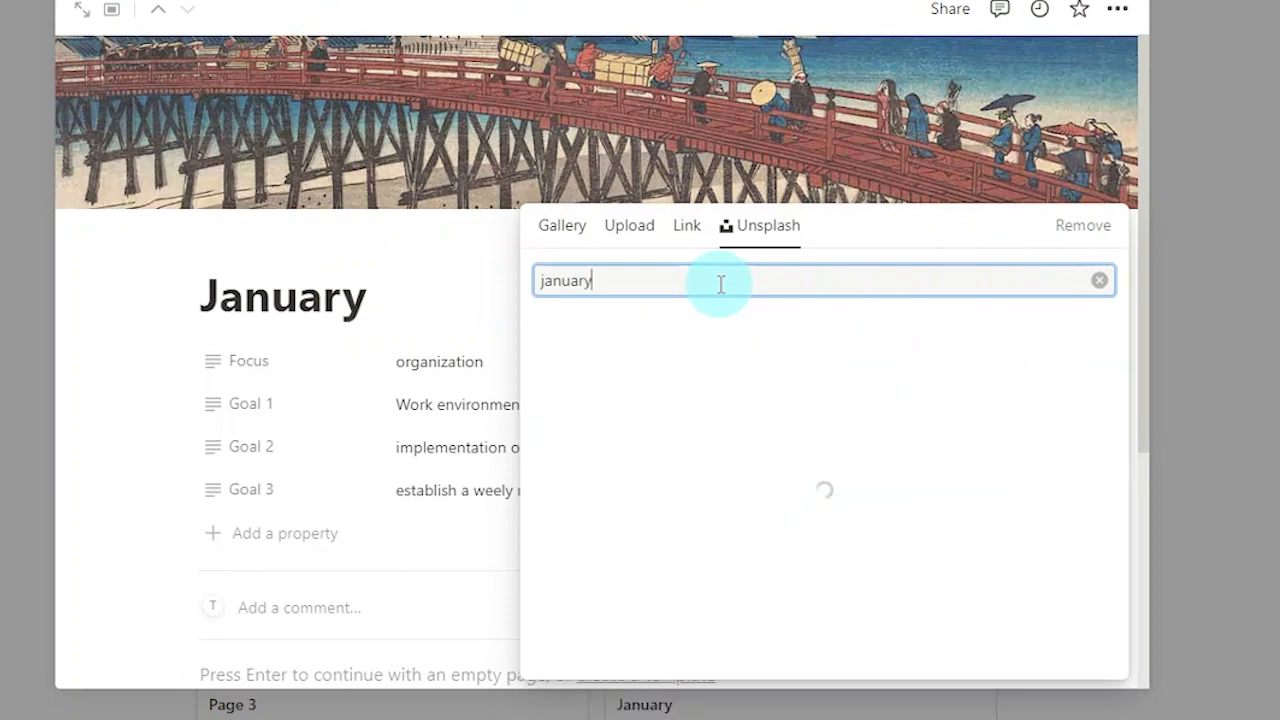
left_click(928, 347)
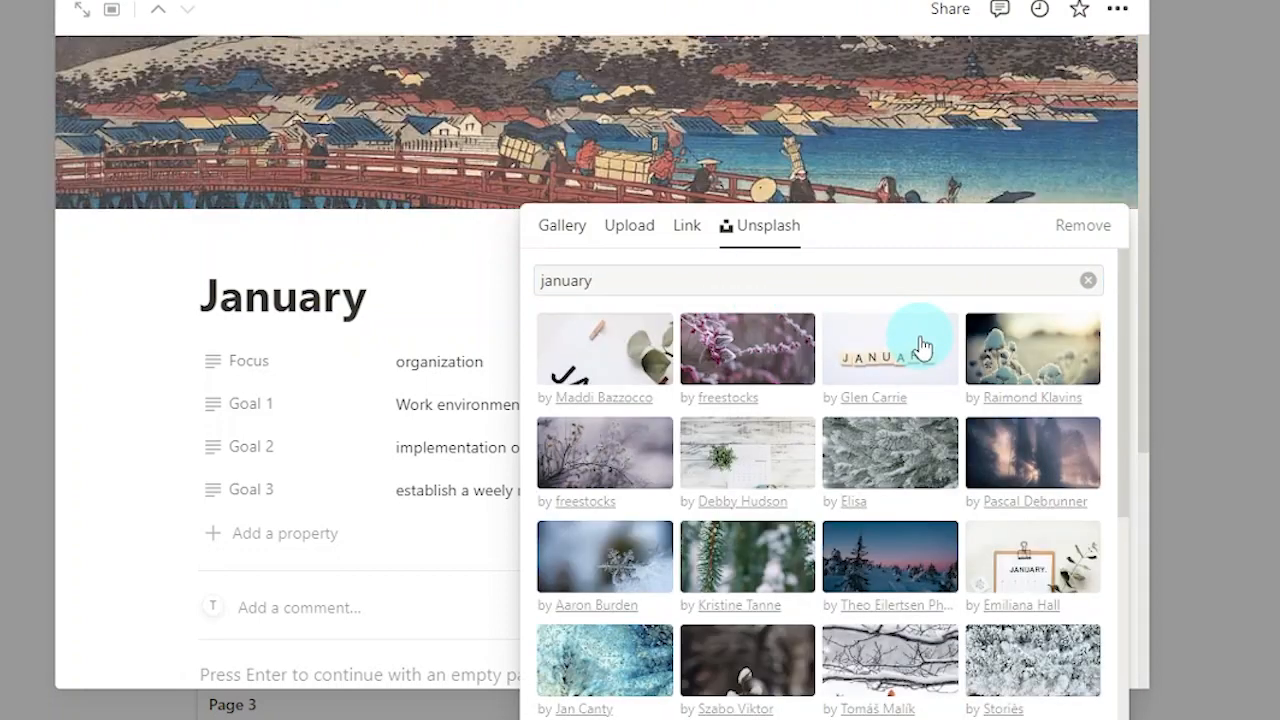
left_click(1141, 341)
scroll(1260, 351, "down", 3)
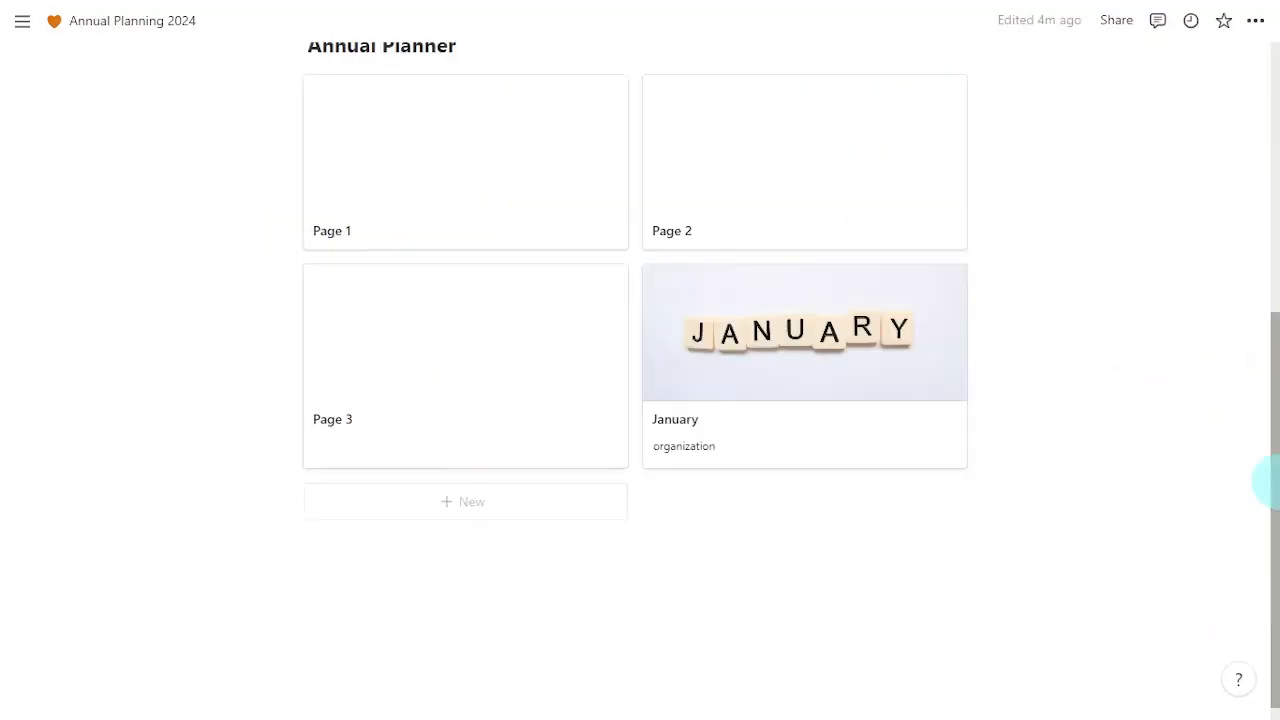
Step: Title the new page February, set its Focus to 'health', and begin filling Goal 1
type("February")
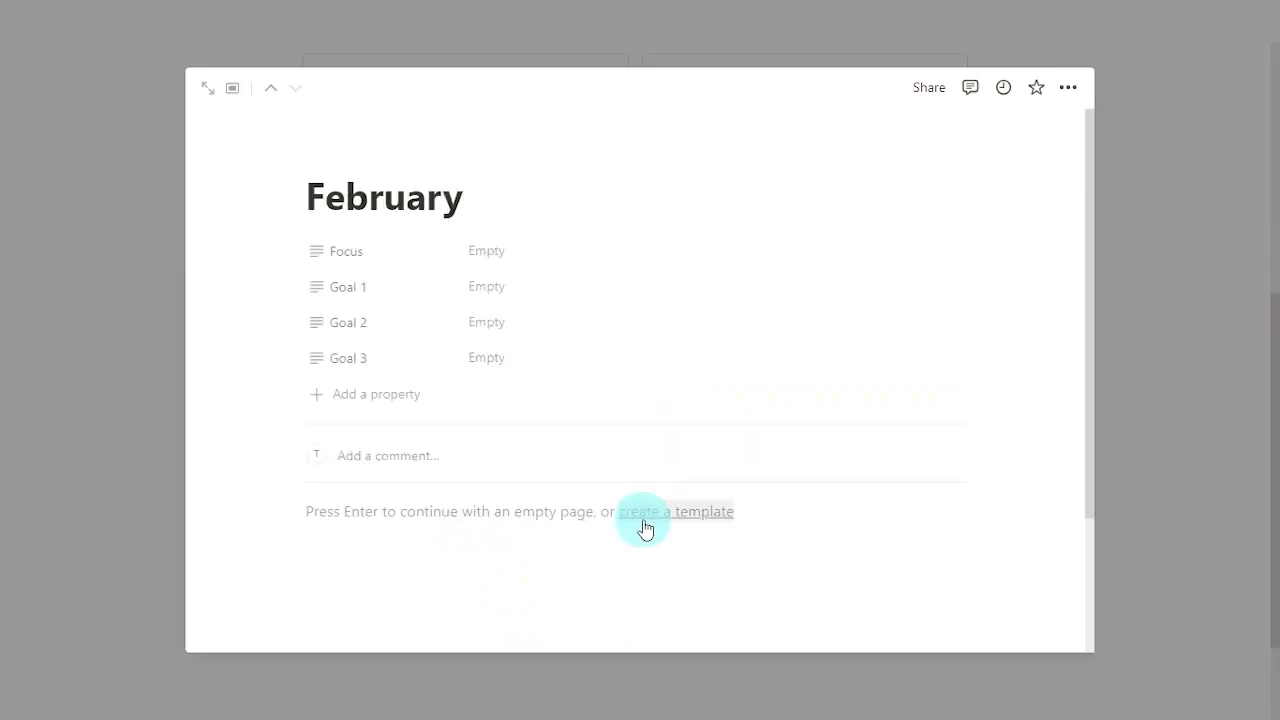
left_click(512, 256)
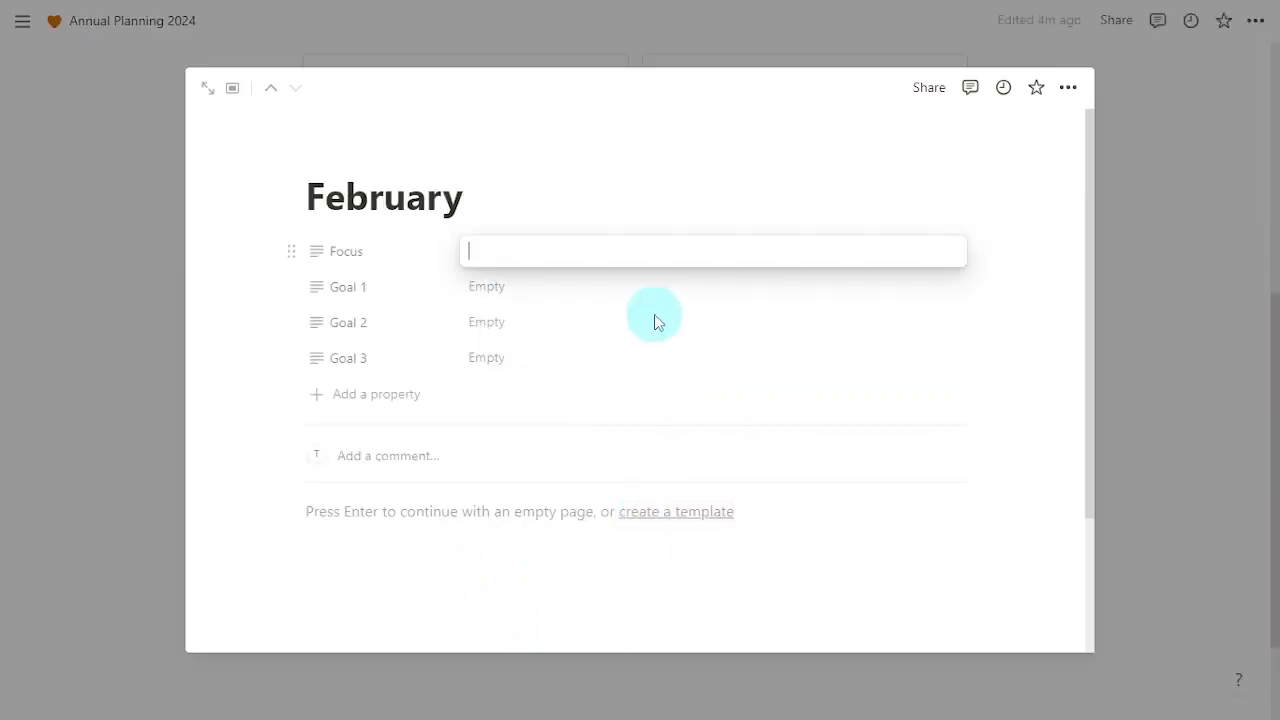
type("health")
left_click(690, 295)
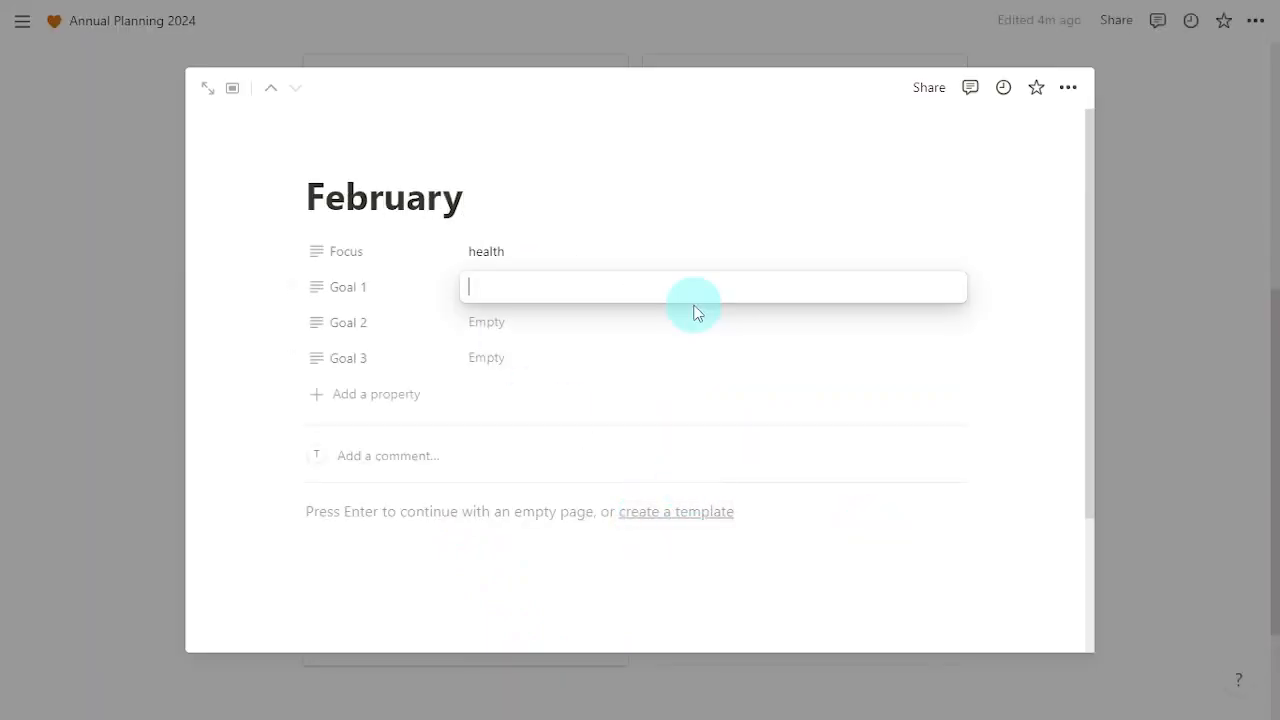
type("be")
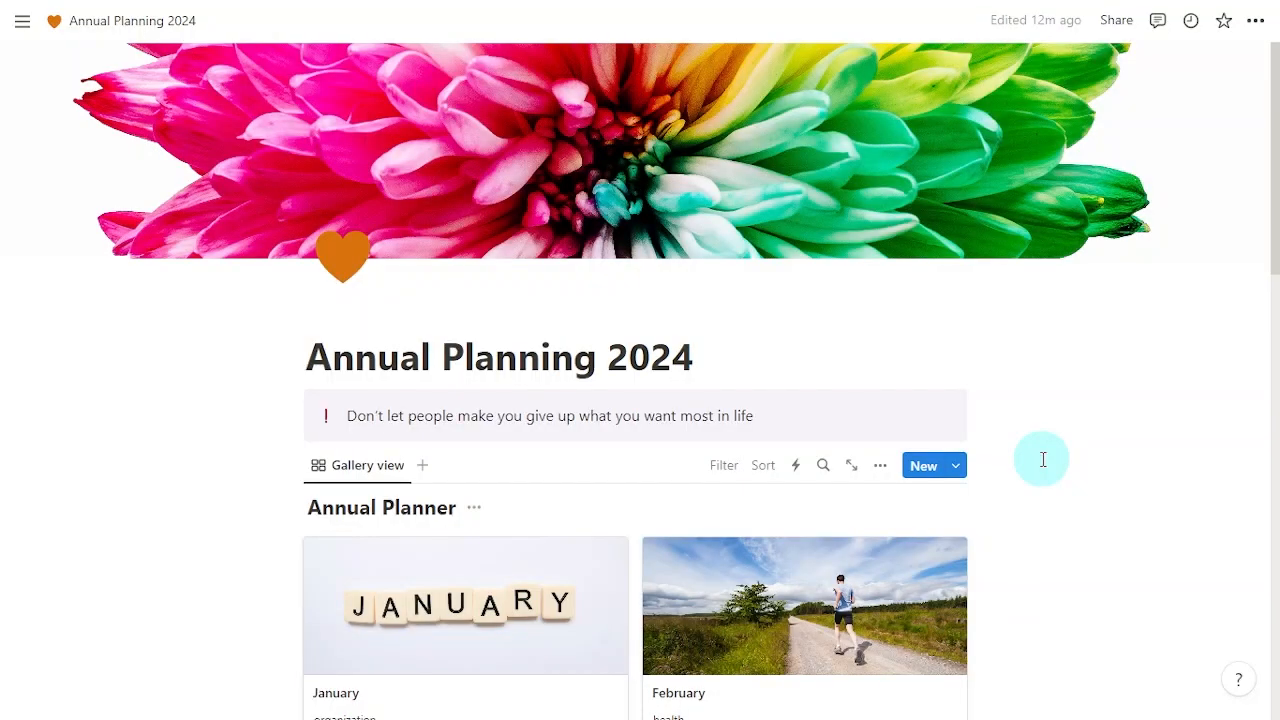
Step: Add a new empty line below the Annual Planner month gallery
scroll(1043, 459, "down", 8)
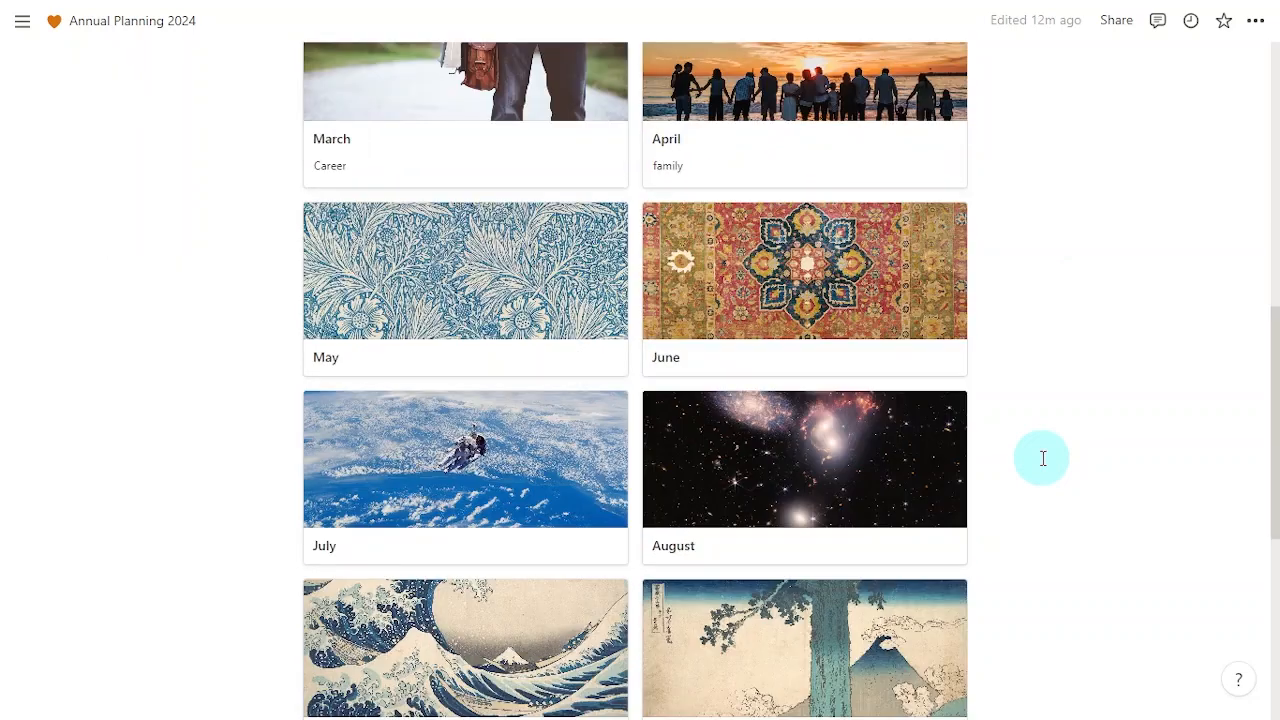
scroll(1043, 459, "down", 5)
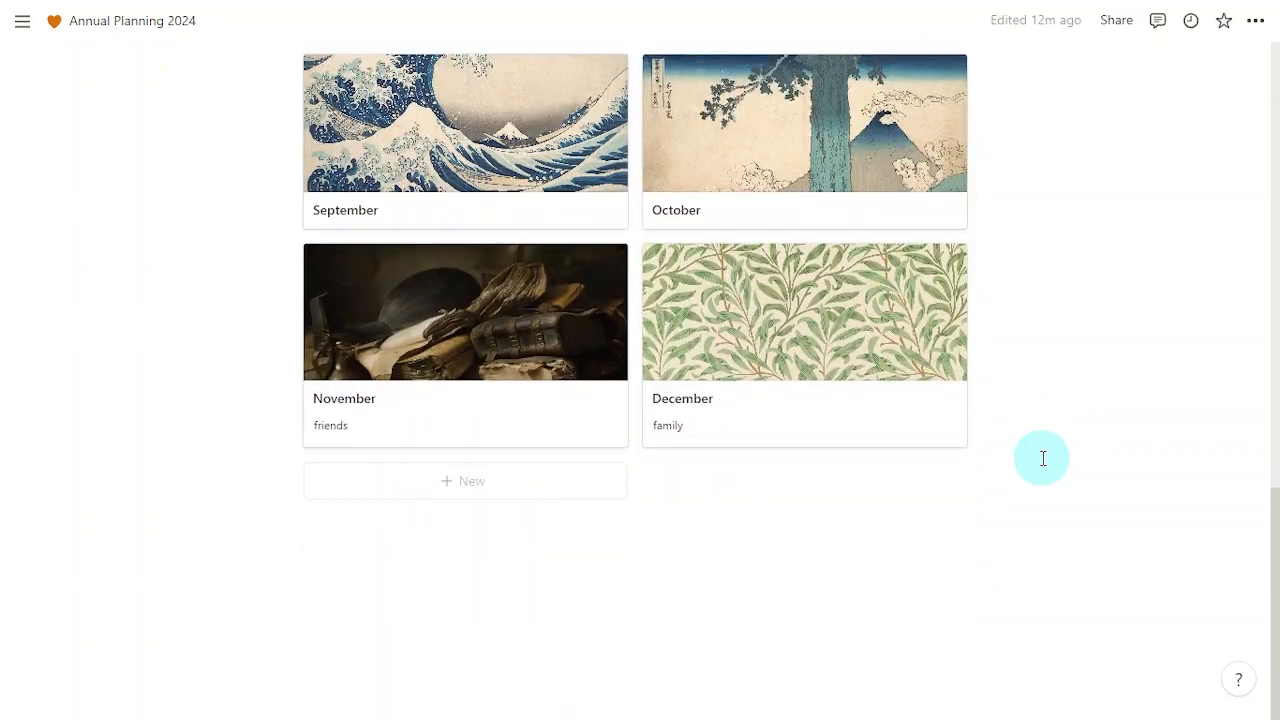
left_click(471, 567)
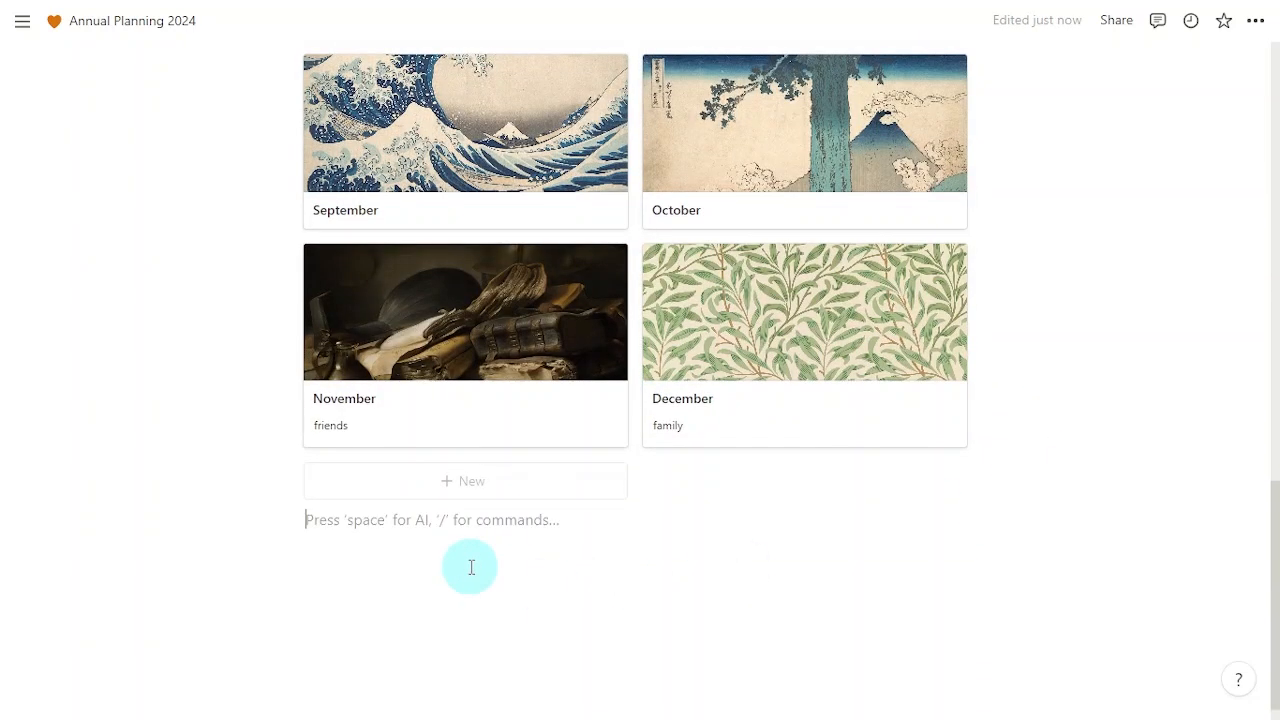
key("Return")
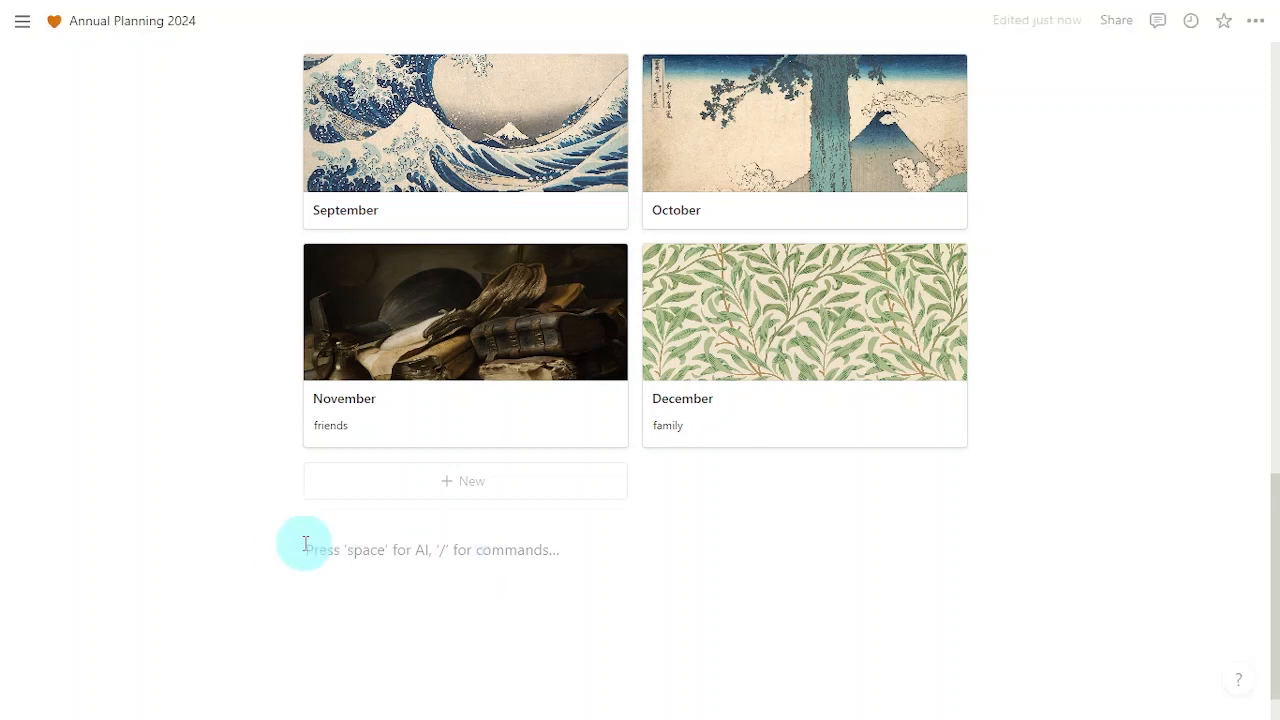
Step: Insert a Table view block on the new line
left_click(274, 545)
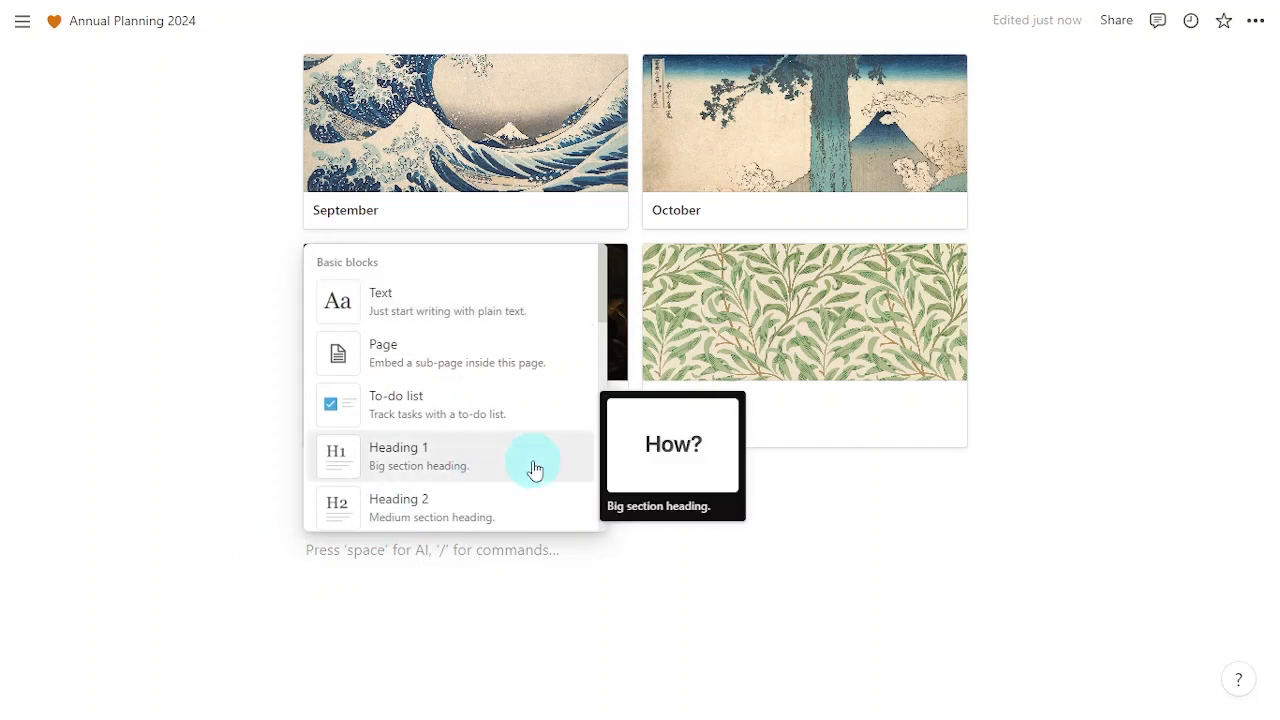
scroll(533, 466, "down", 3)
scroll(533, 466, "down", 5)
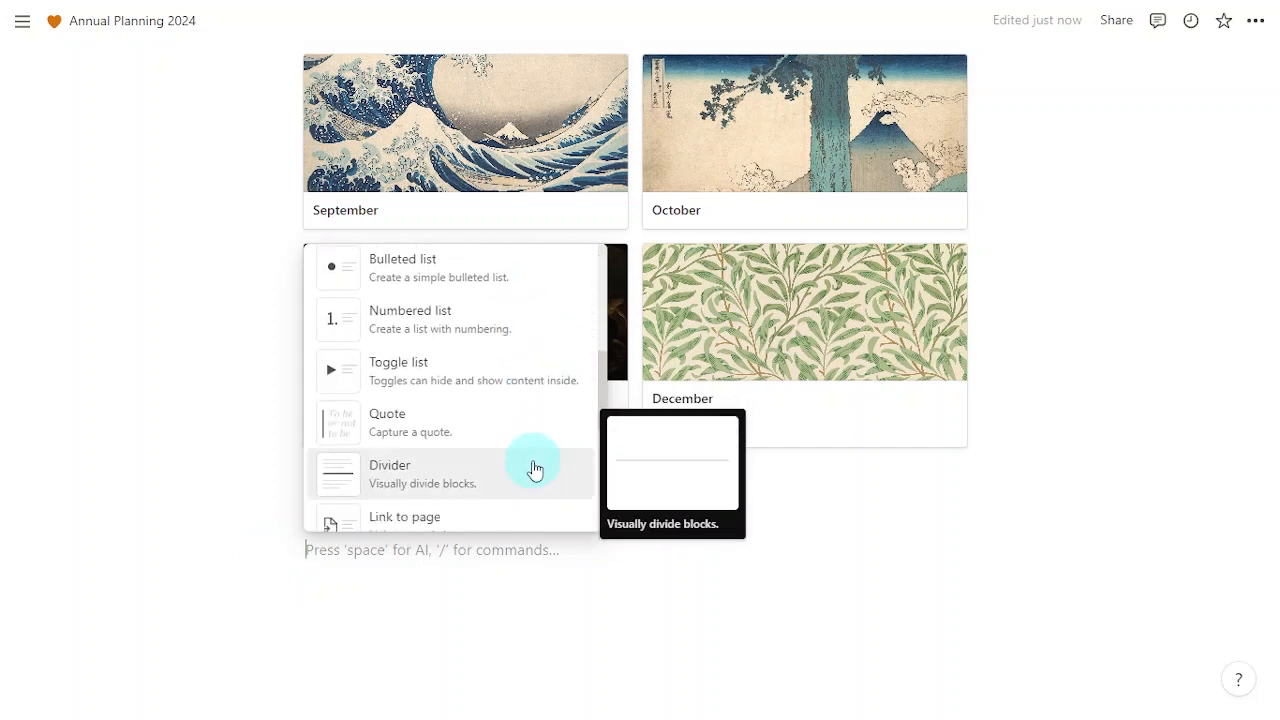
scroll(533, 466, "down", 8)
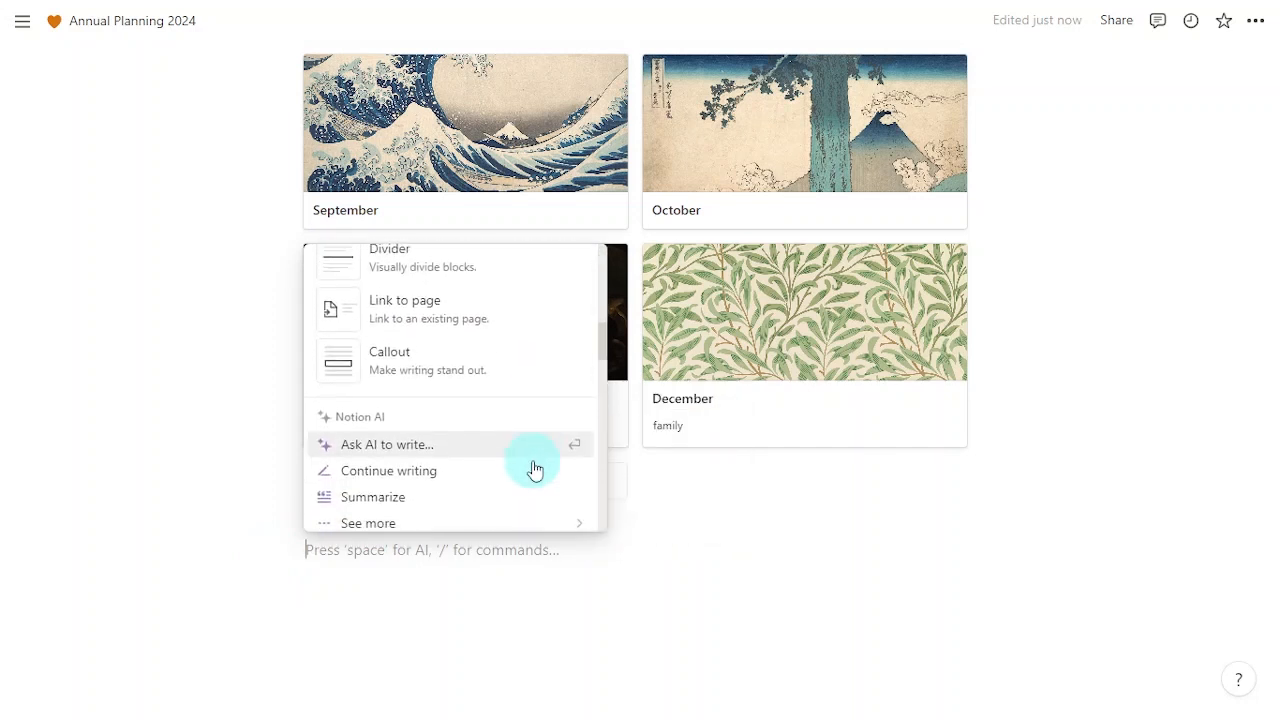
scroll(534, 467, "up", 3)
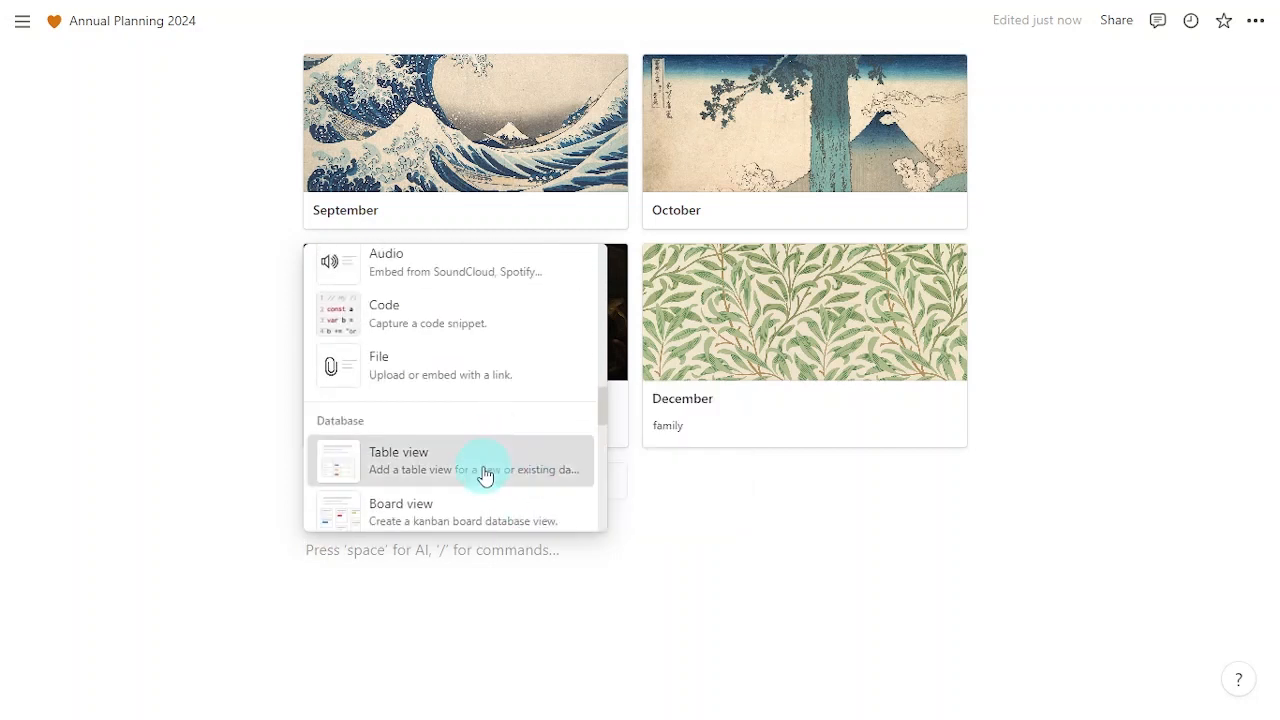
left_click(485, 475)
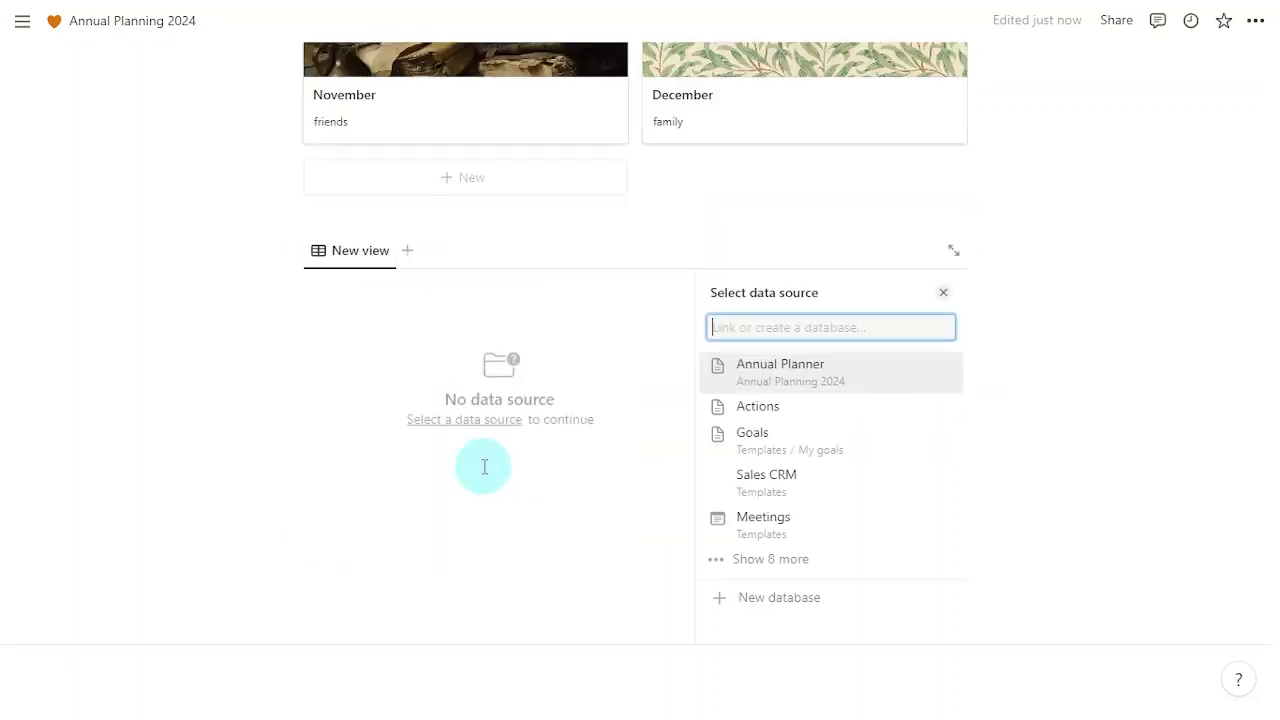
Step: Create a new database titled 'Quartely Review' and delete its Tags column
left_click(815, 611)
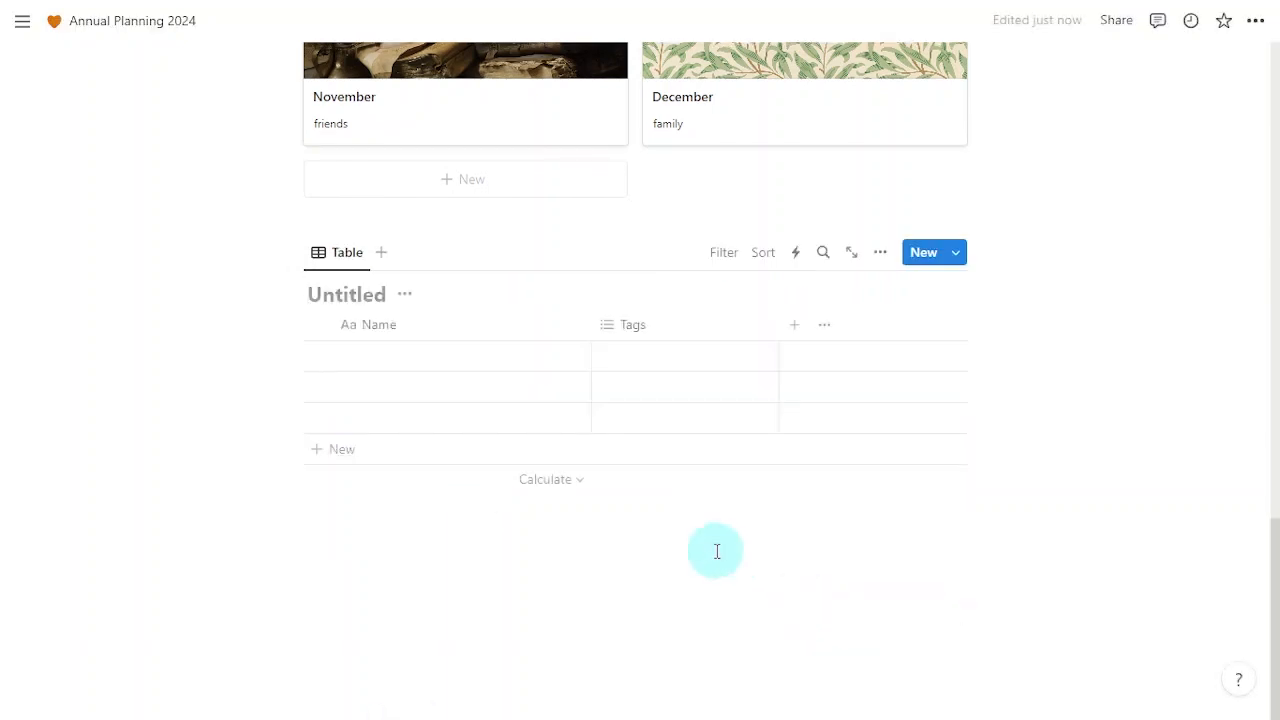
type("Quartely Review")
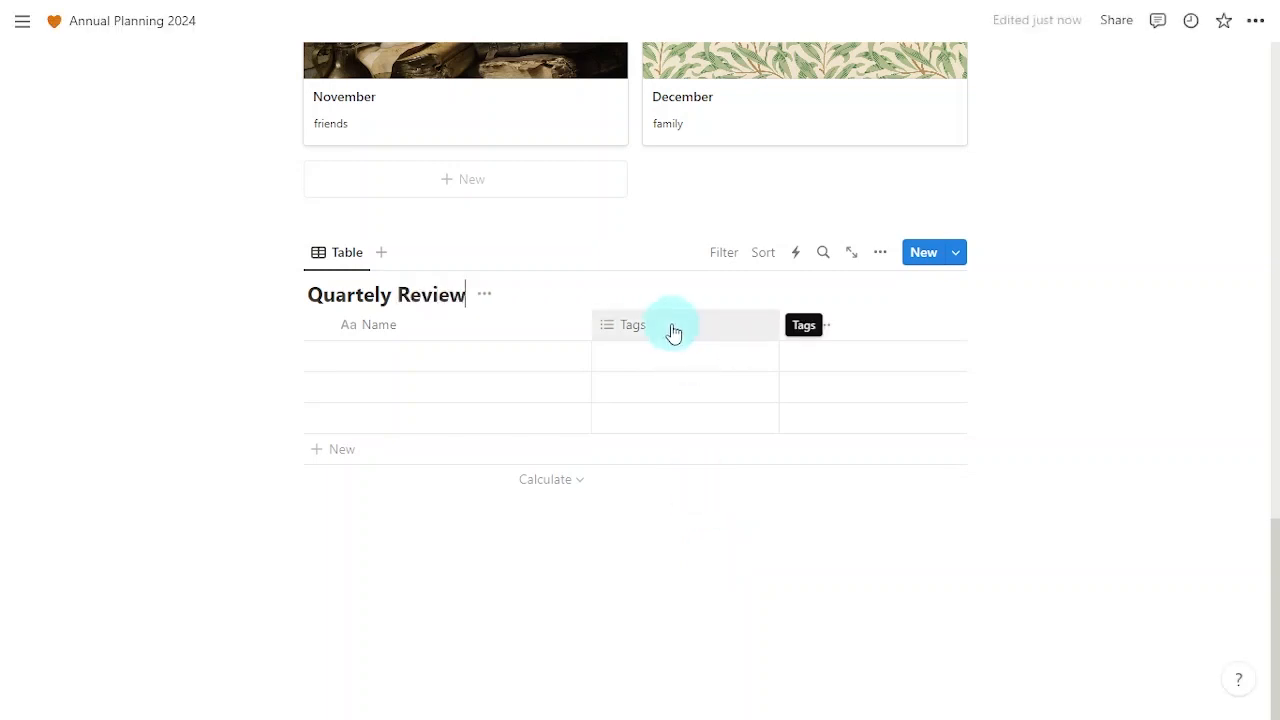
left_click(674, 333)
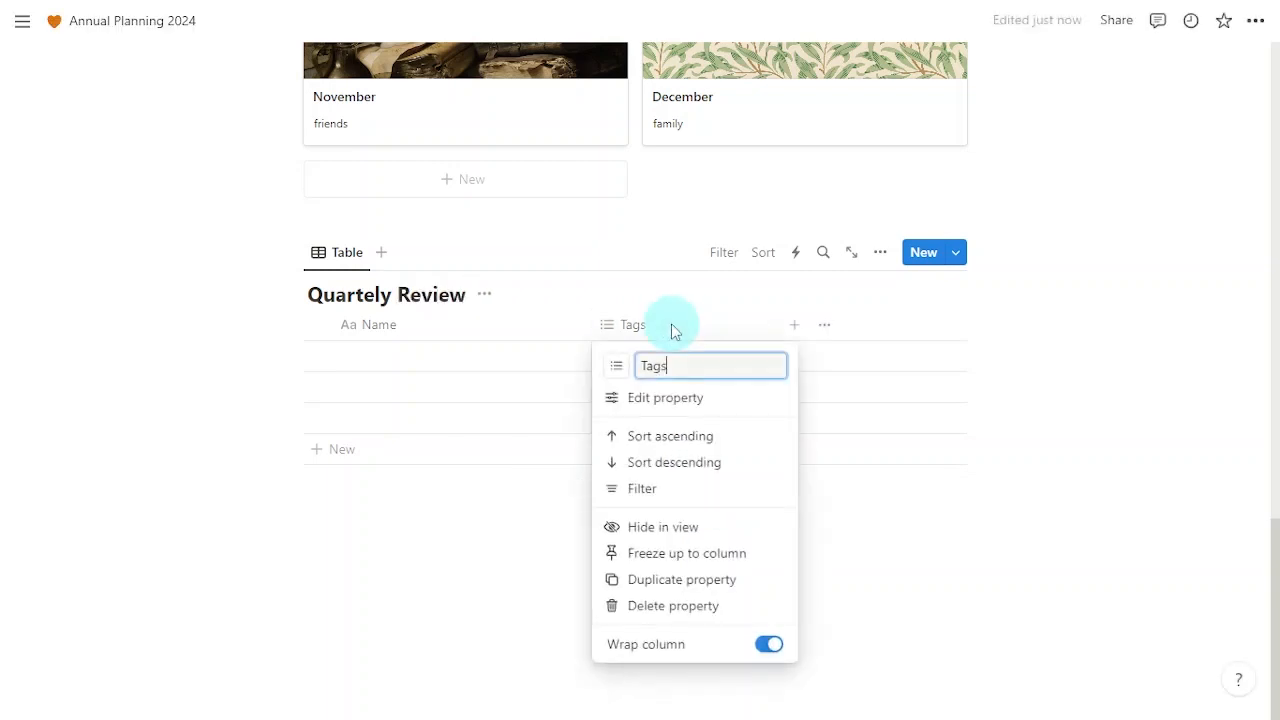
left_click(751, 608)
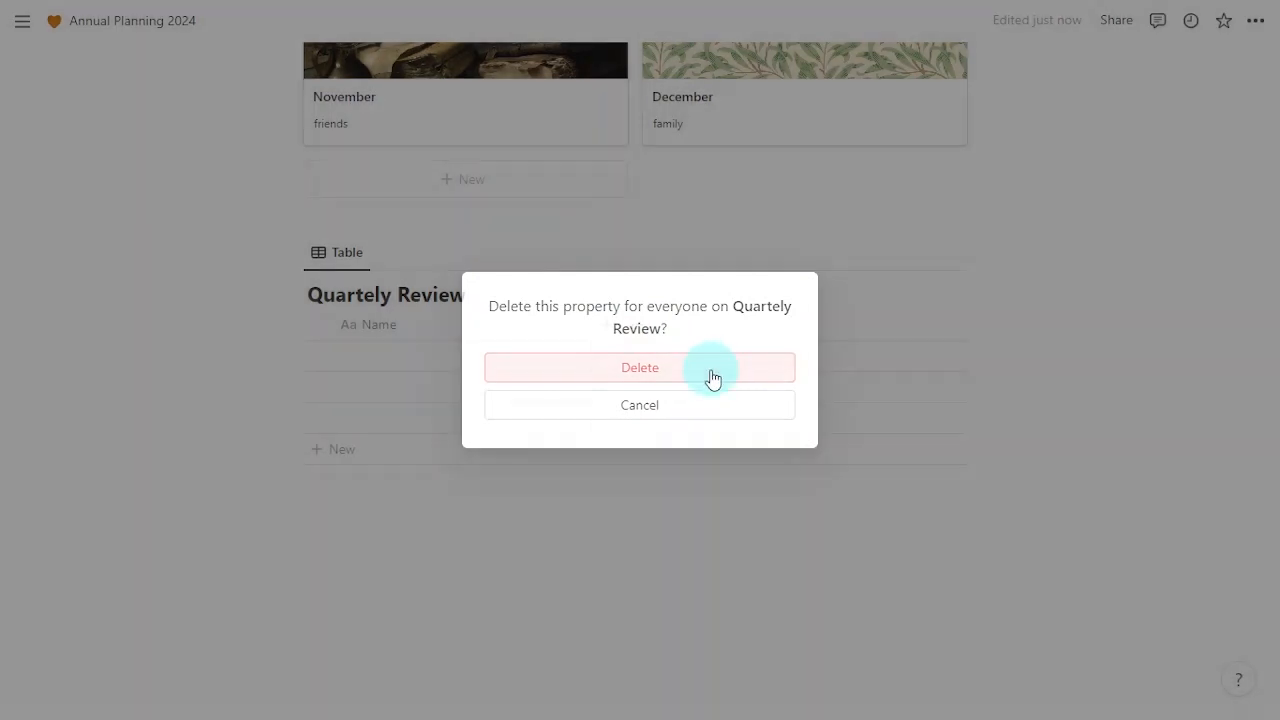
left_click(712, 378)
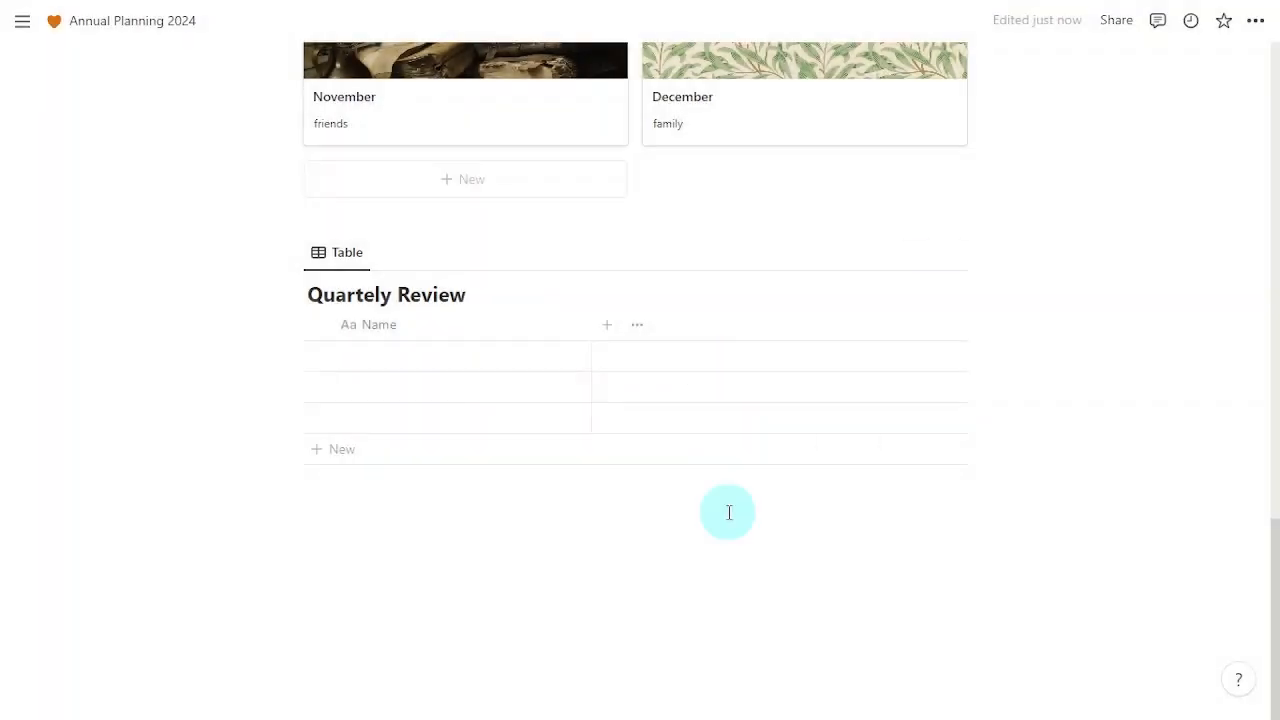
Step: Add a Date column to the Quartely Review table
left_click(613, 330)
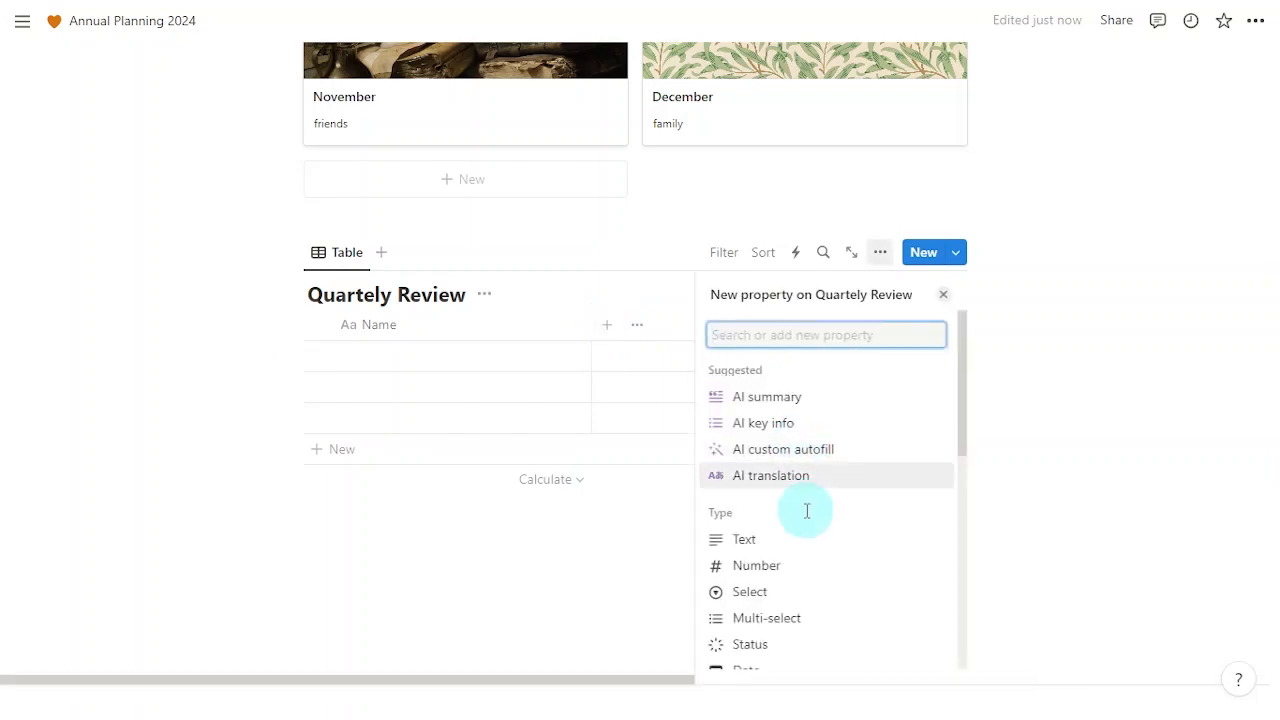
type("date")
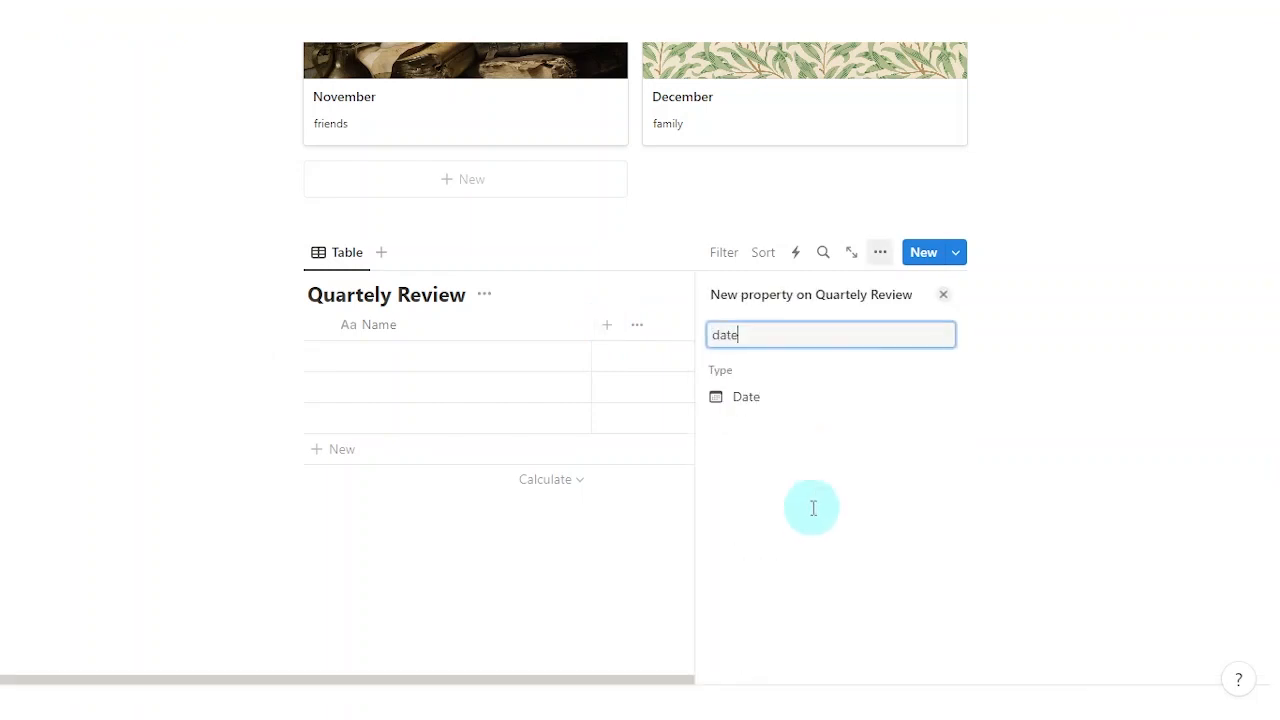
left_click(805, 398)
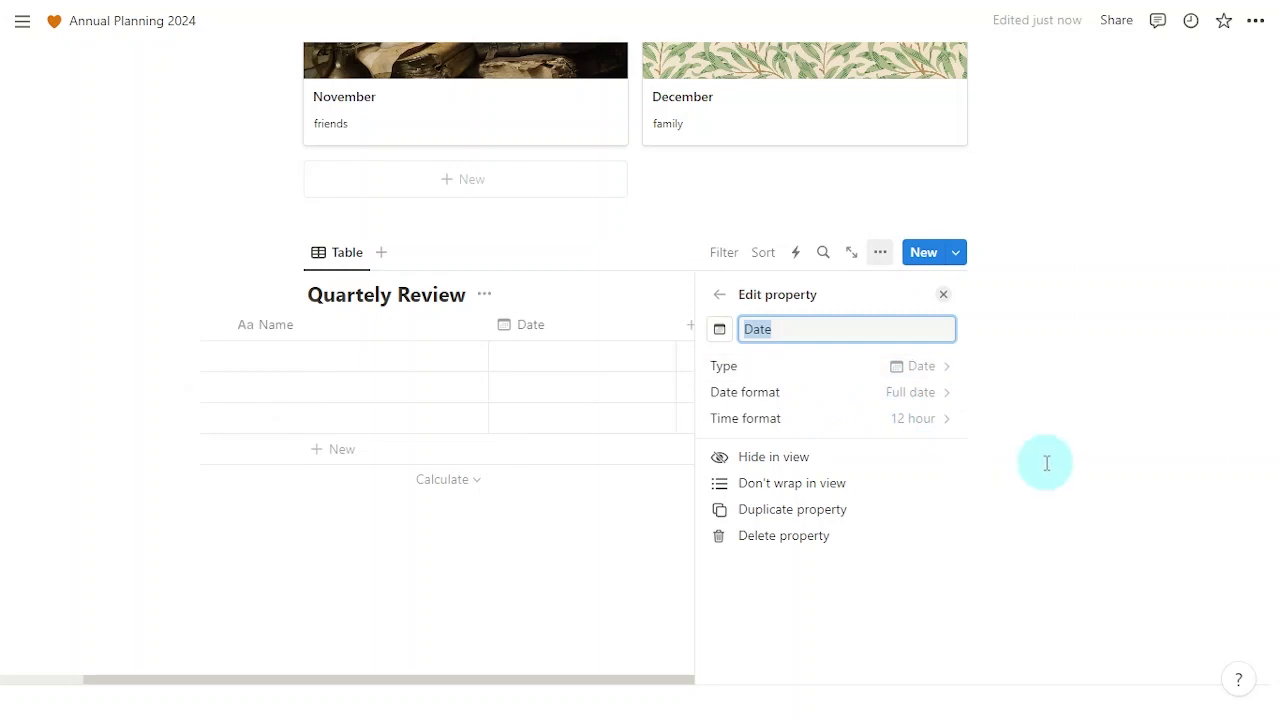
Step: Add a Select column named 'Review'
left_click(714, 297)
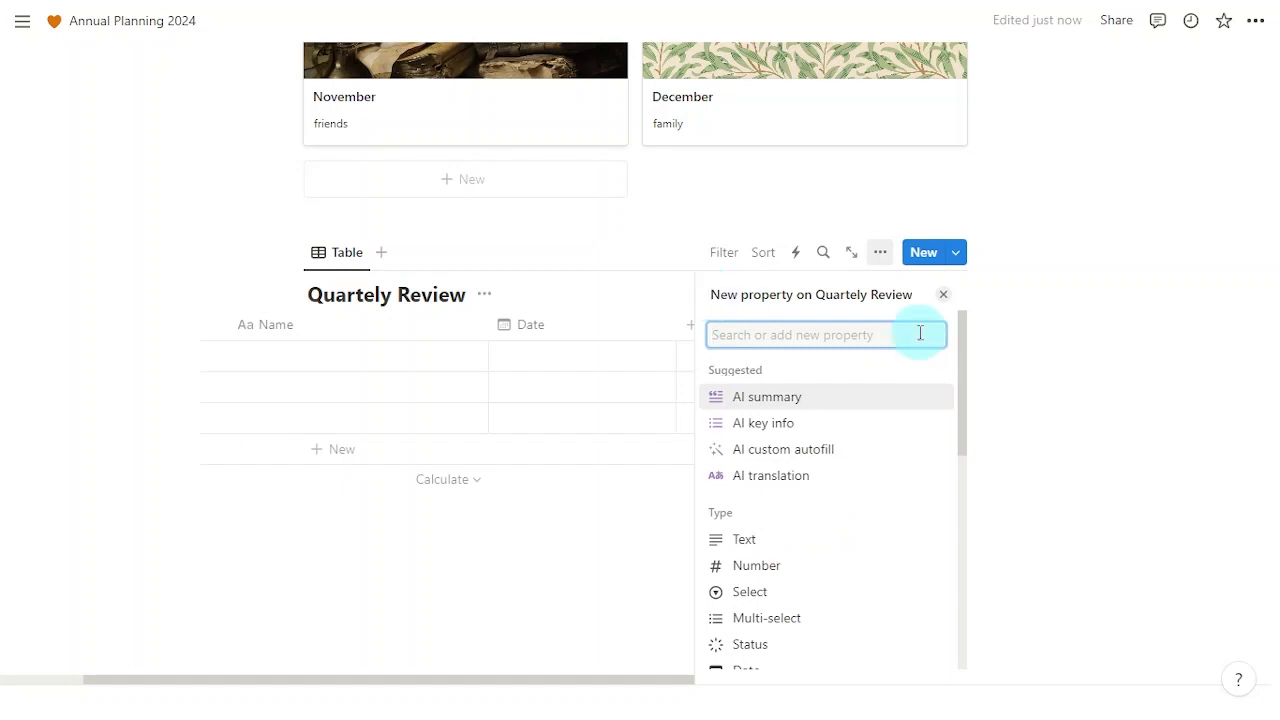
type("Review")
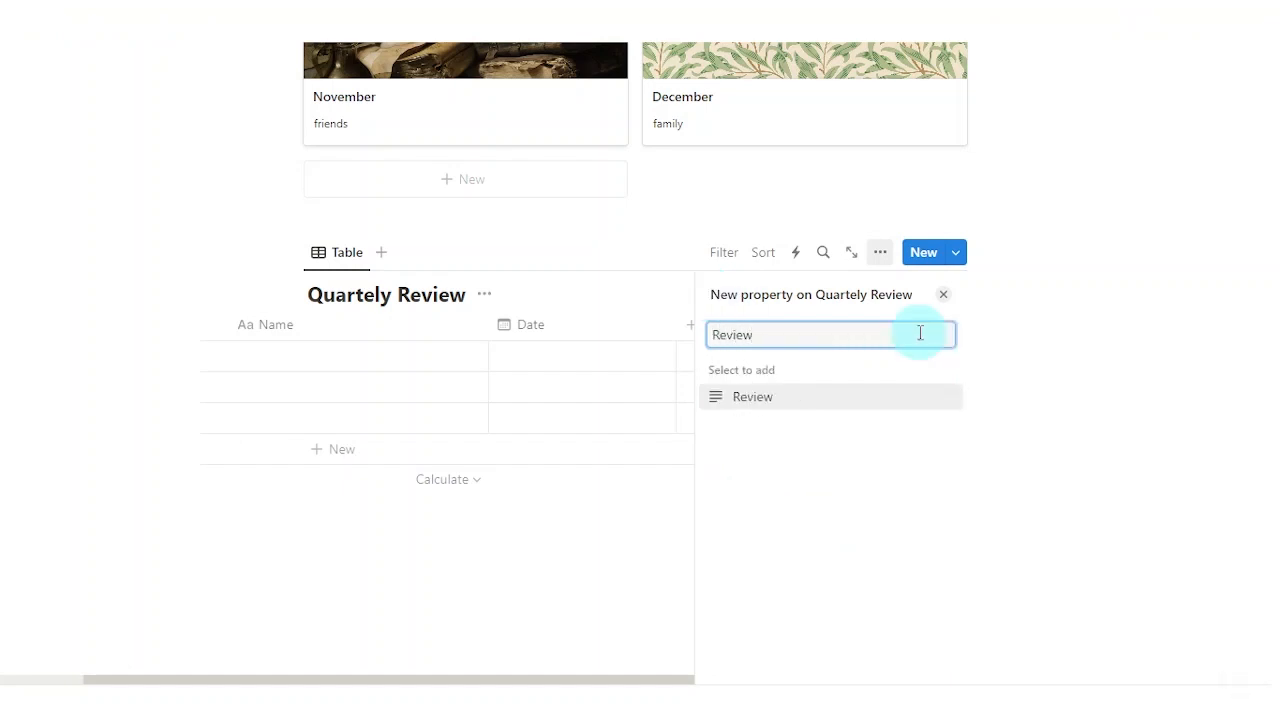
key("BackSpace")
key("BackSpace")
key("BackSpace")
type("se")
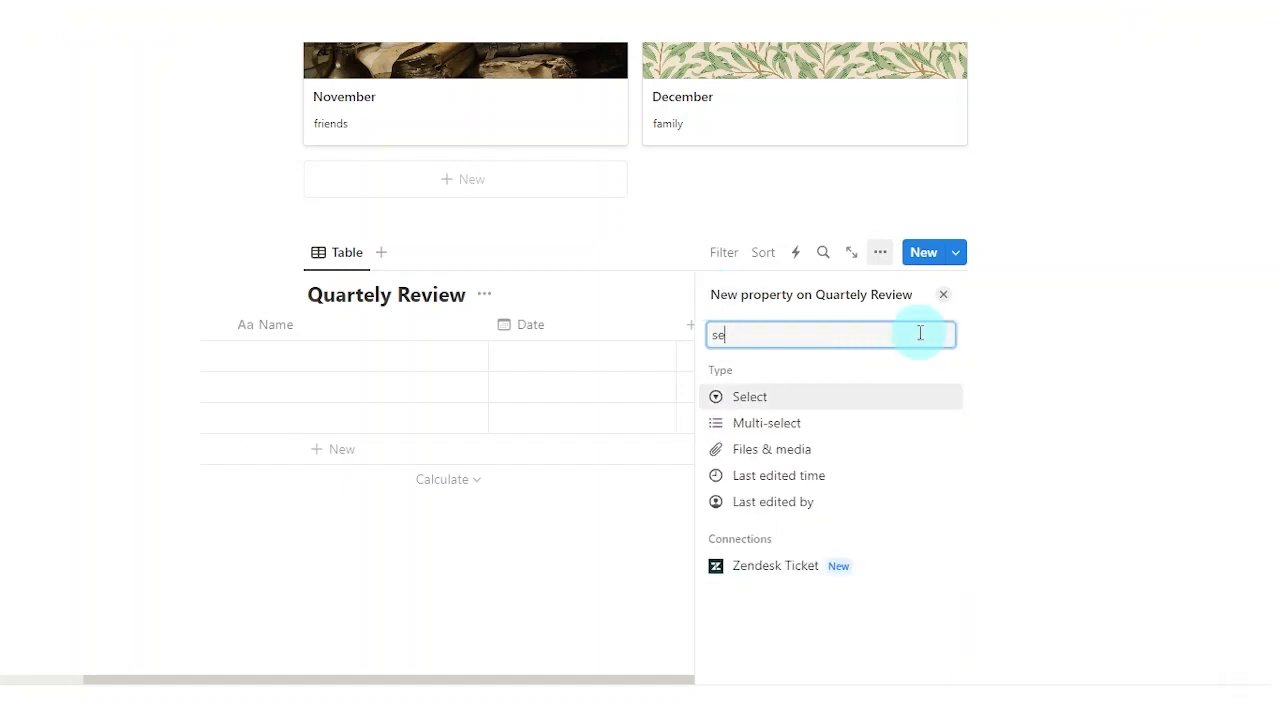
left_click(868, 397)
type("Revi")
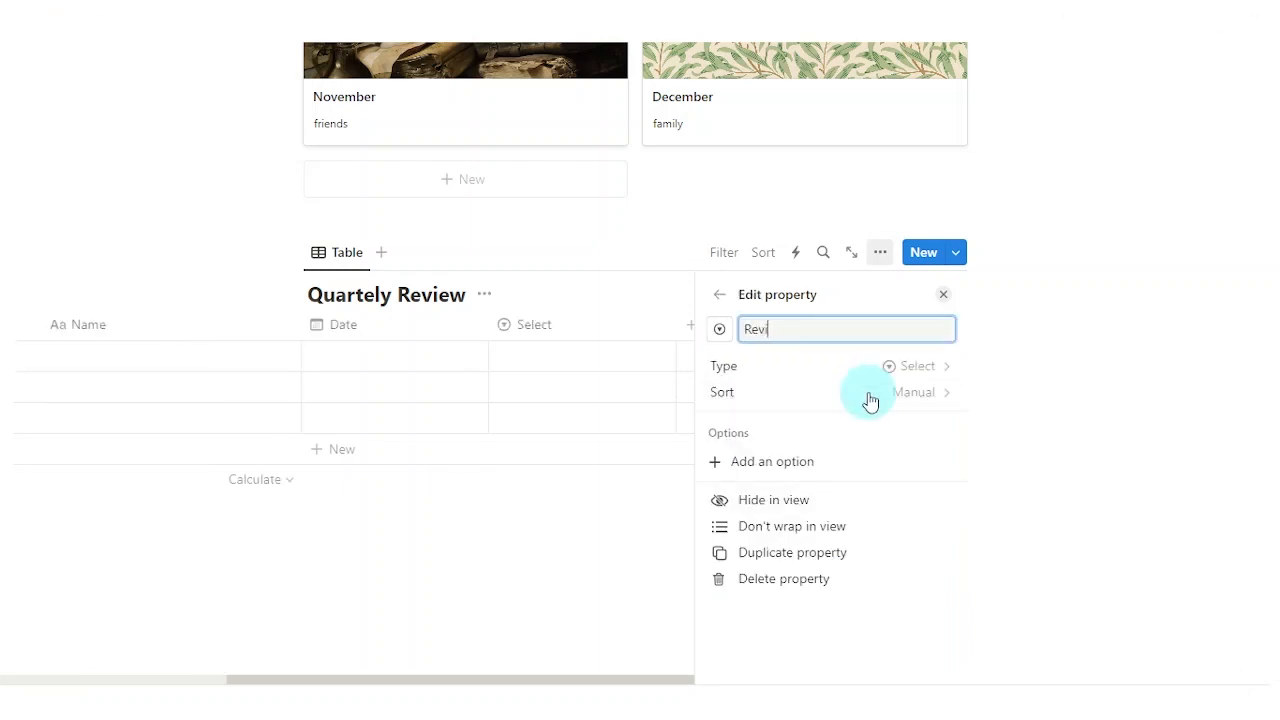
type("ew")
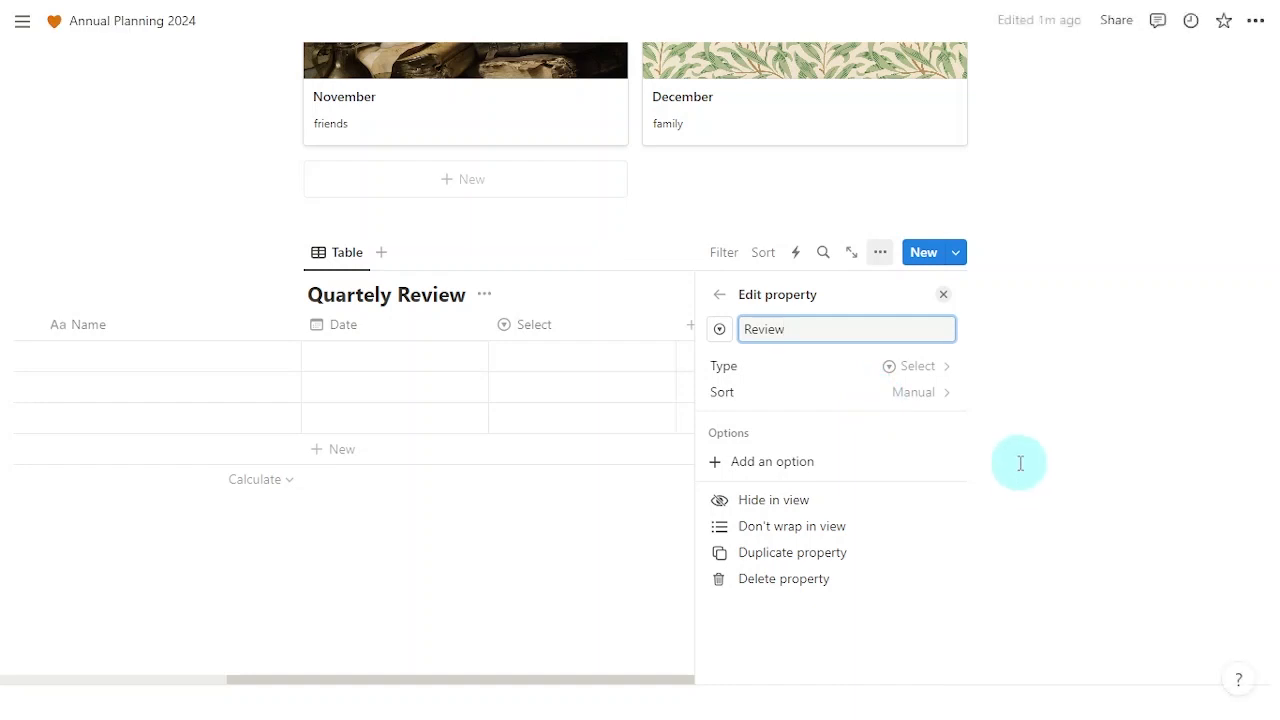
left_click(943, 294)
Step: Insert a star emoji on a new line below the table, then cut it
left_click(653, 570)
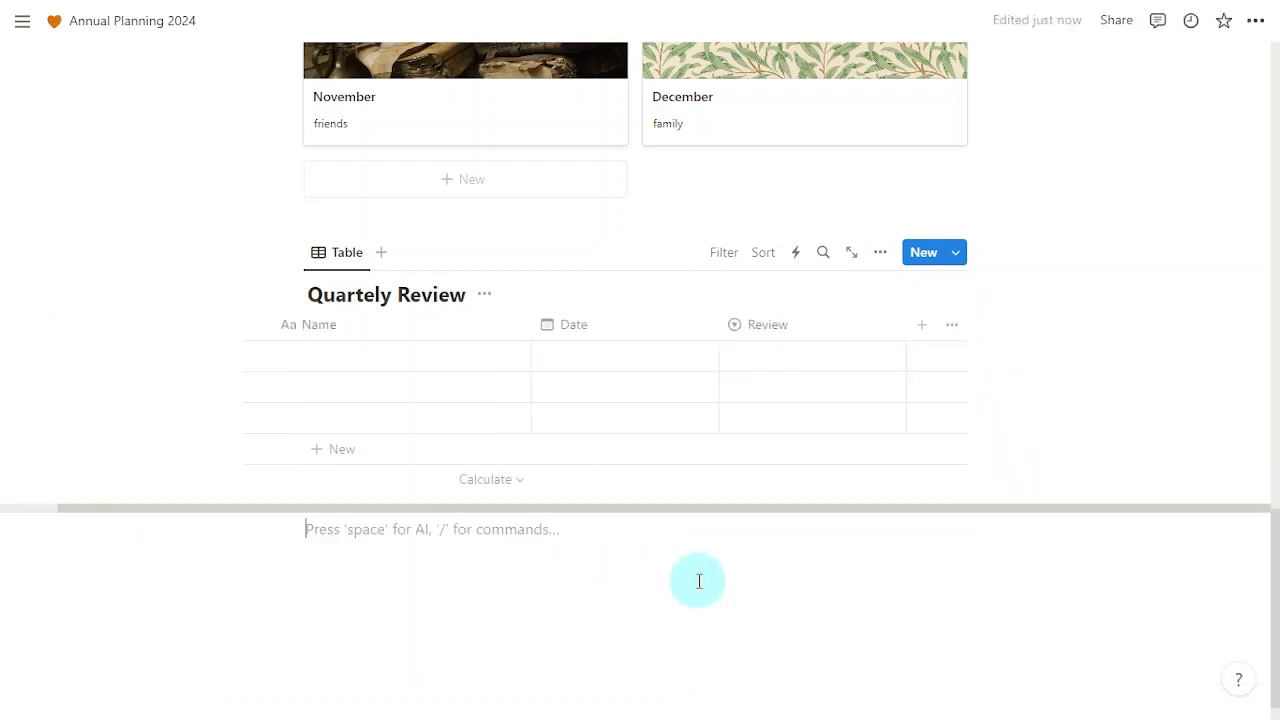
key("Return")
type(":star")
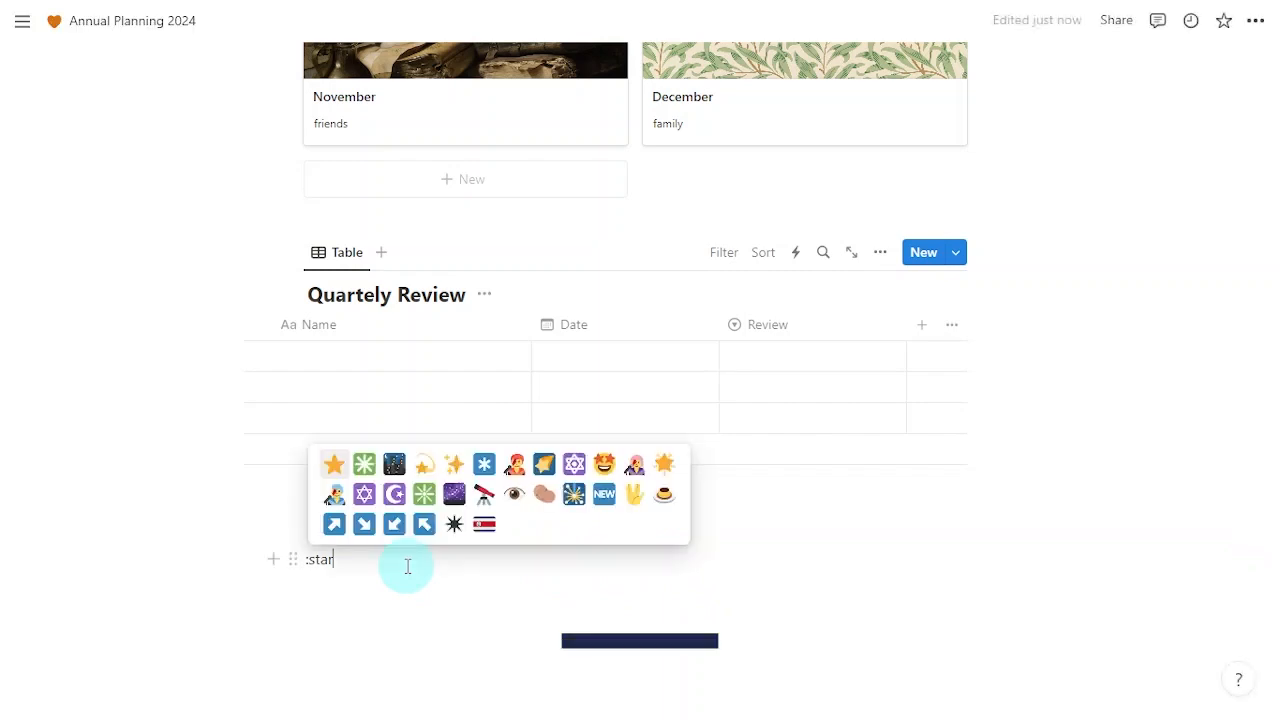
left_click(334, 463)
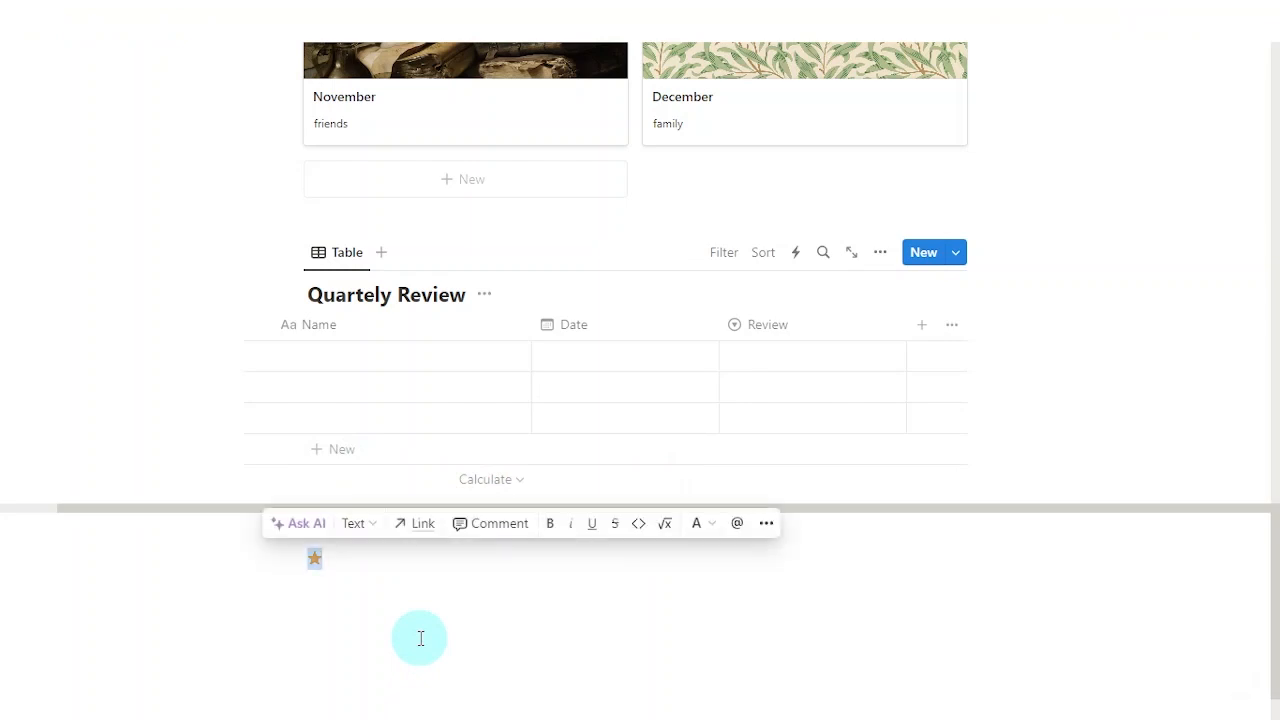
key("BackSpace")
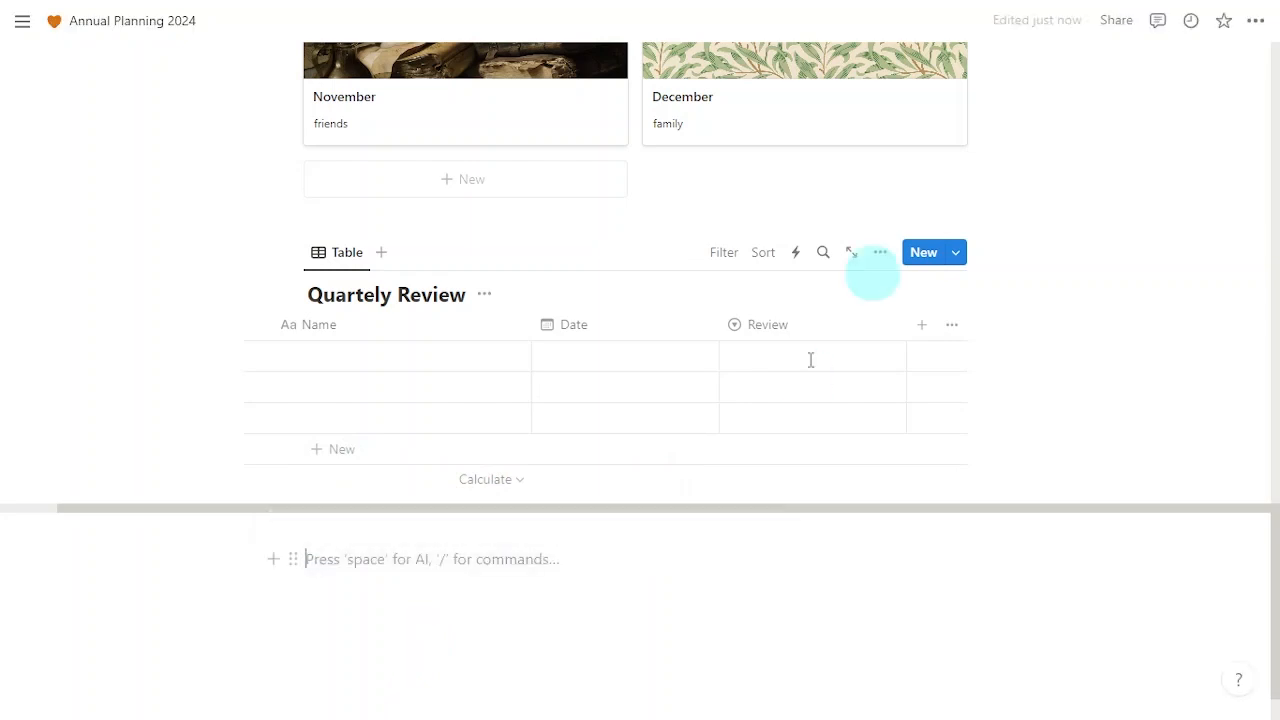
Step: Open the Review property's settings and add a one-star option
left_click(881, 254)
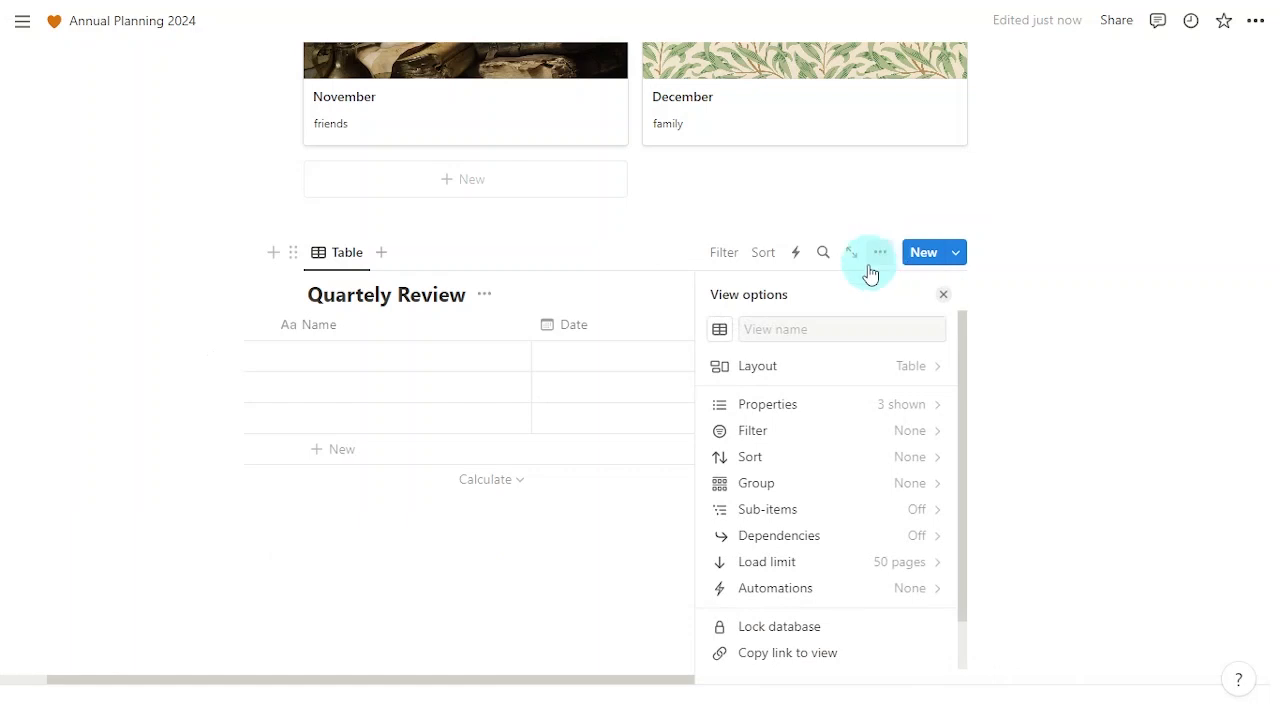
left_click(817, 405)
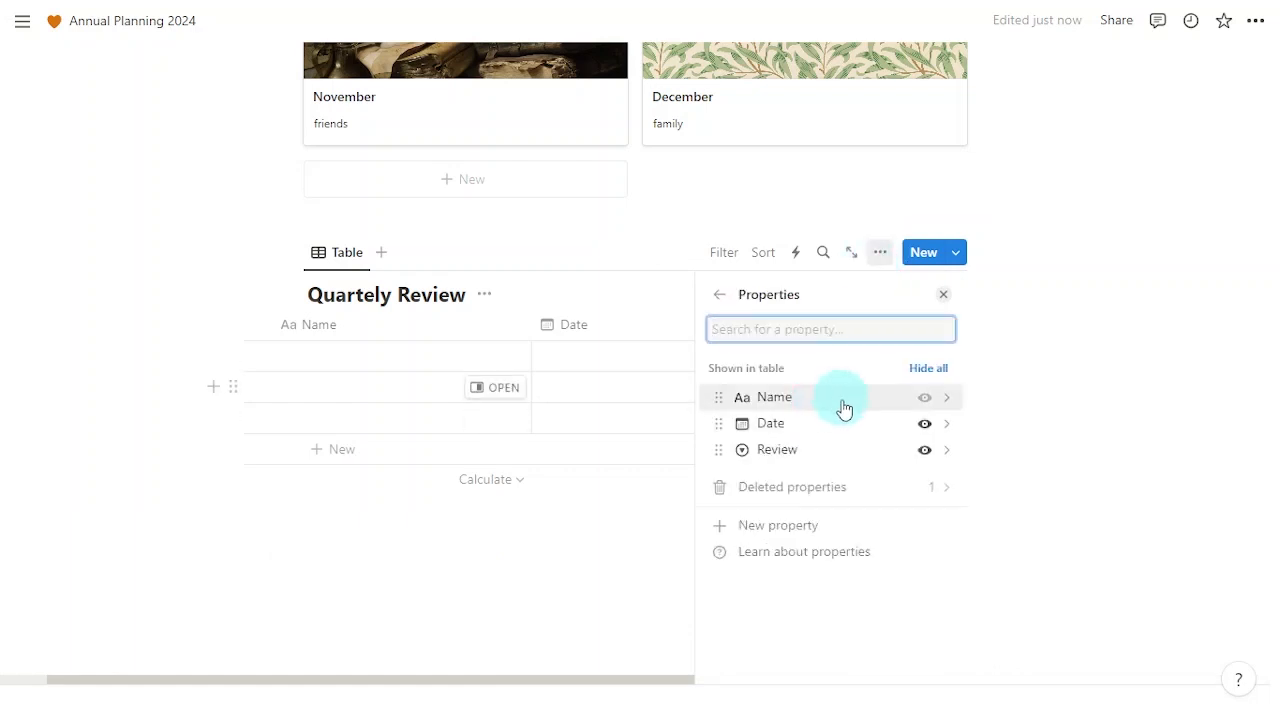
left_click(838, 450)
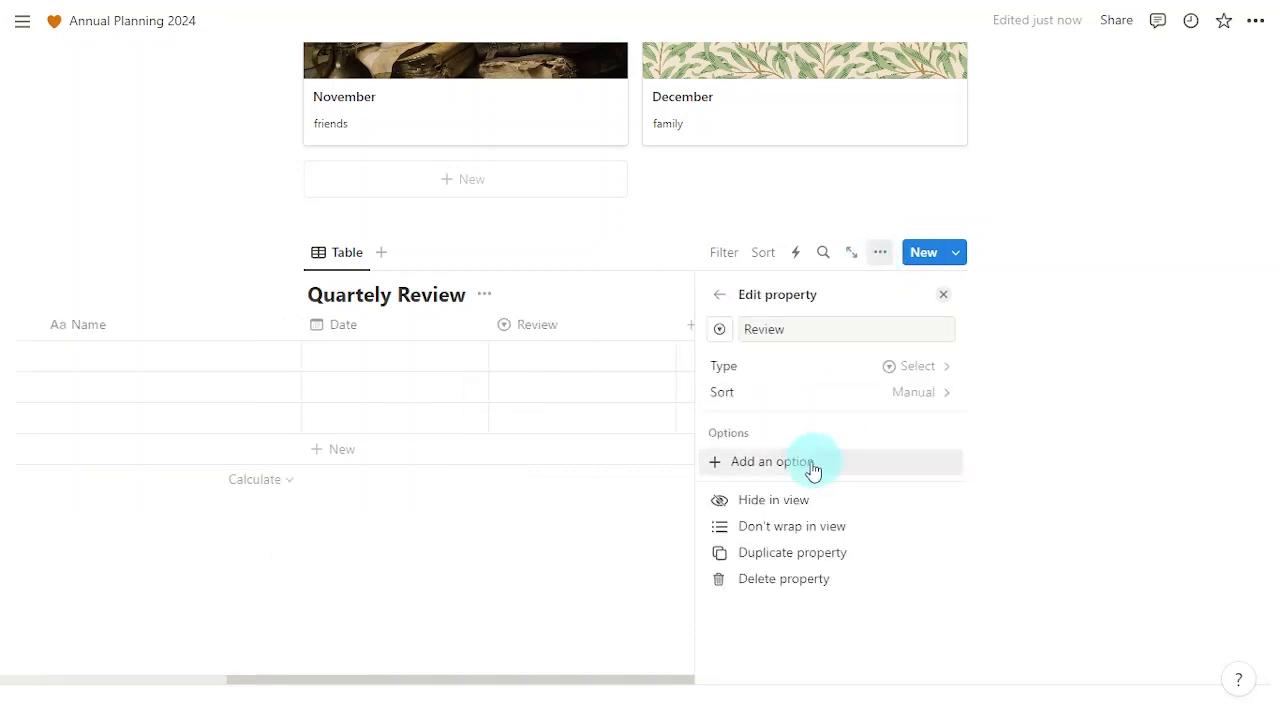
left_click(878, 466)
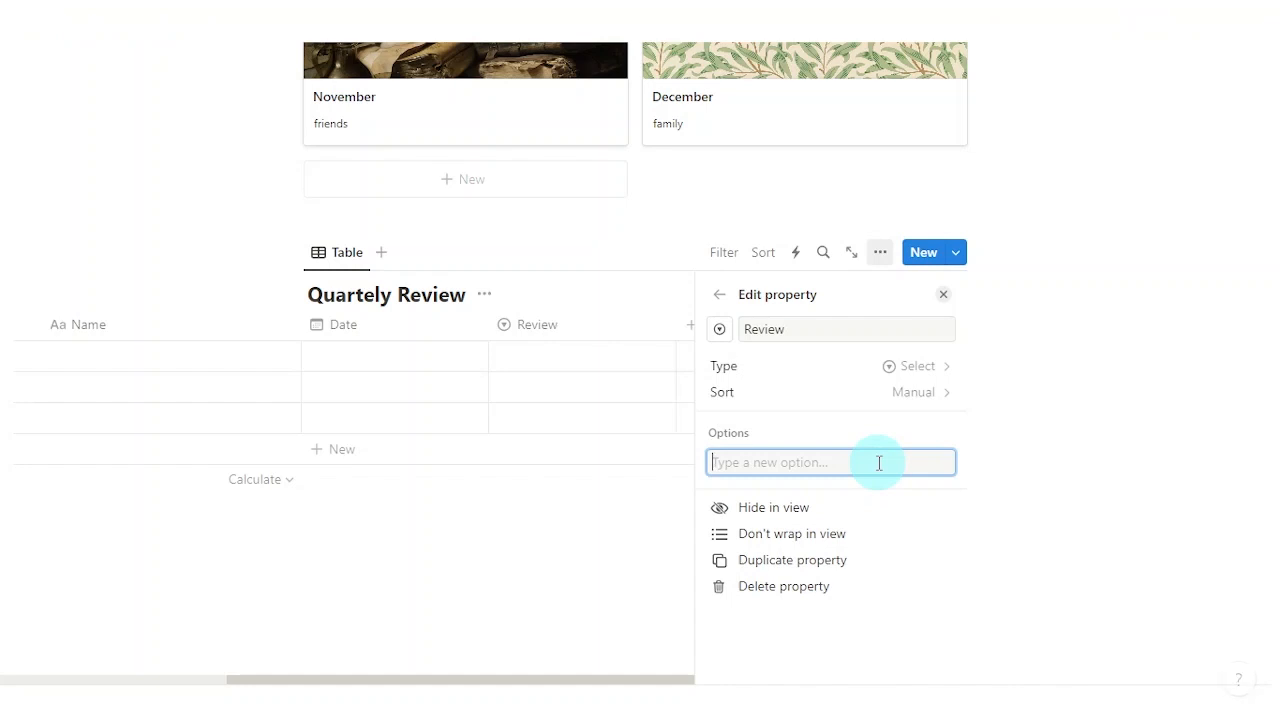
type("⭐")
key("Return")
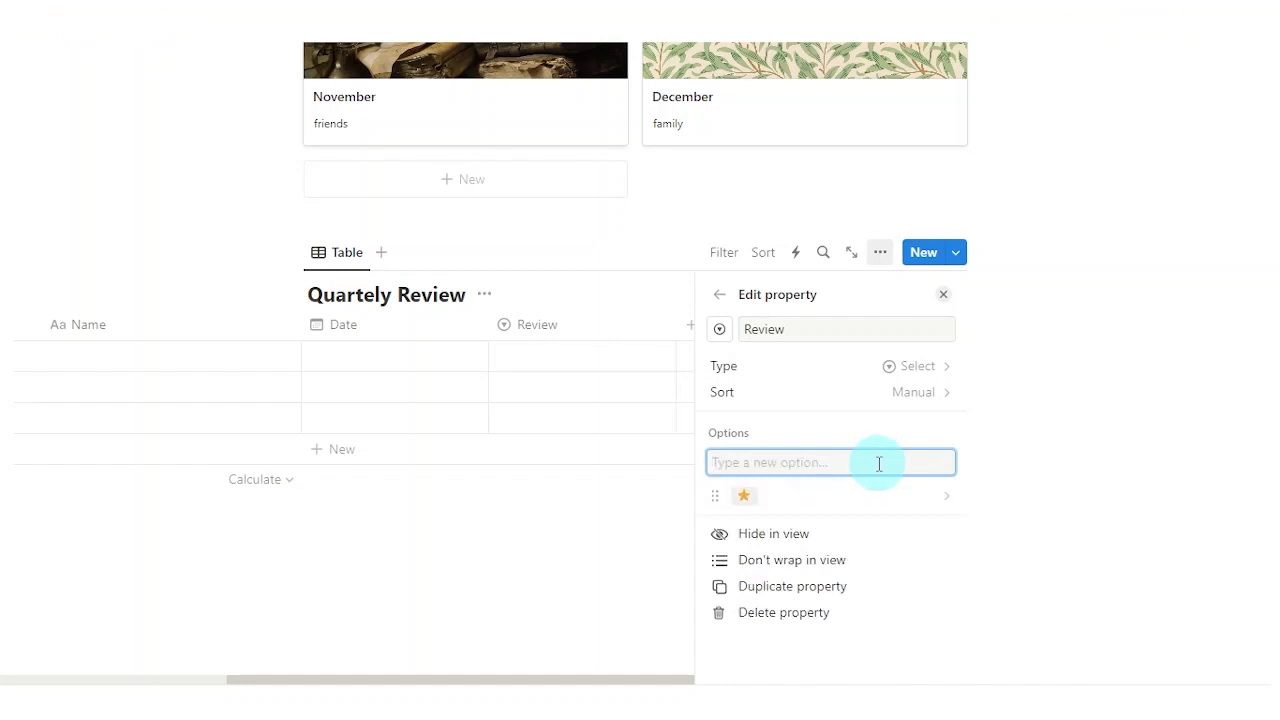
Step: Add the two-, three-, four- and five-star options to Review
type("⭐")
key("Return")
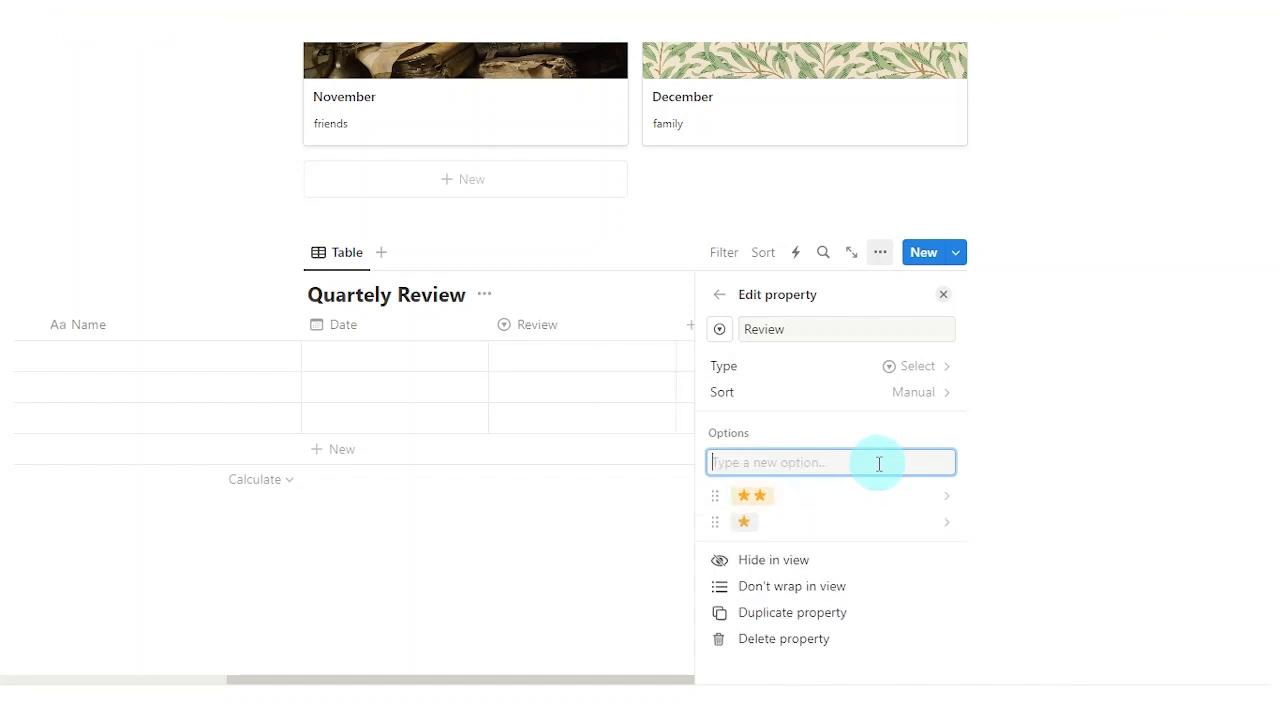
type("⭐")
key("Return")
key("ctrl+v")
key("ctrl+v")
key("ctrl+v")
type("⭐")
key("Return")
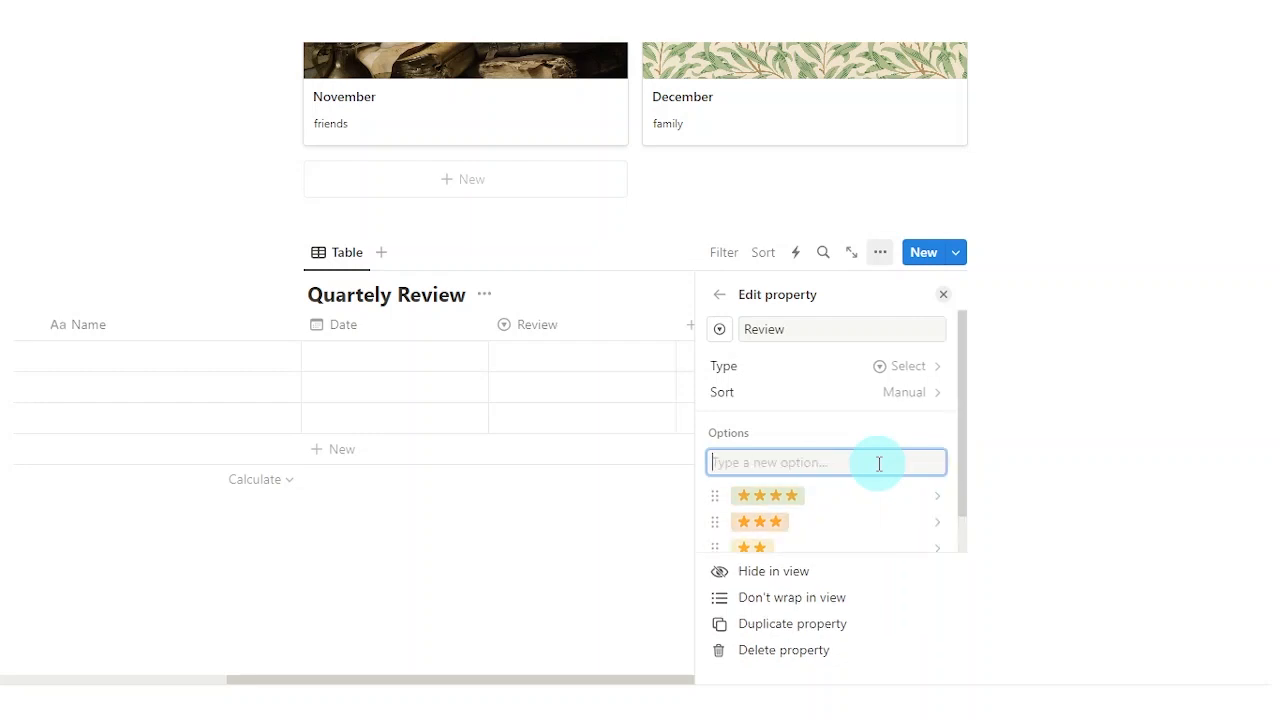
key("ctrl+v")
key("ctrl+v")
key("ctrl+v")
key("ctrl+v")
key("Return")
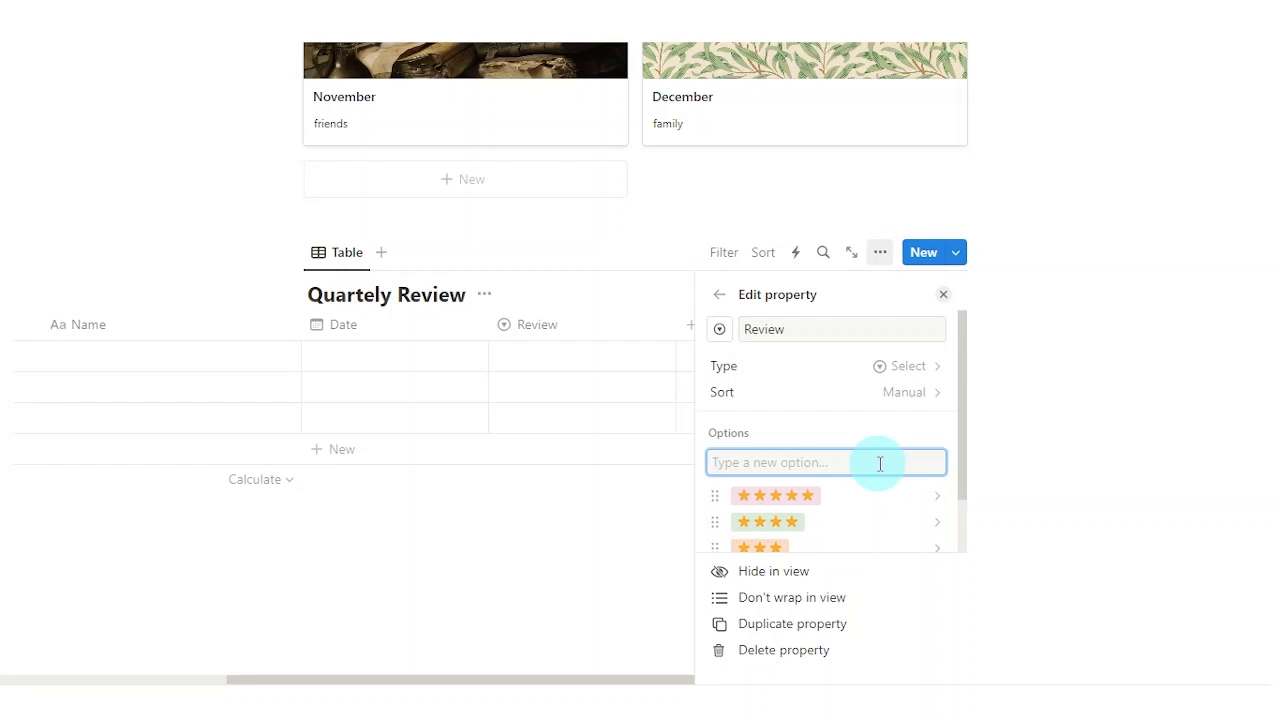
left_click(943, 296)
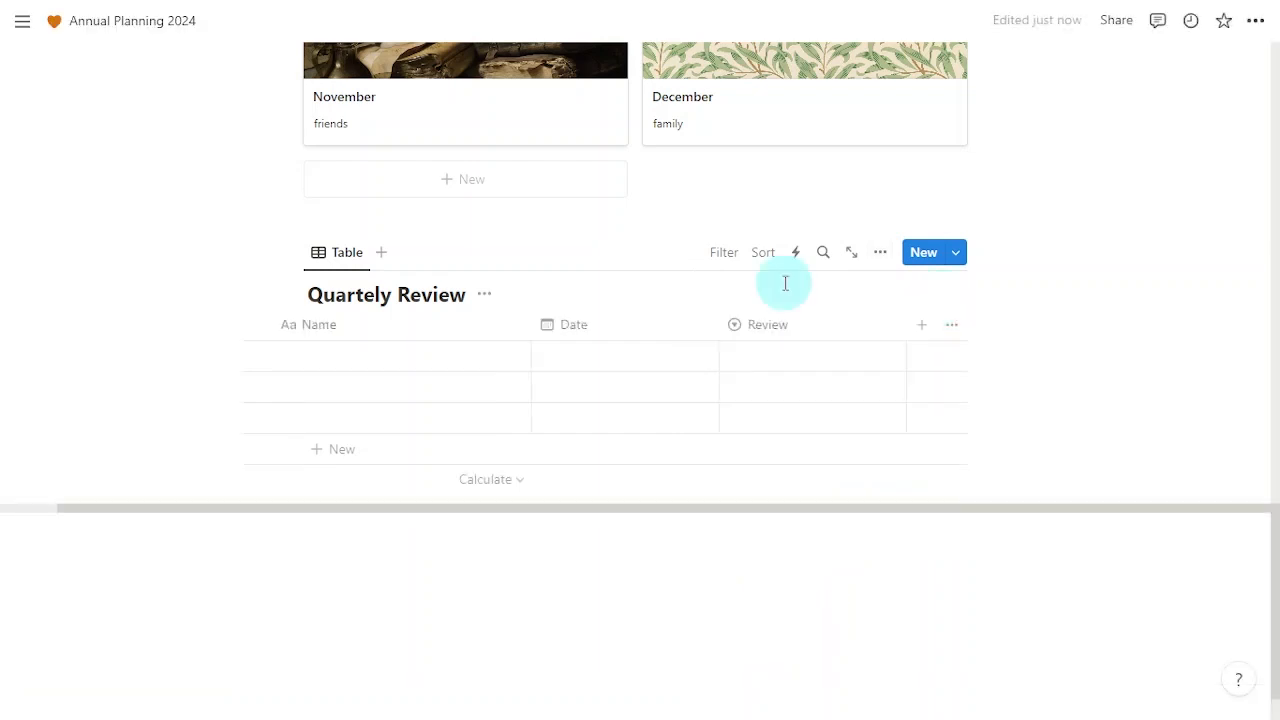
Step: Add a Relation column to Annual Planner, also shown on the Annual Planner database
left_click(922, 330)
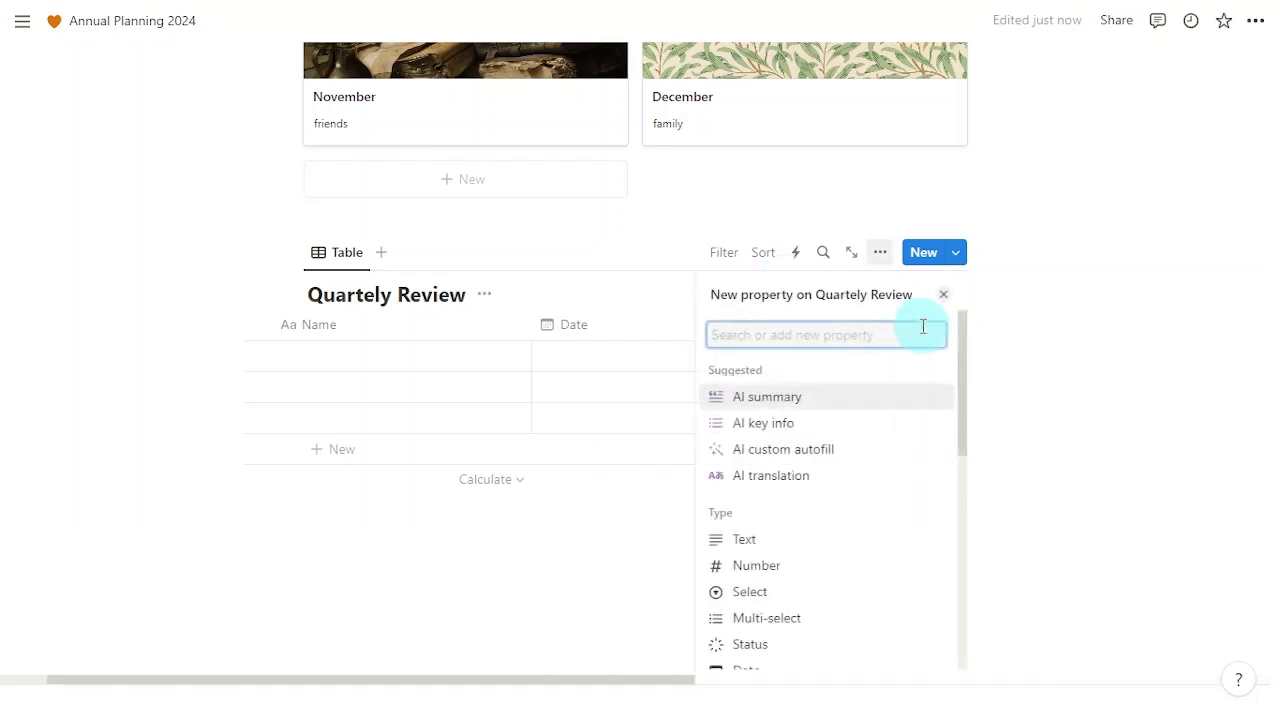
type("rela")
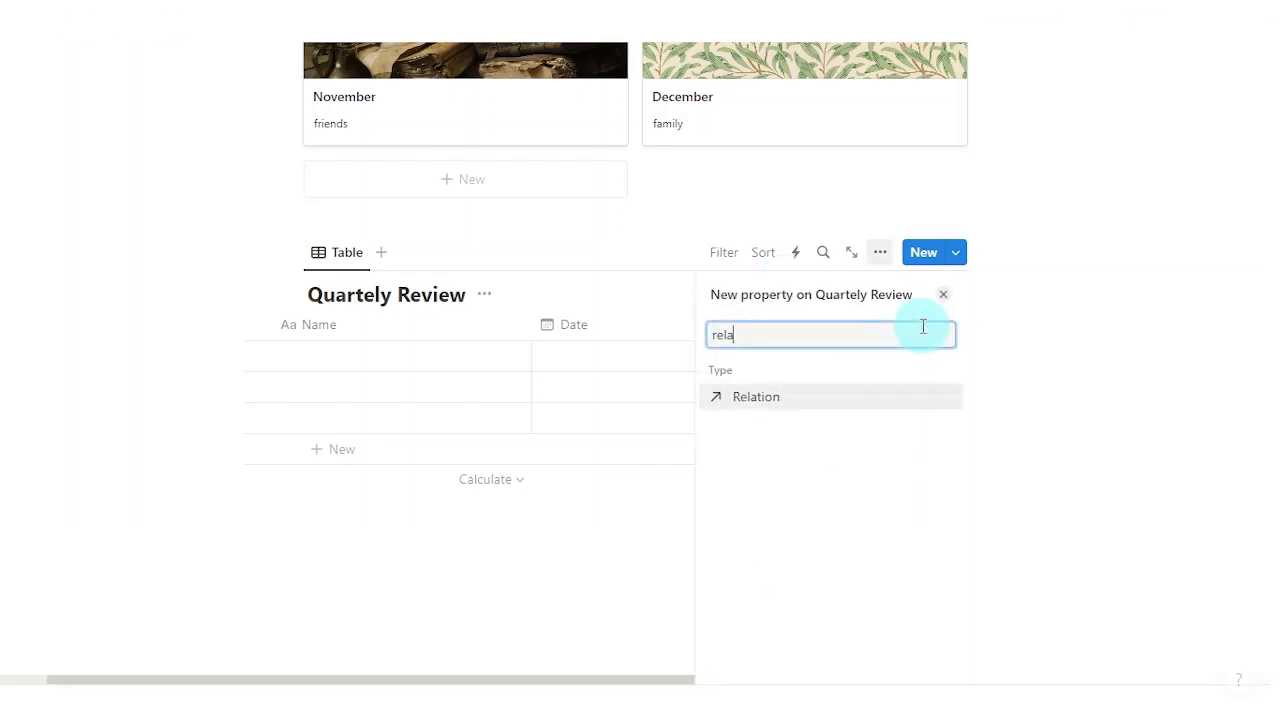
left_click(857, 400)
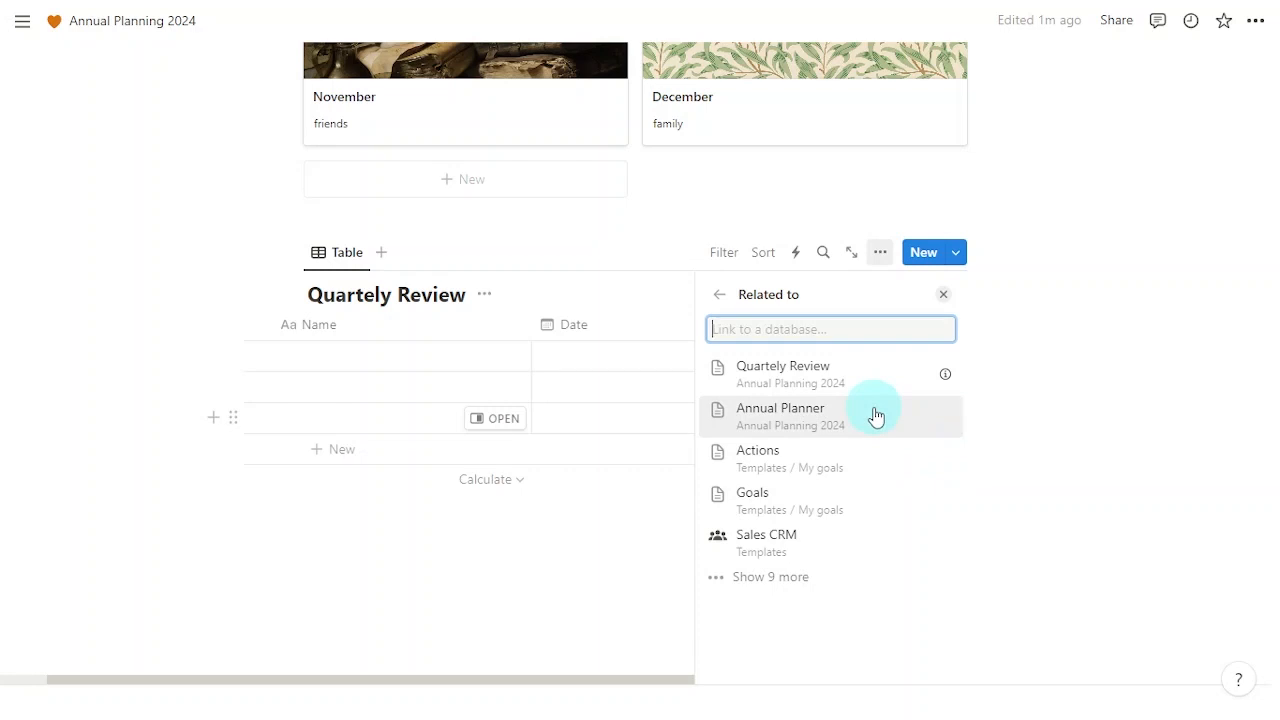
left_click(876, 416)
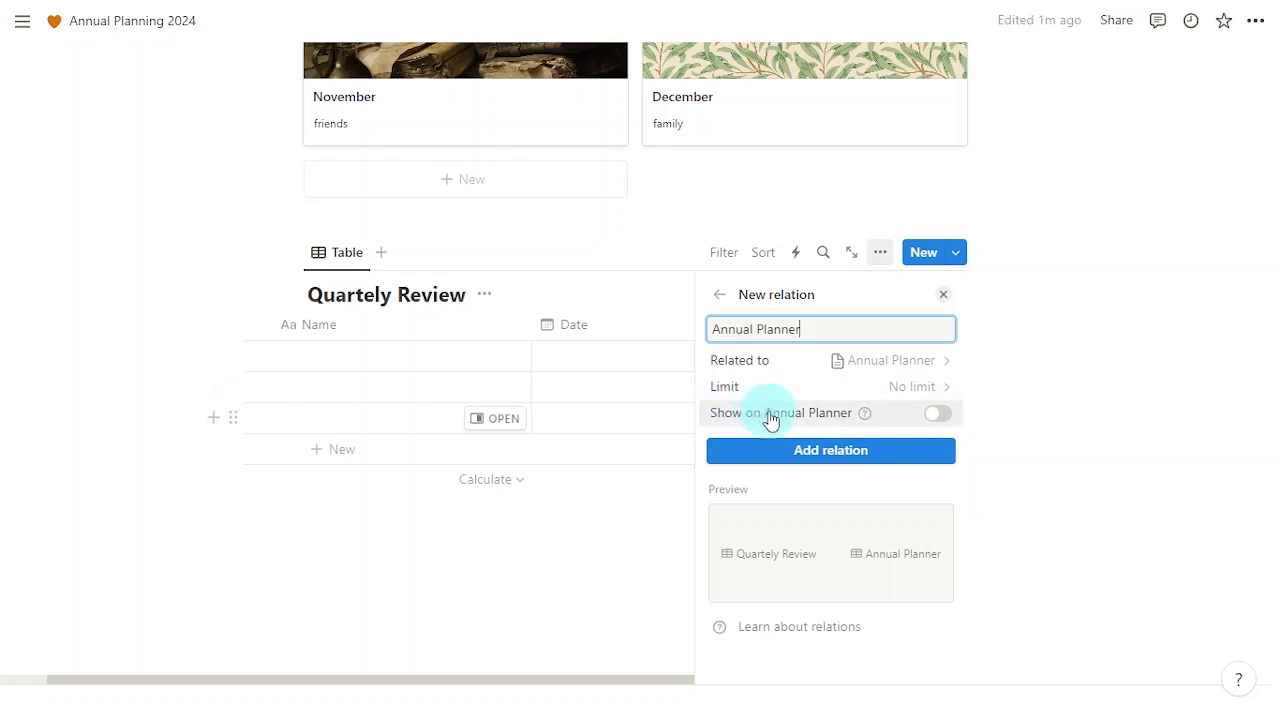
left_click(938, 415)
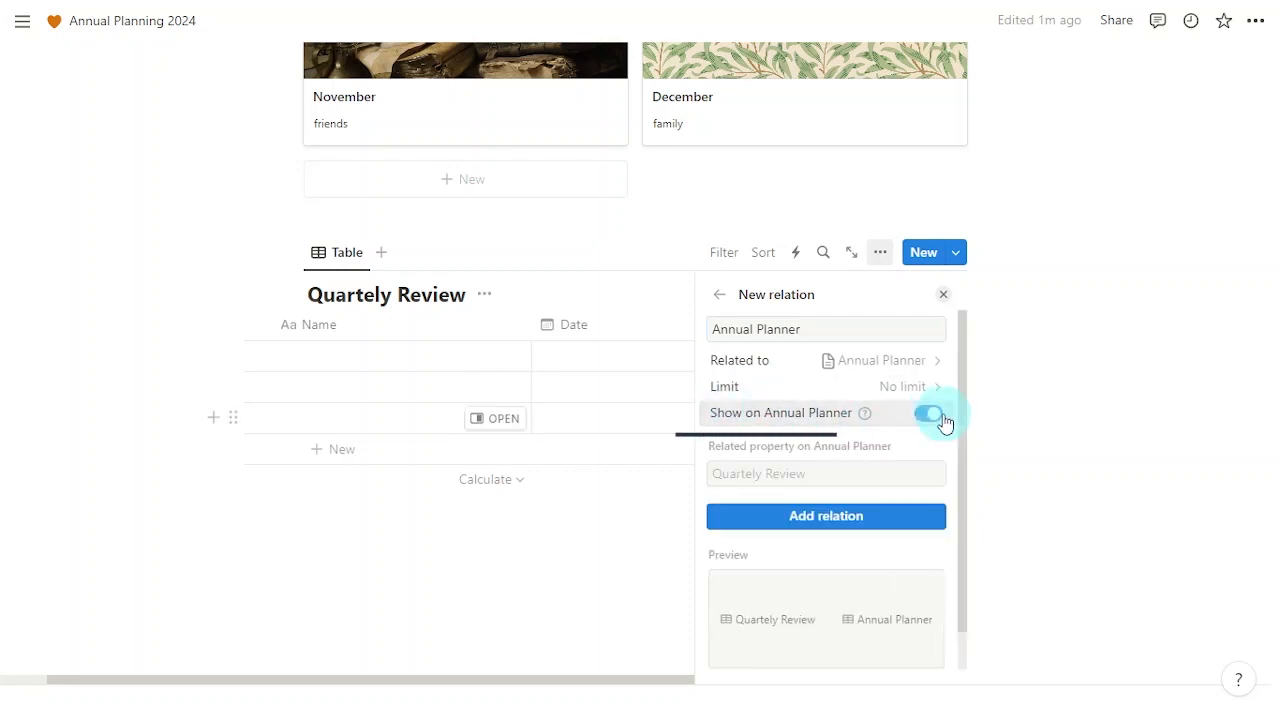
left_click(911, 518)
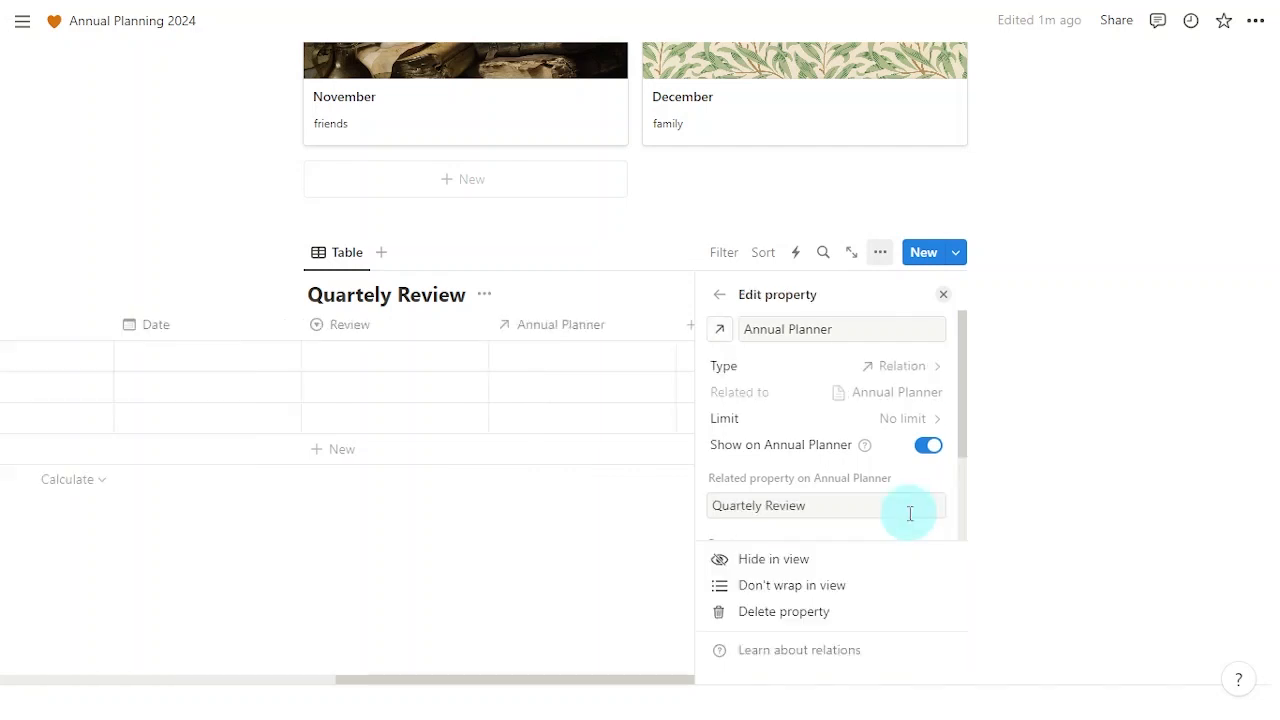
left_click(943, 294)
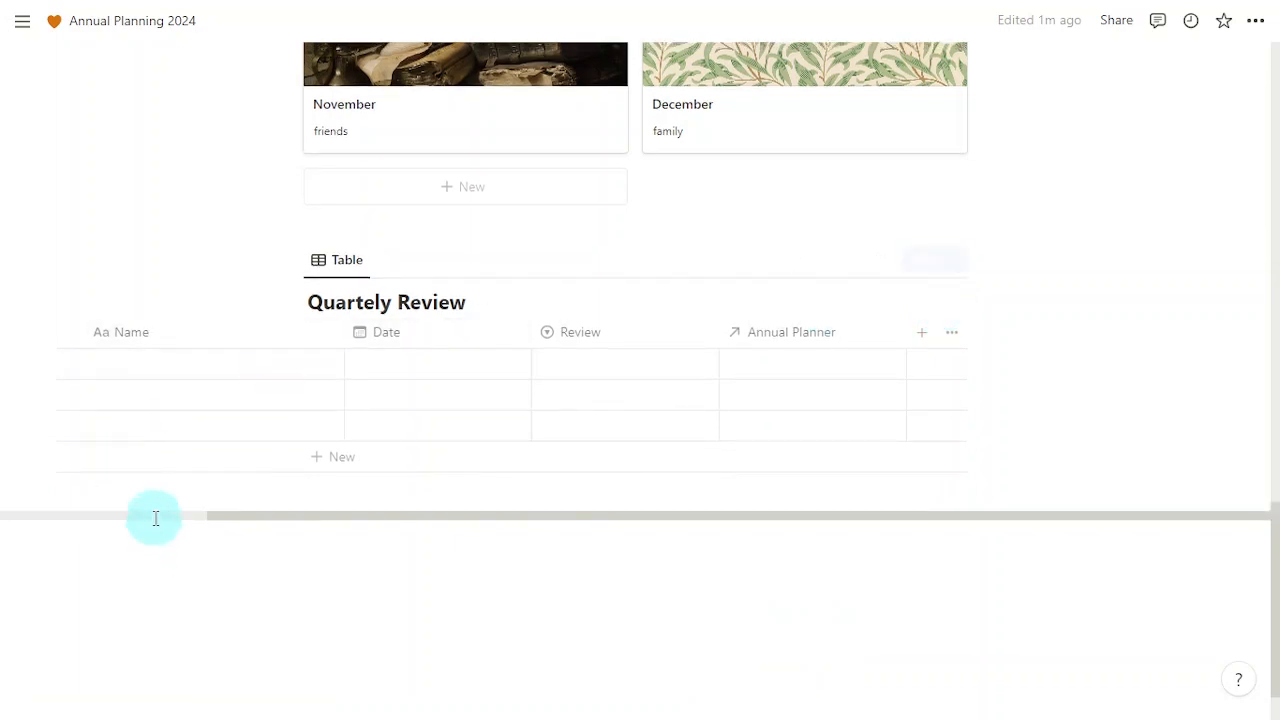
scroll(155, 518, "left", 5)
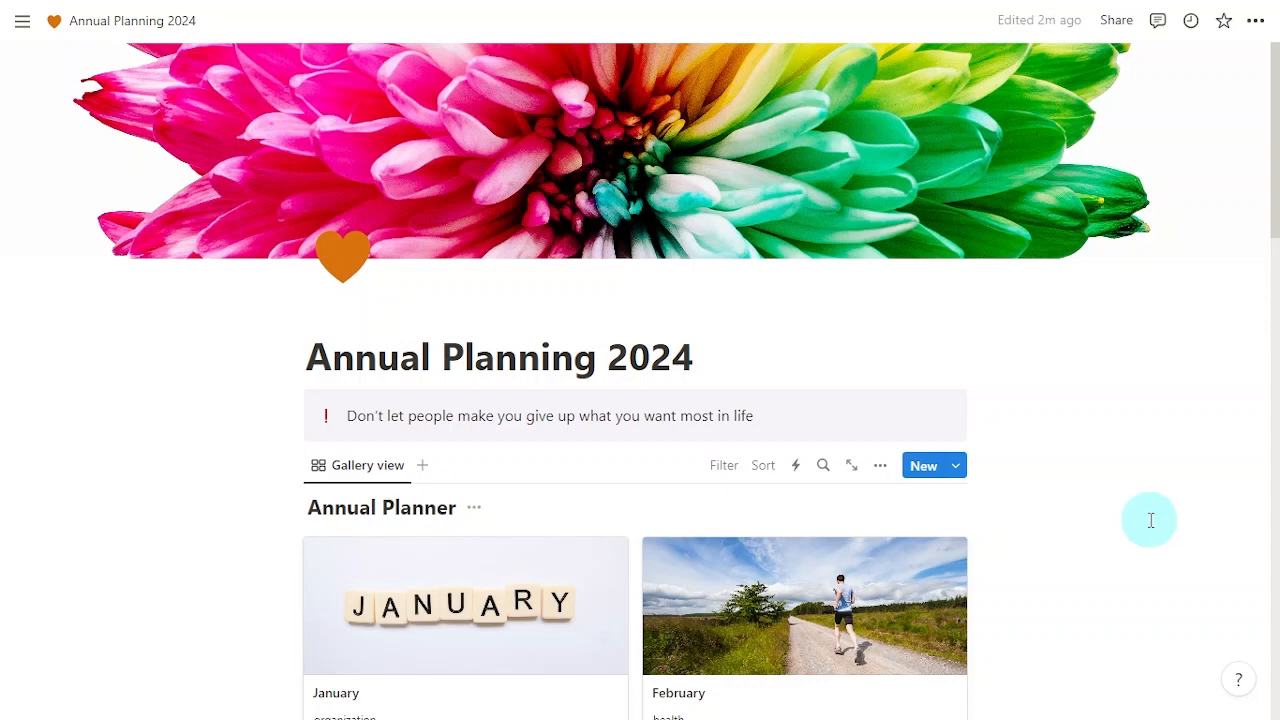
scroll(1150, 520, "down", 5)
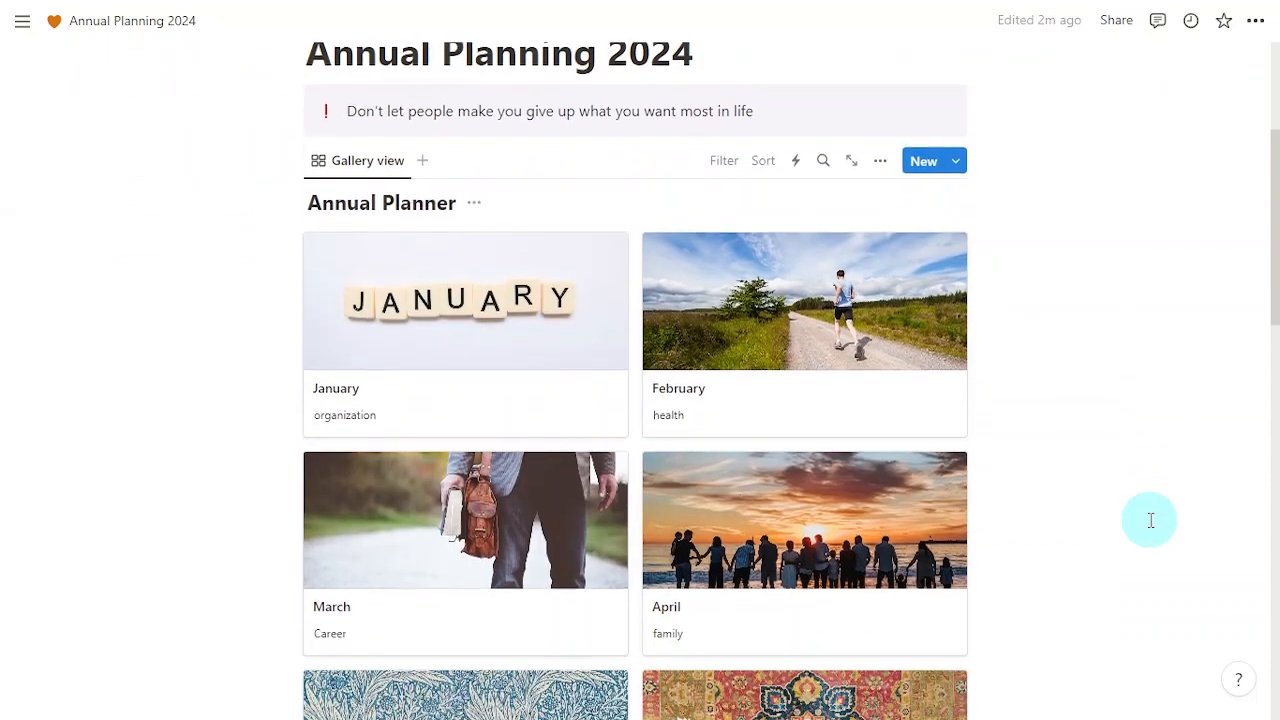
scroll(1150, 520, "down", 6)
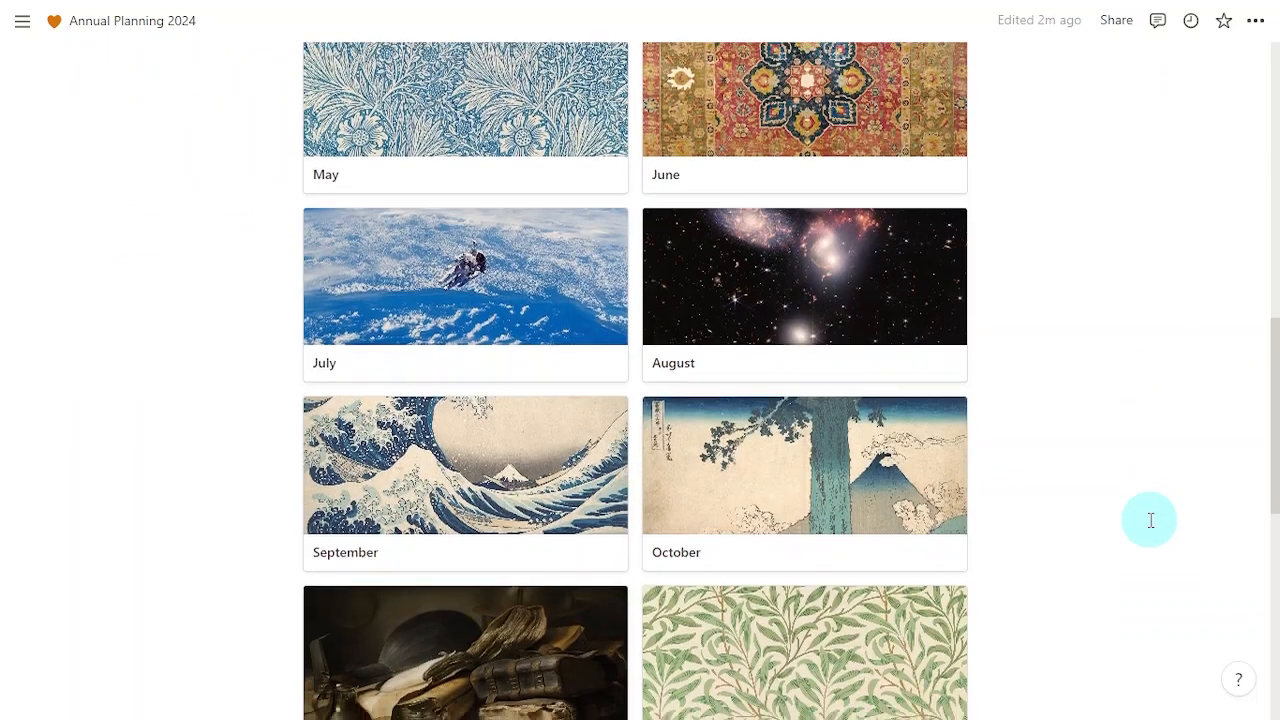
scroll(1150, 520, "down", 5)
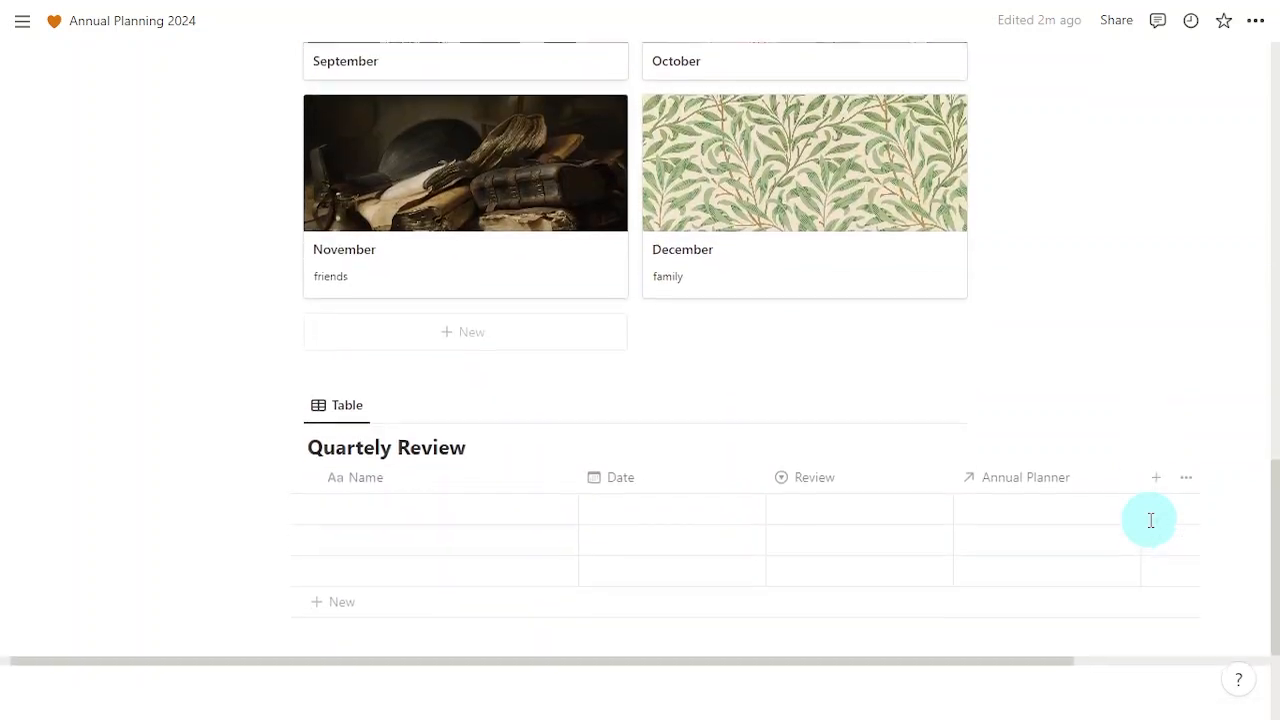
scroll(1151, 520, "down", 3)
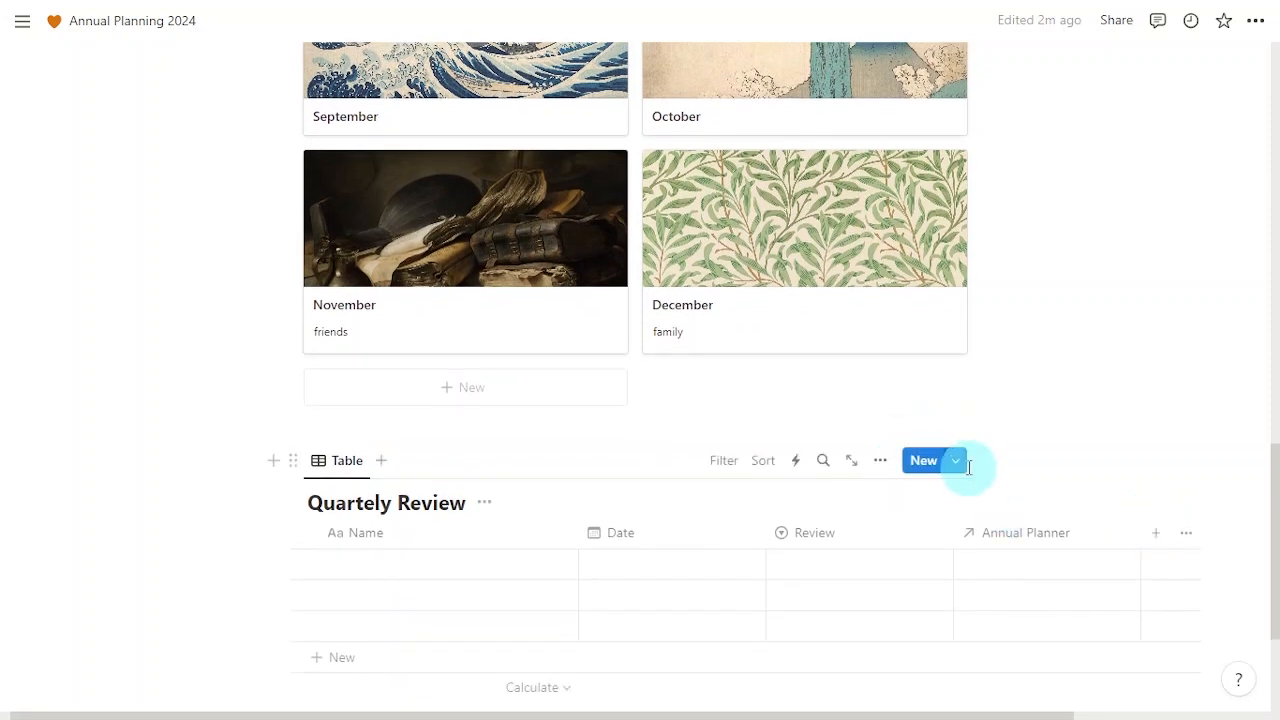
Step: Create a new Quartely Review template named 'Review template'
left_click(956, 461)
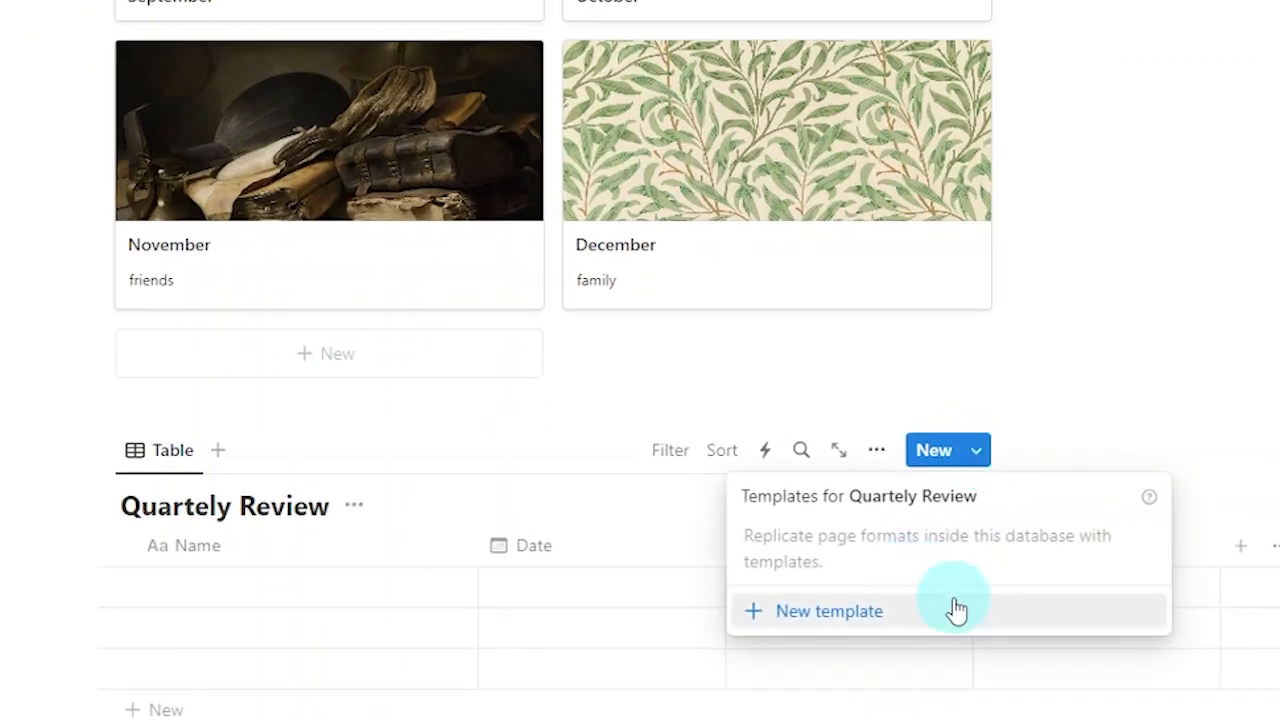
left_click(938, 585)
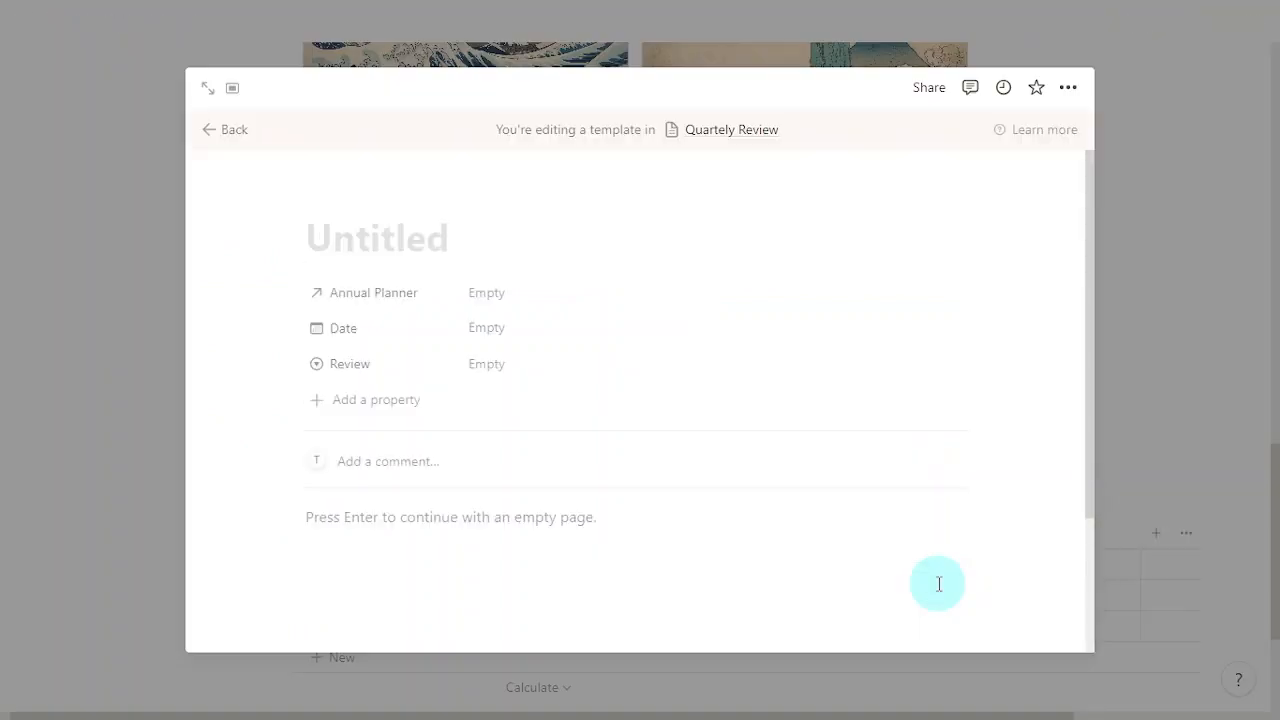
type("Review ")
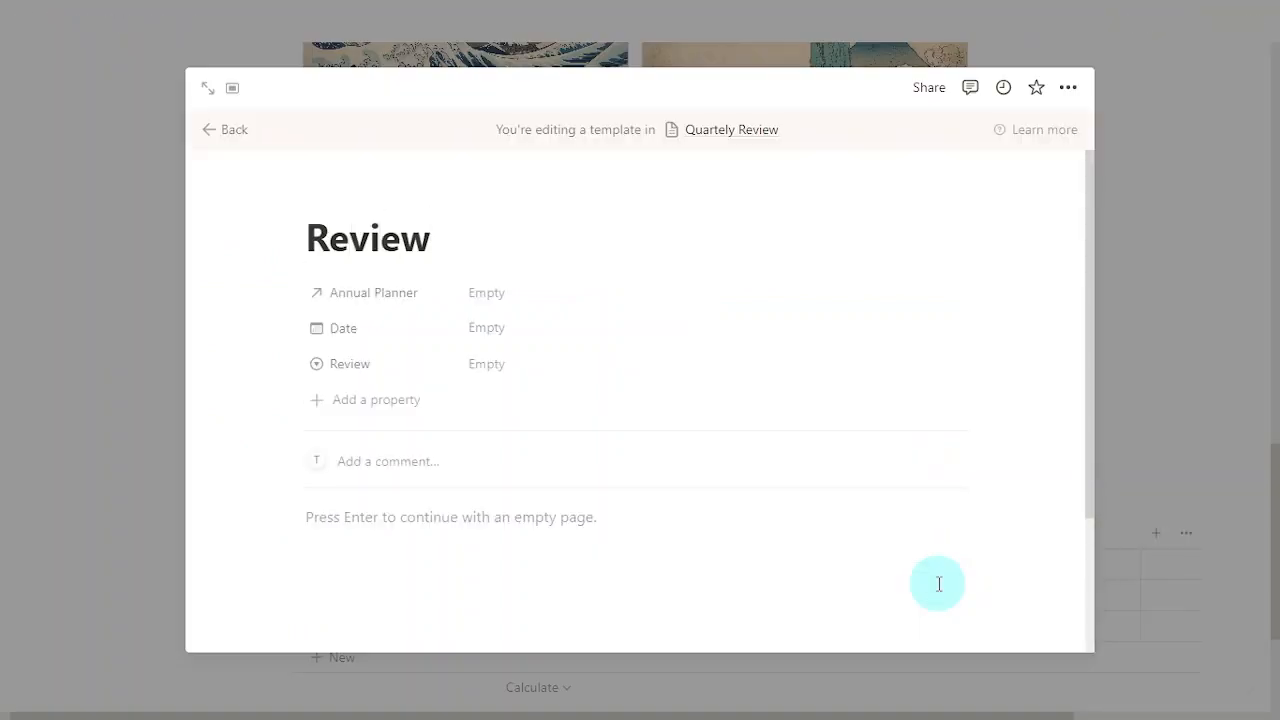
type("template")
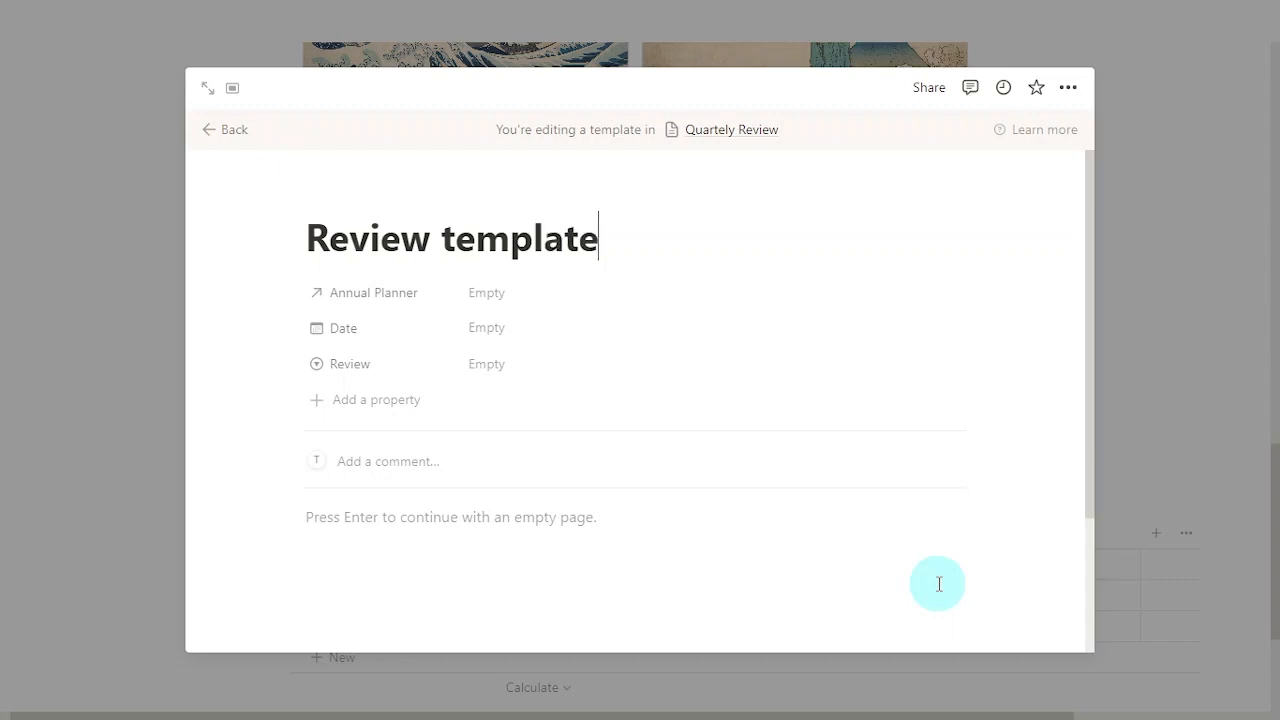
Step: Add a Heading 2 'Positive Points' to the template body, with an empty line below
left_click(609, 532)
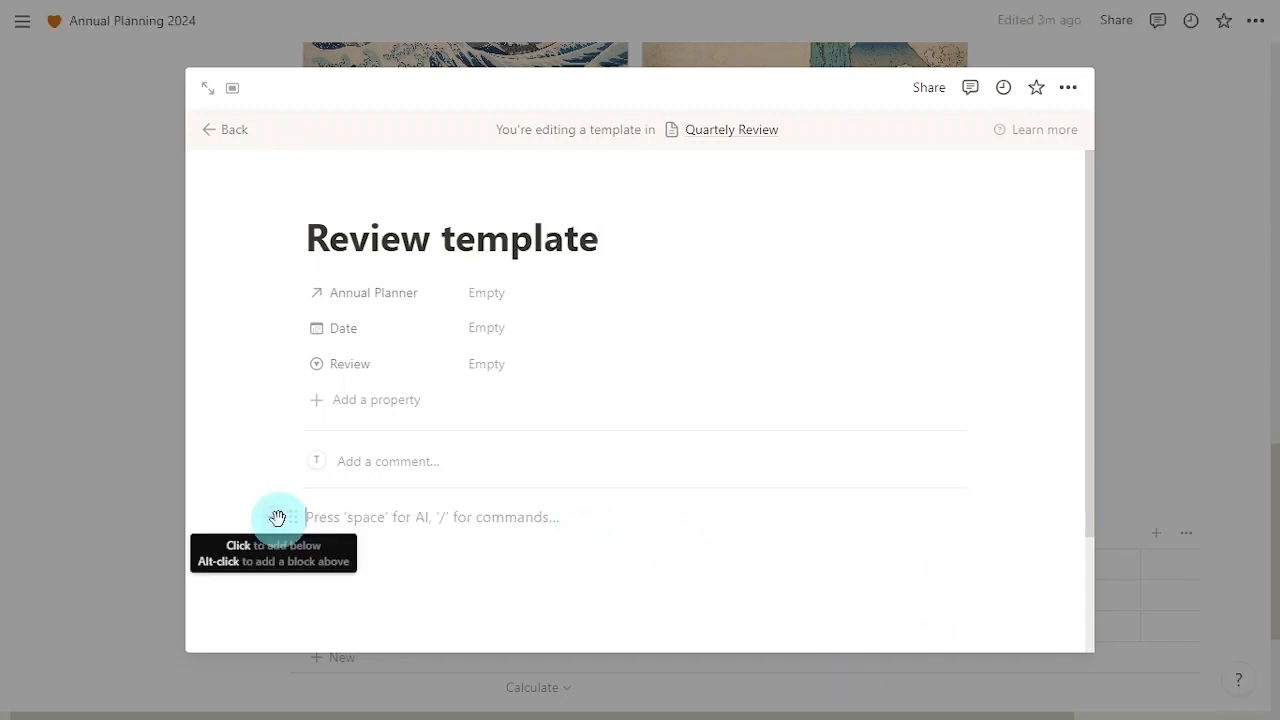
left_click(278, 517)
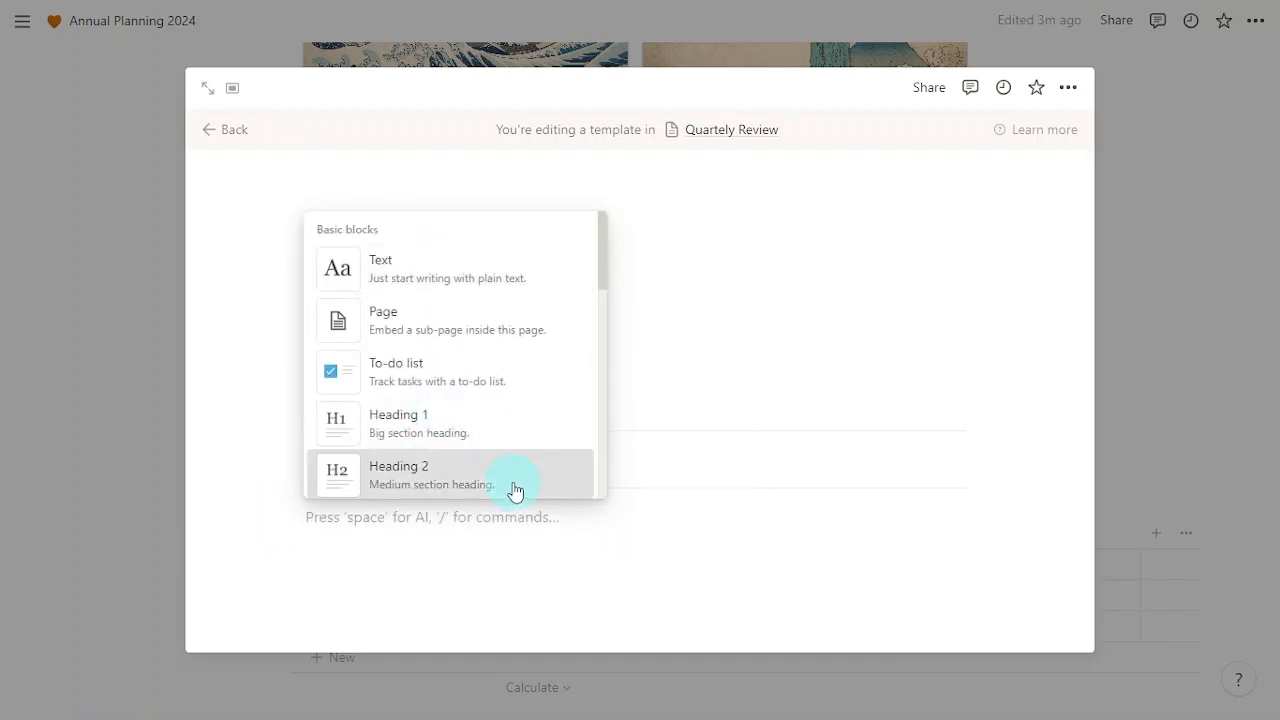
key("Return")
type("Positive P")
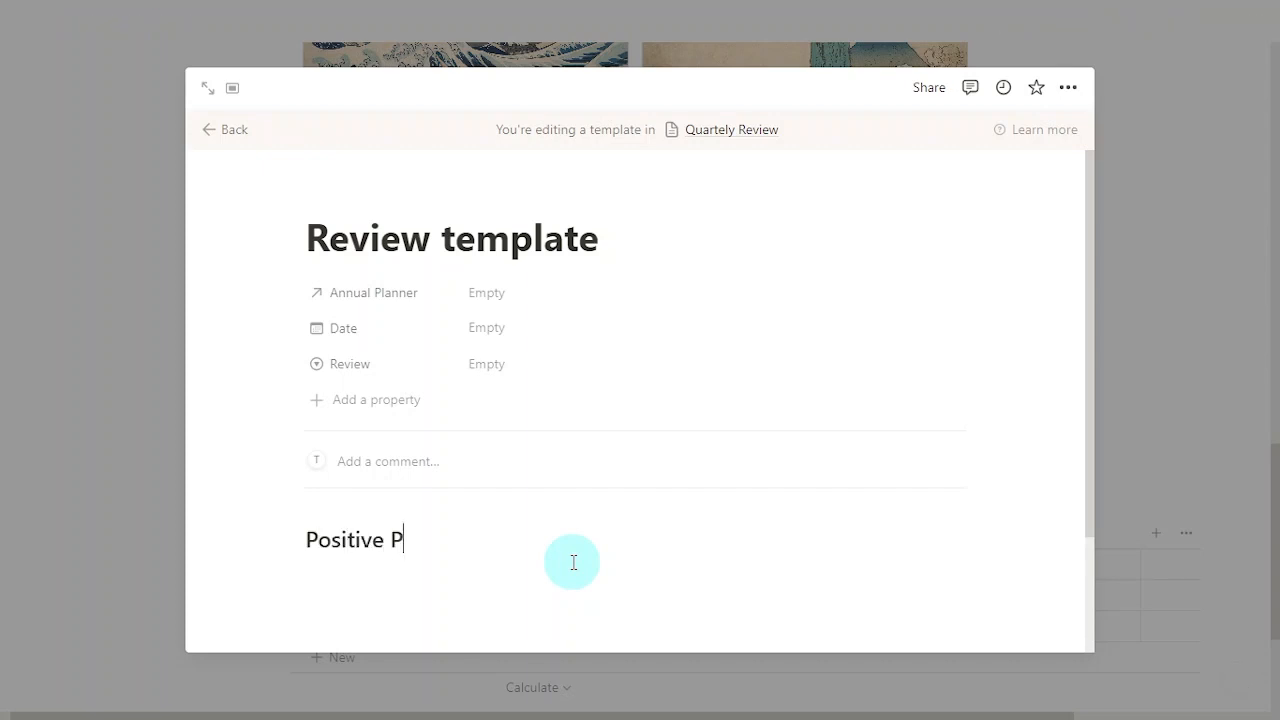
type("oints")
key("Return")
key("Return")
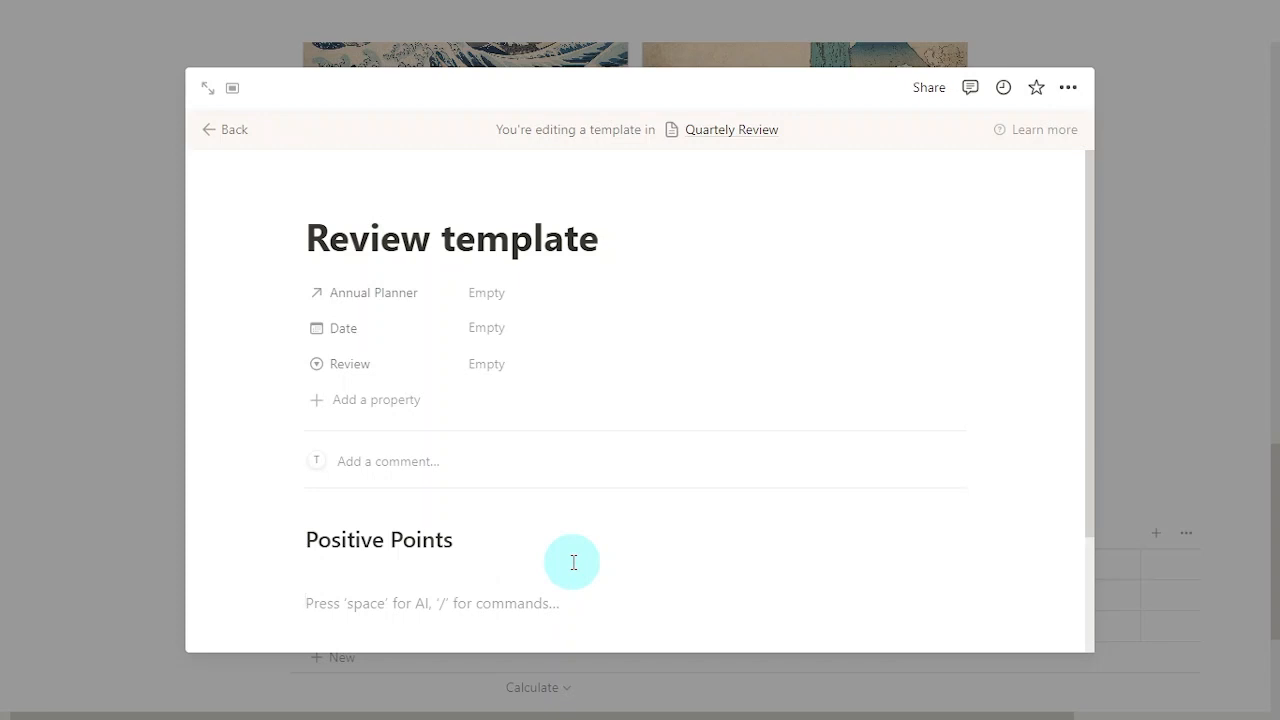
Step: Insert a divider under the Positive Points heading
left_click(277, 596)
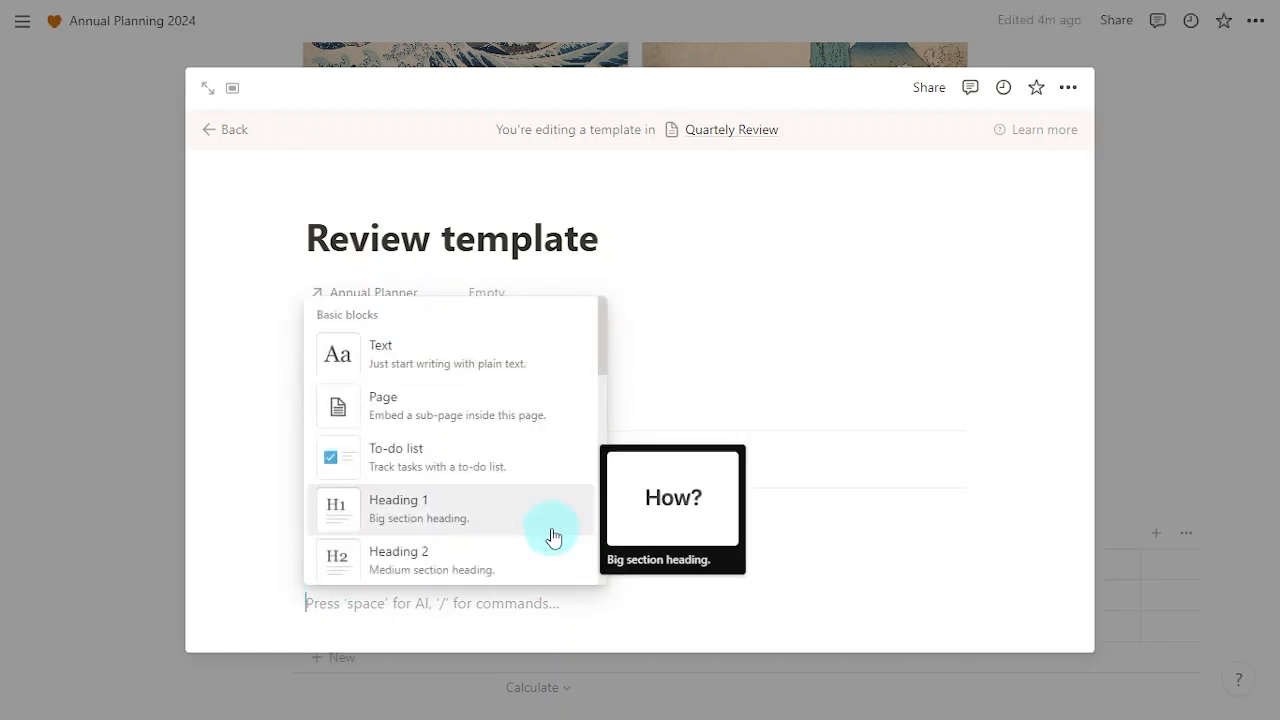
scroll(552, 536, "down", 3)
scroll(520, 450, "down", 3)
left_click(491, 337)
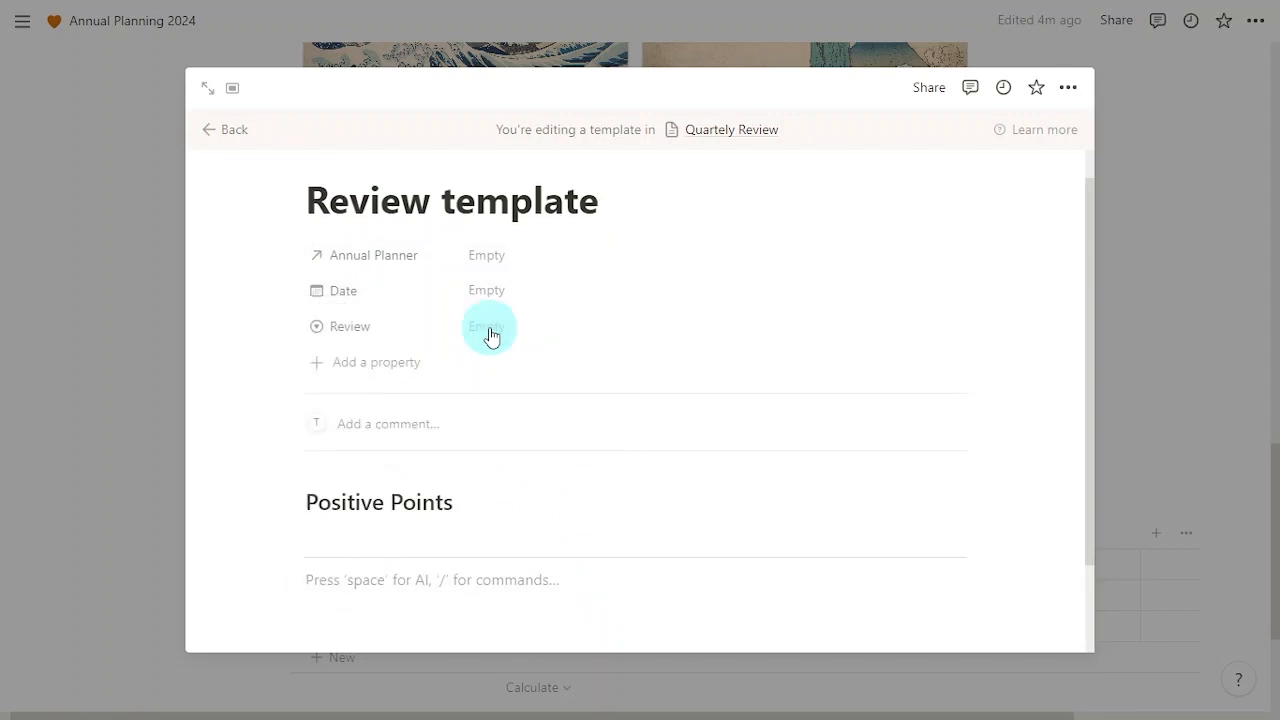
Step: Add a Heading 2 'Negative Points' followed by a divider
left_click(272, 579)
left_click(503, 540)
type("Negative Points")
key("Return")
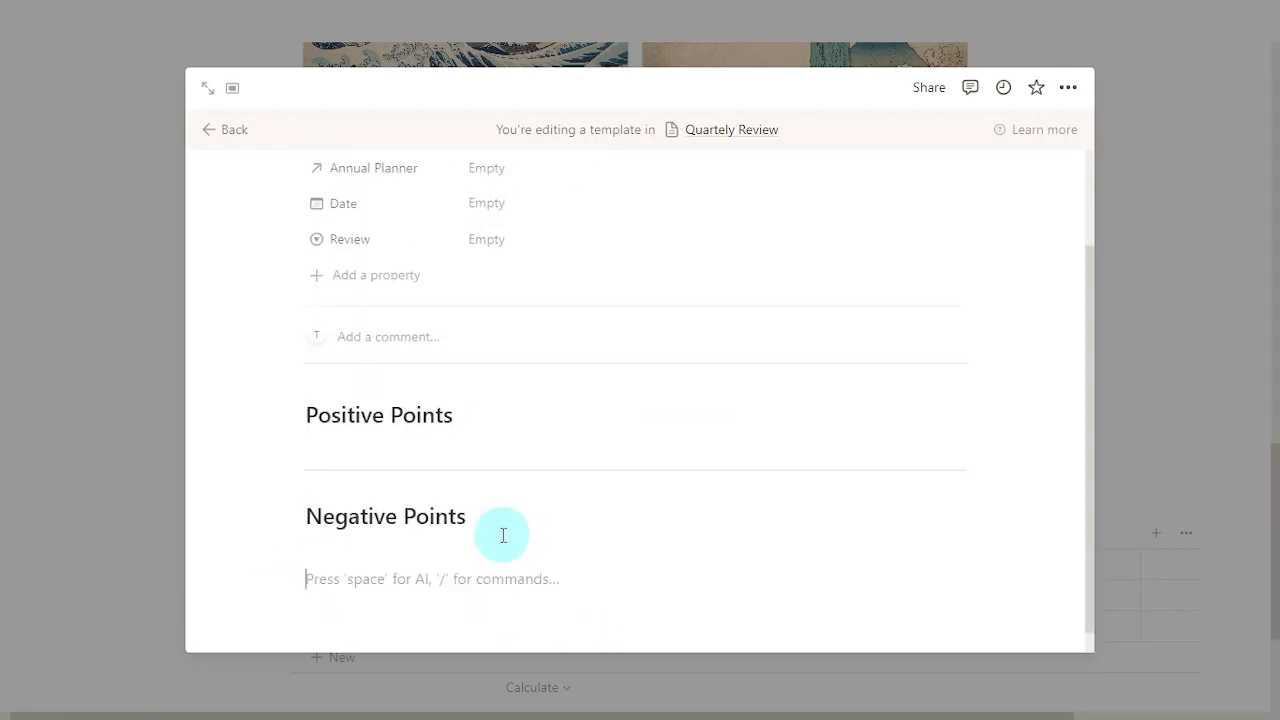
type("---")
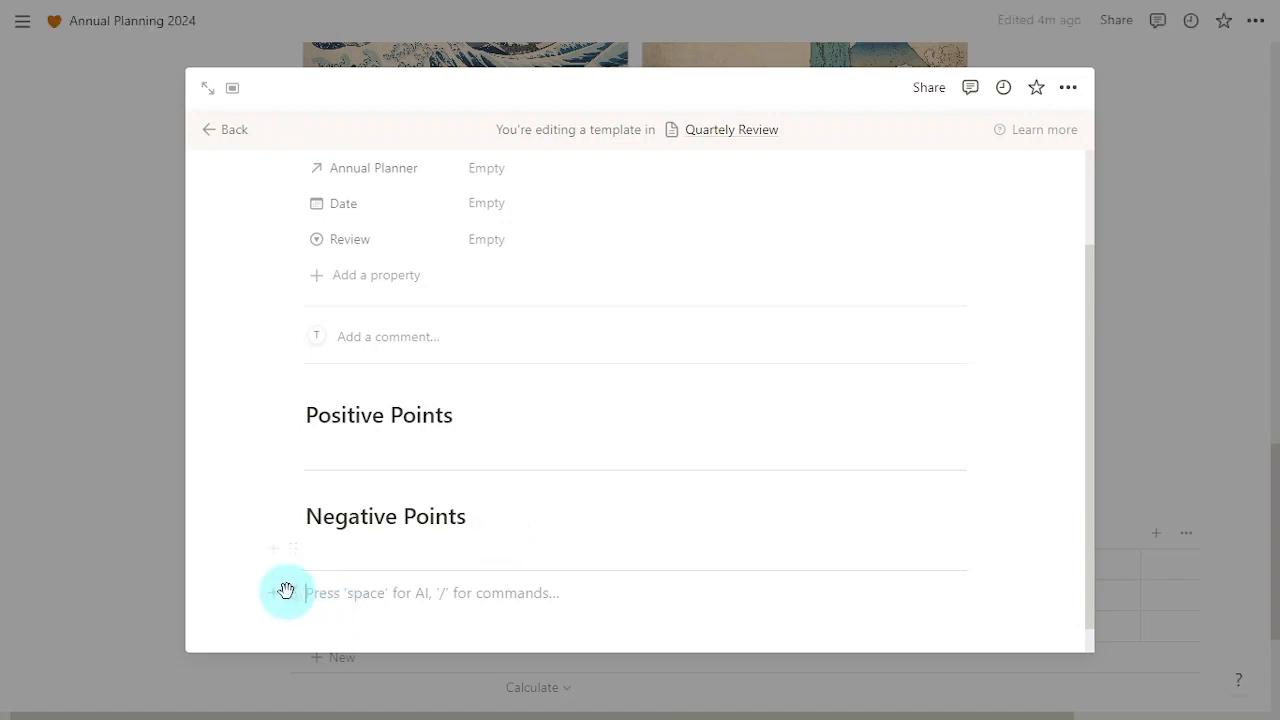
Step: Add a Heading 2 'Actions to be taken'
left_click(279, 593)
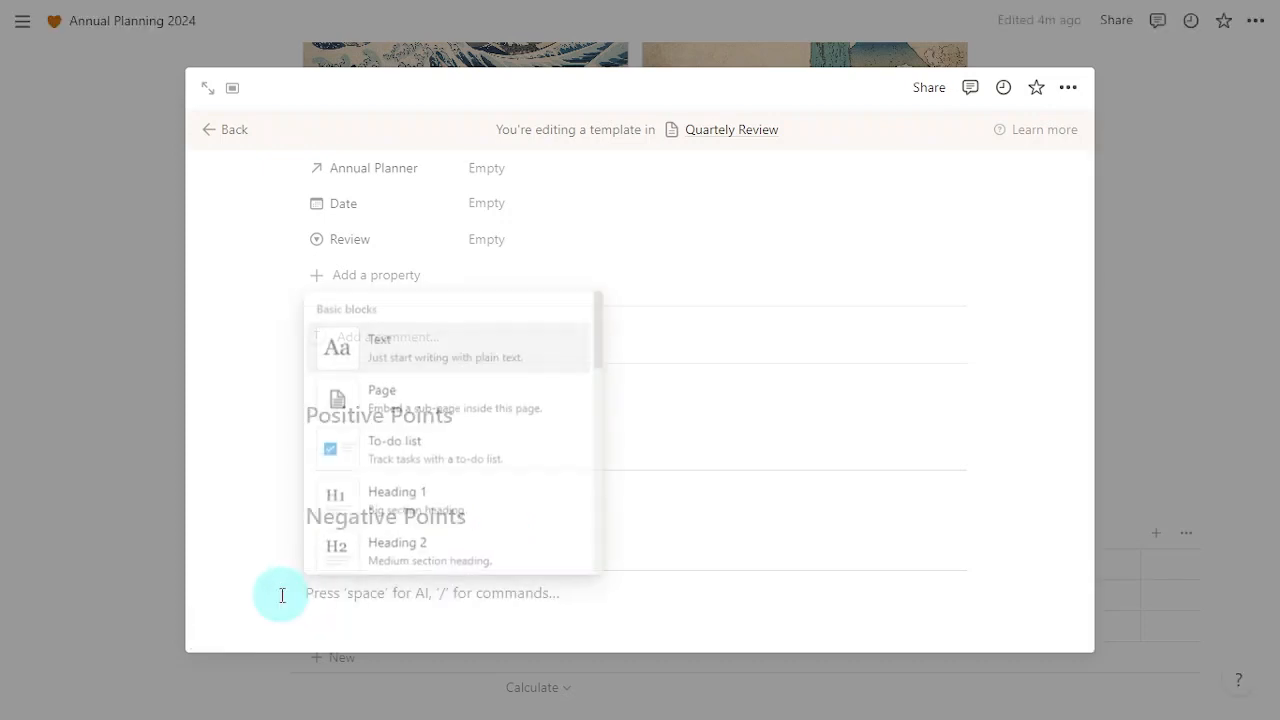
left_click(531, 556)
type("A")
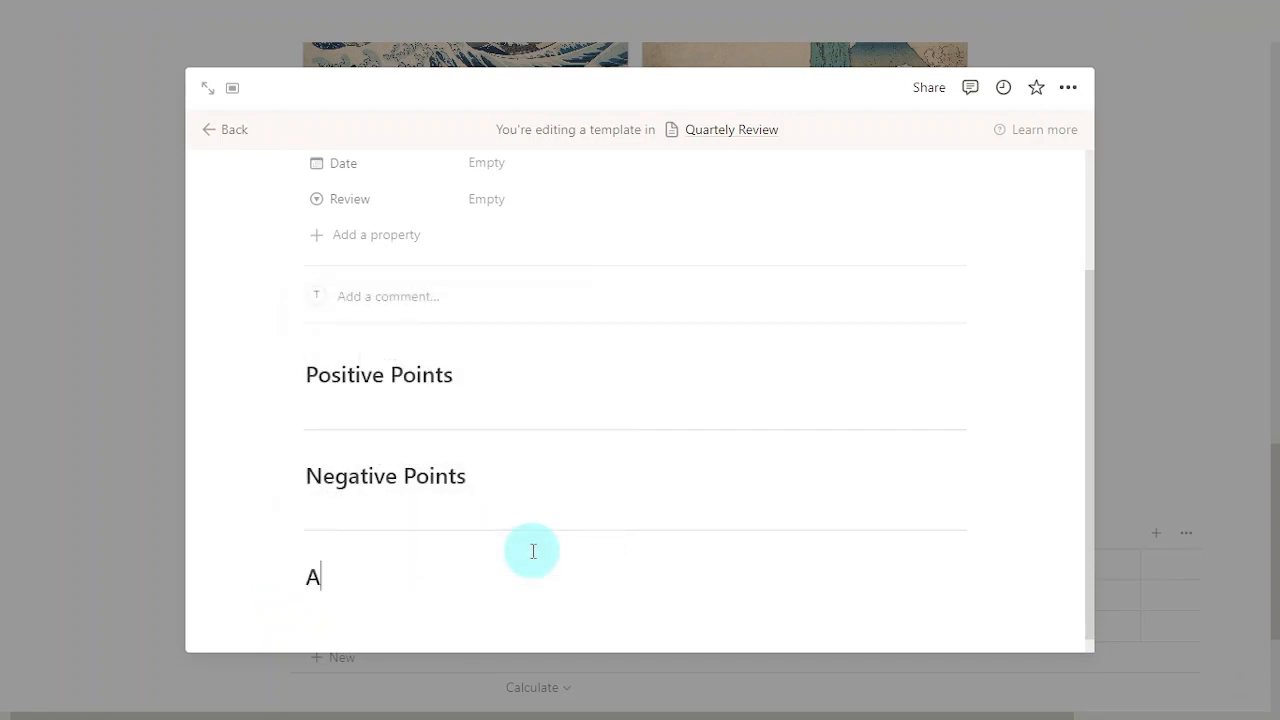
type("ctions to be taken")
key("Return")
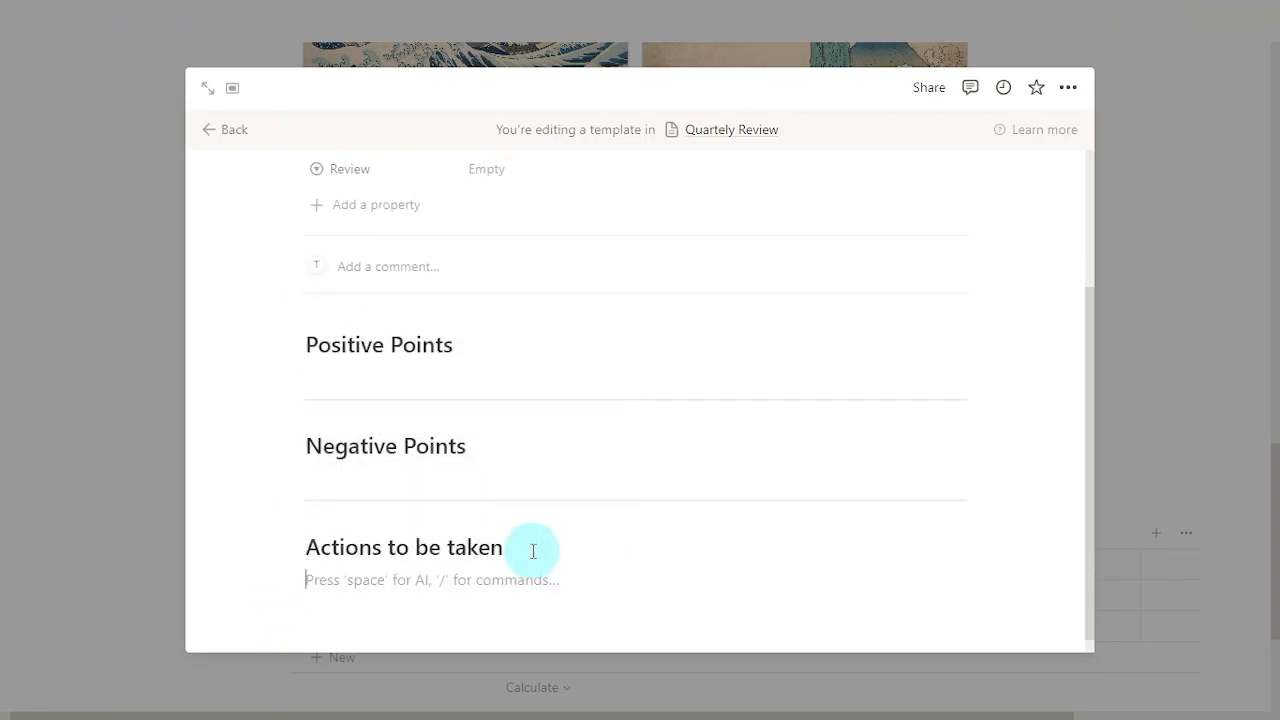
Step: Add a bullet point under Actions to be taken, followed by a divider
left_click(281, 580)
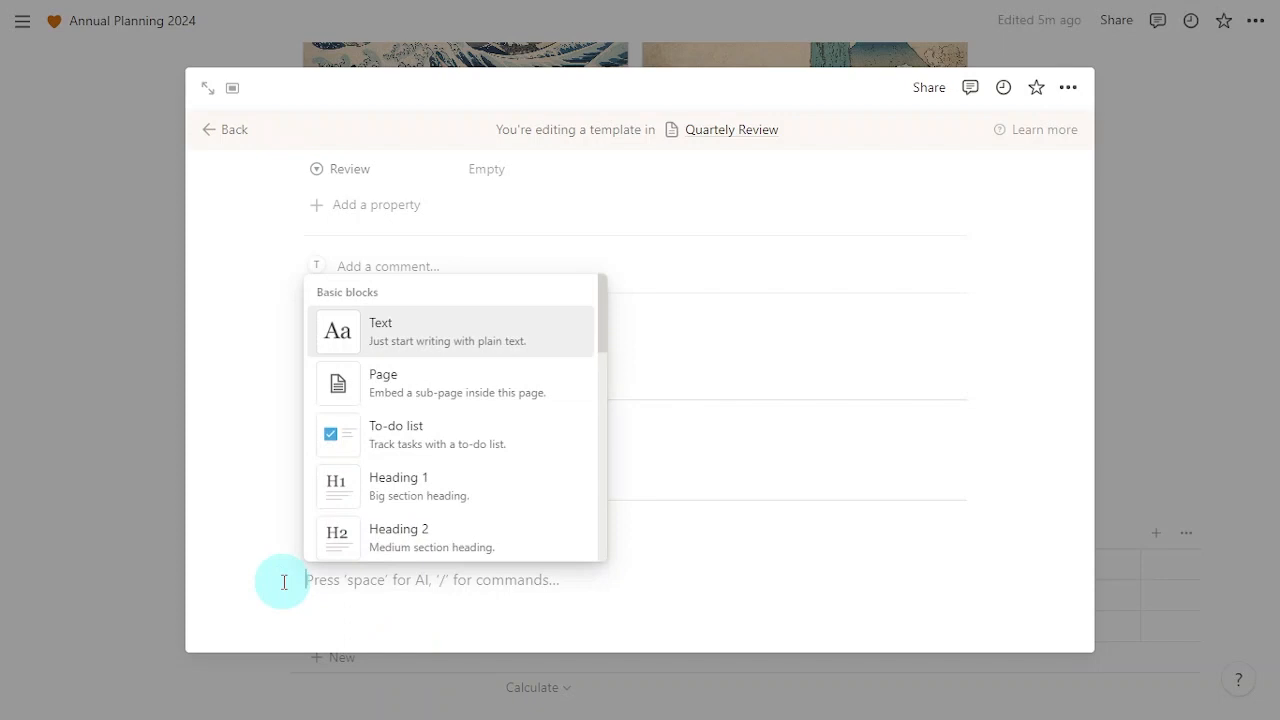
scroll(530, 518, "down", 1)
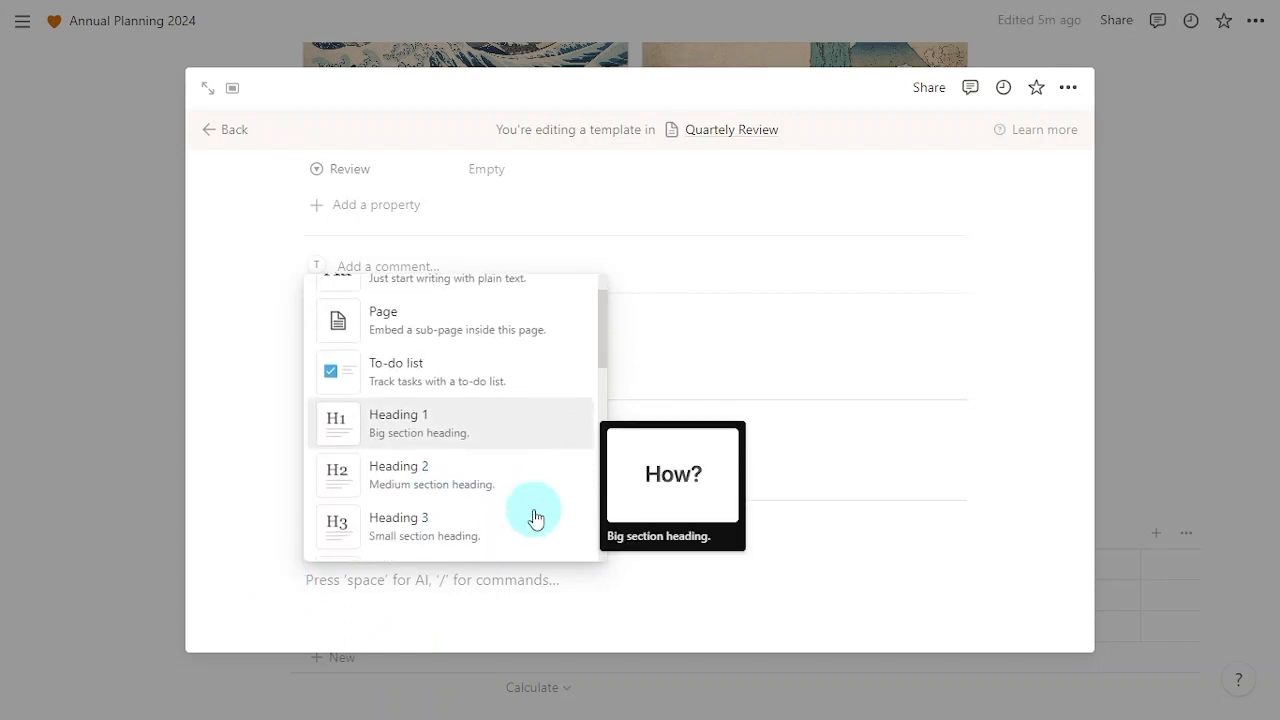
scroll(535, 518, "down", 1)
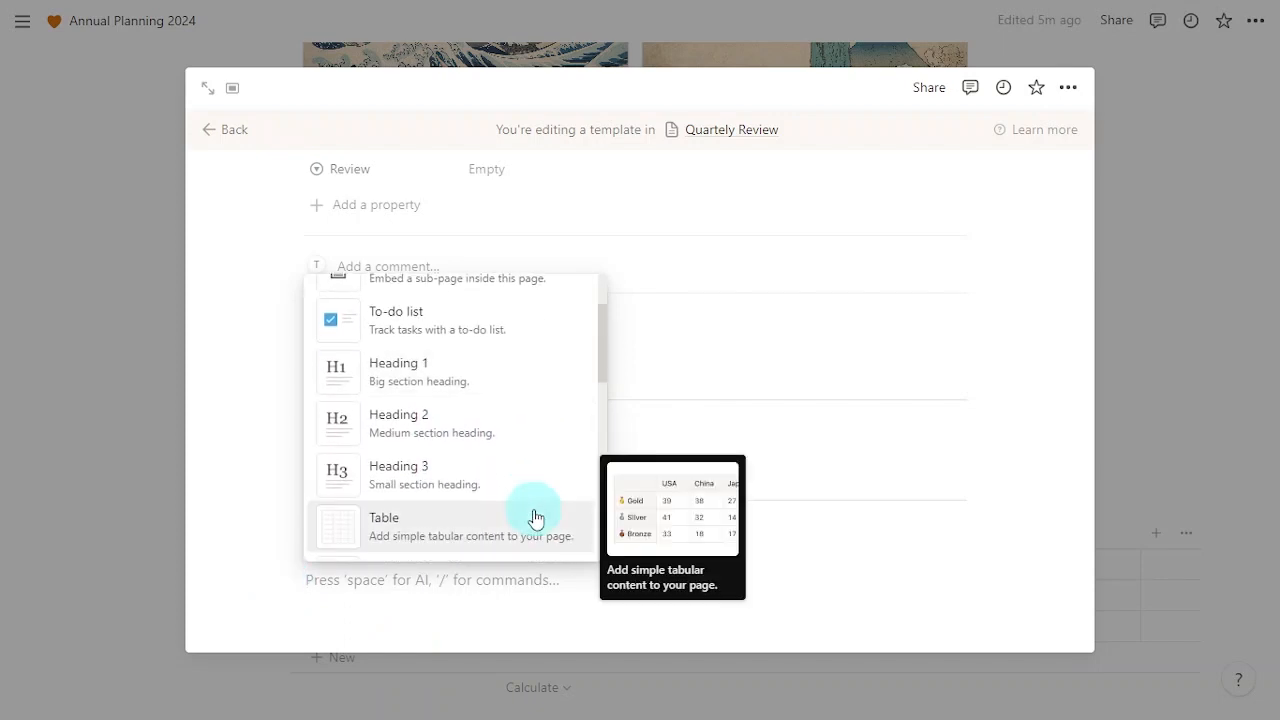
scroll(535, 518, "down", 3)
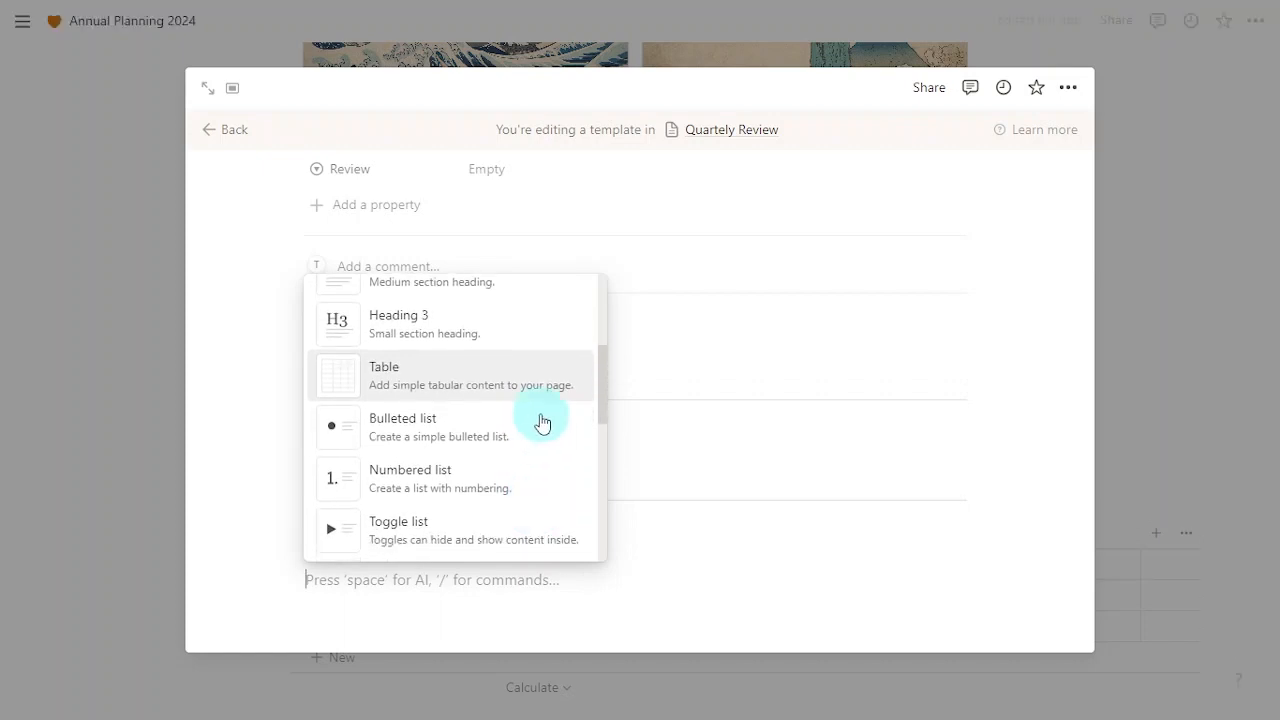
left_click(533, 433)
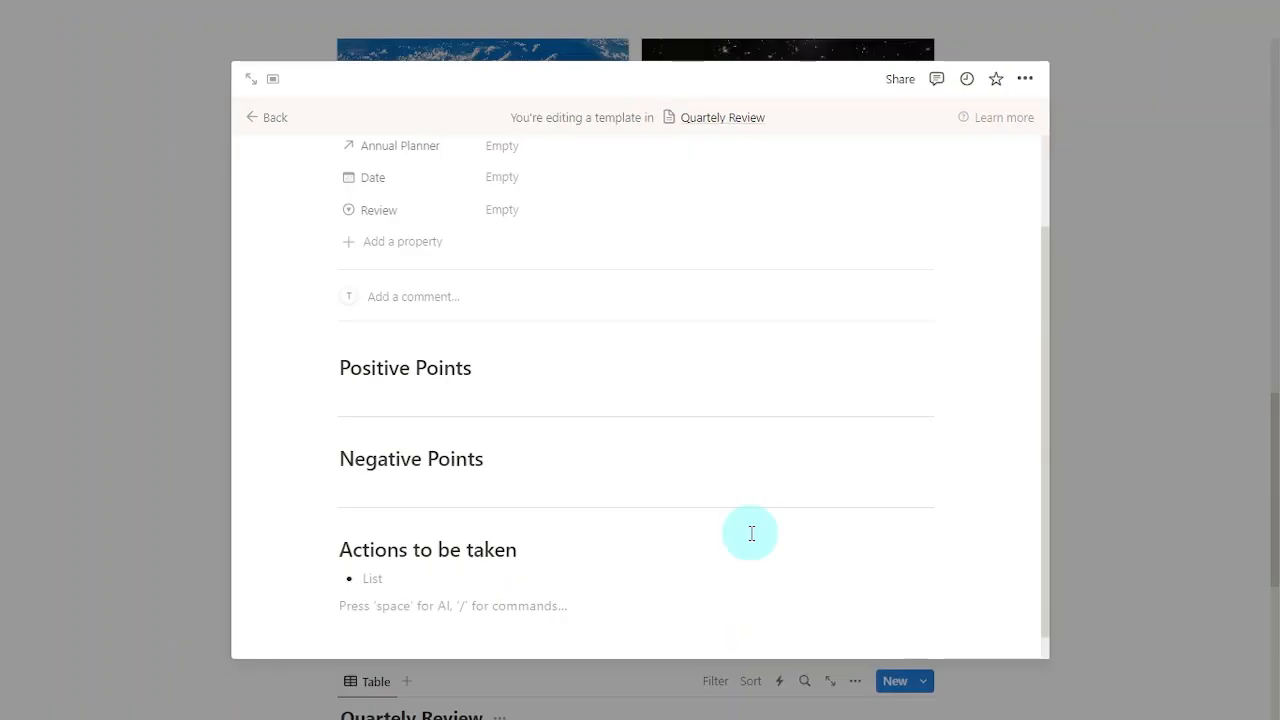
type("/")
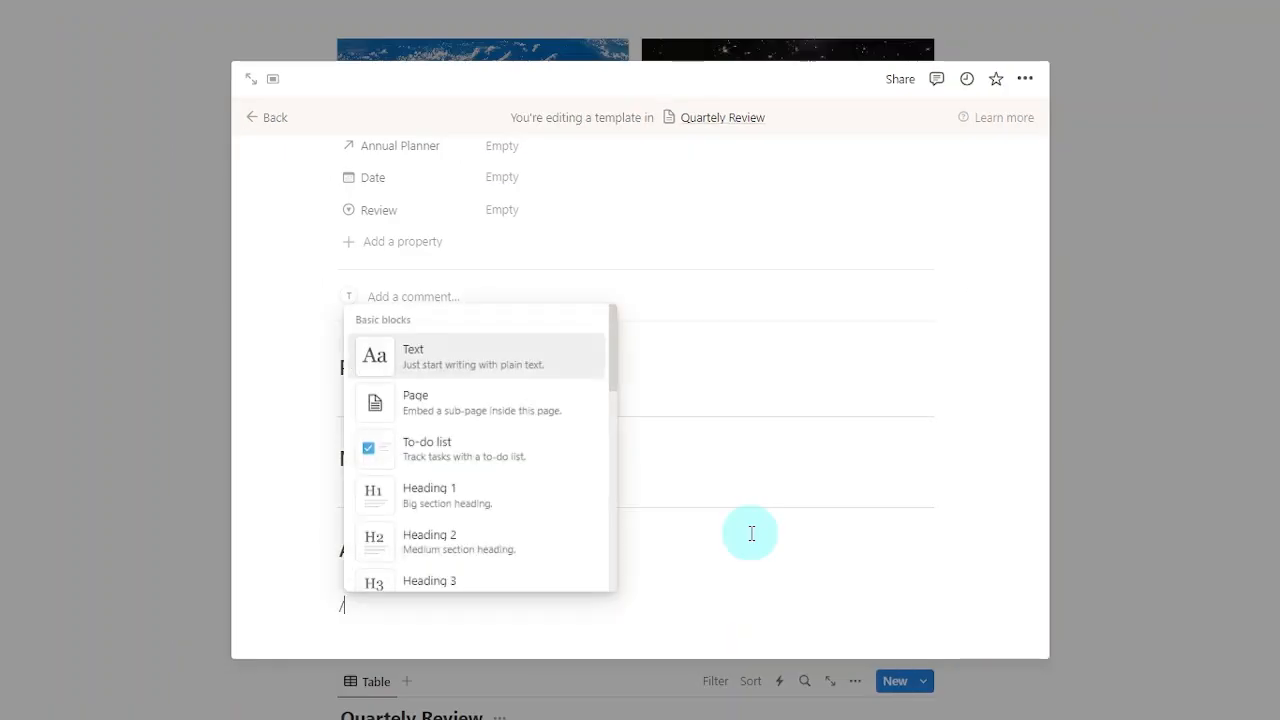
type("divider")
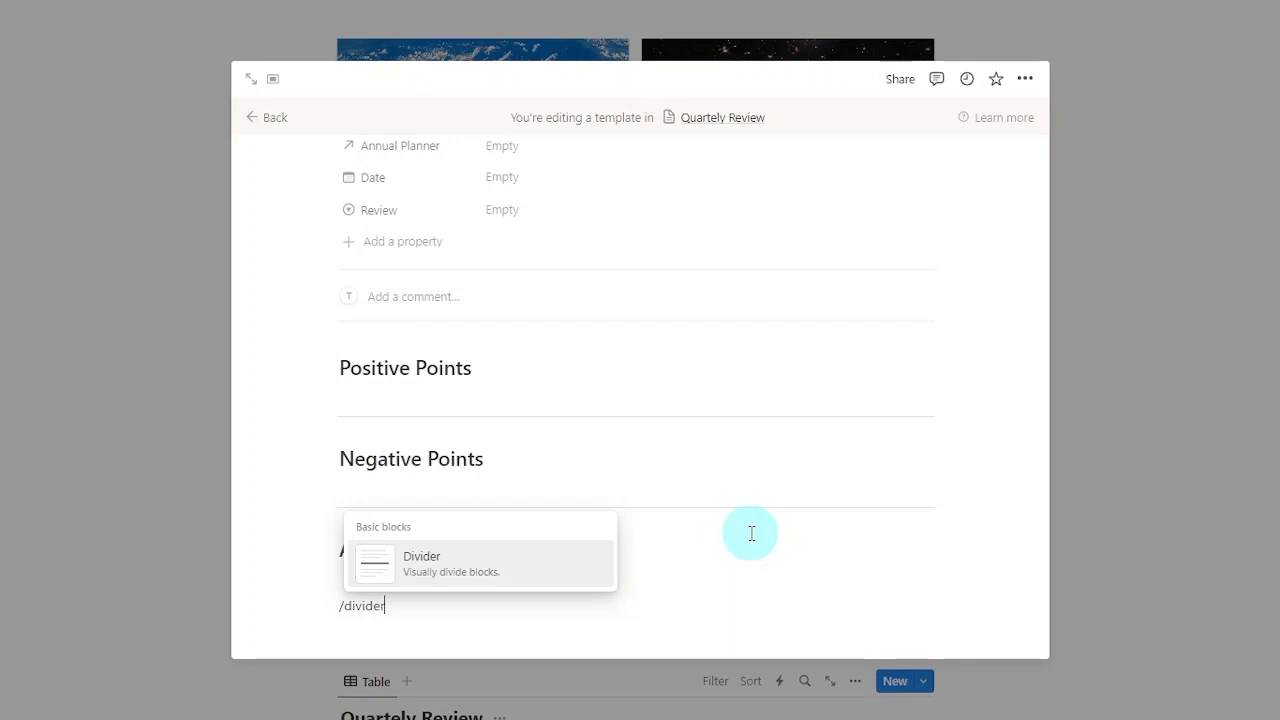
key("Return")
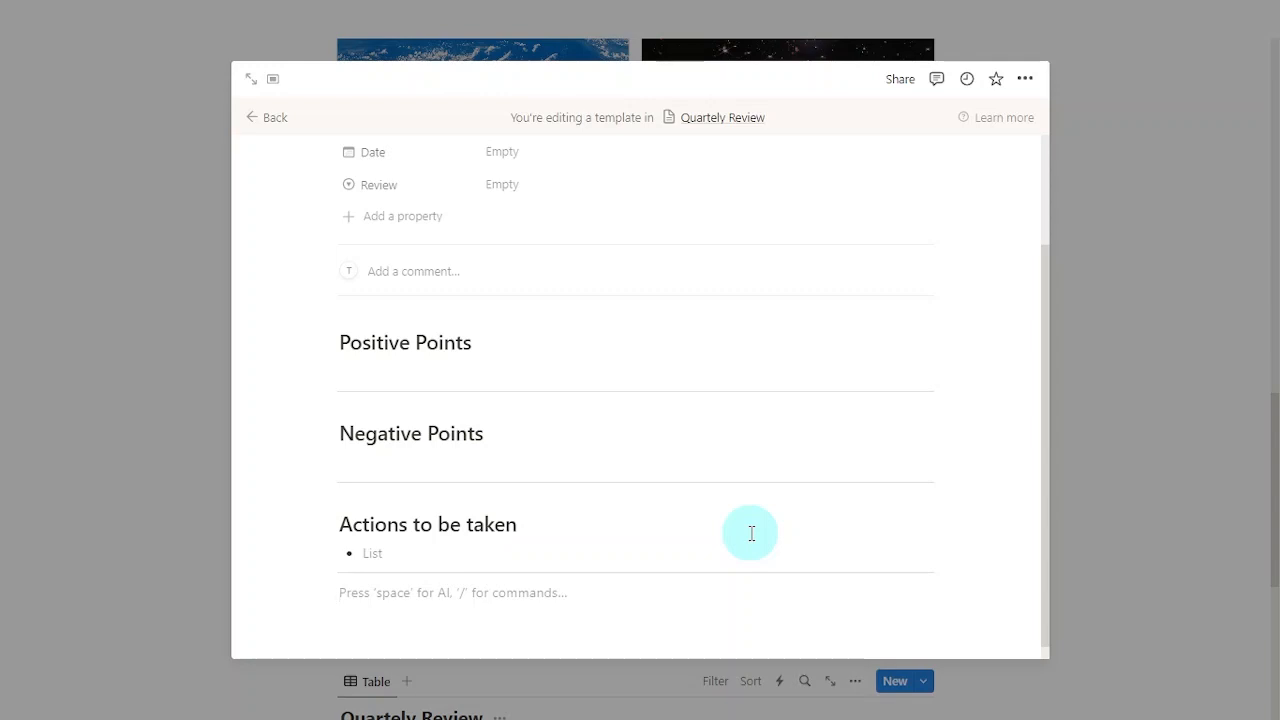
scroll(752, 534, "down", 1)
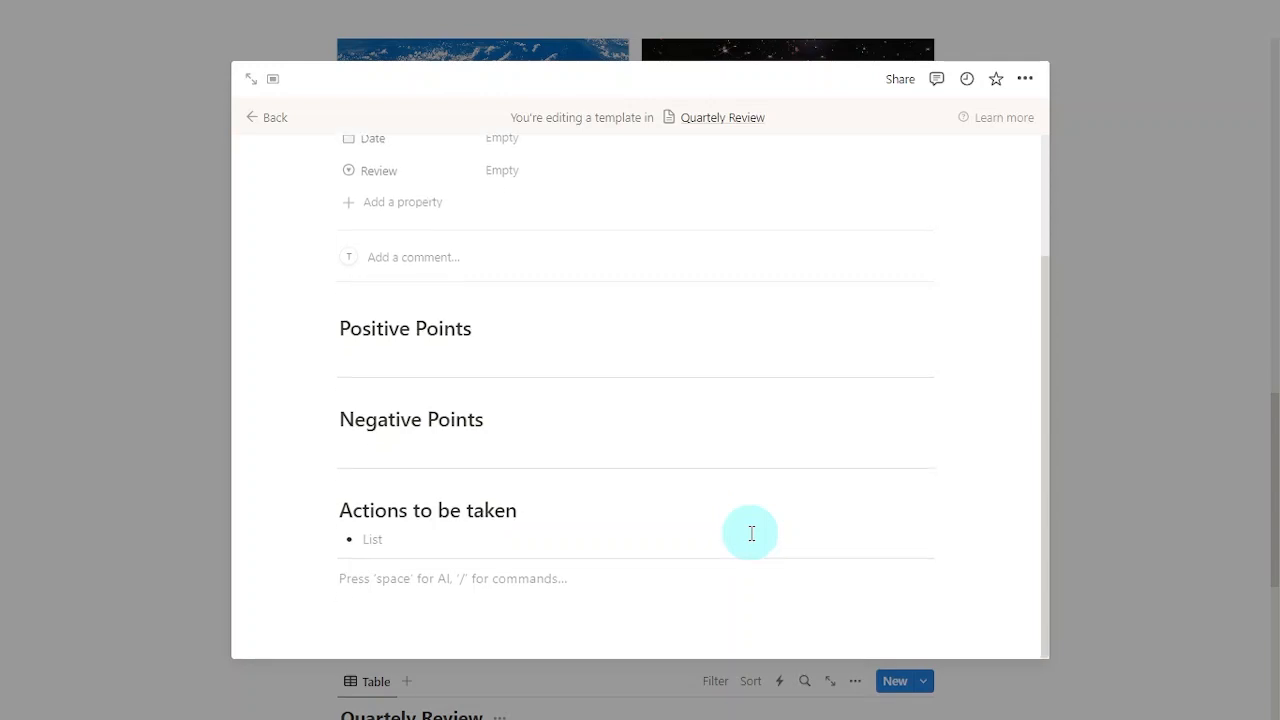
left_click(307, 578)
Step: Insert a linked view of the Annual Planner database using its existing Gallery view
scroll(606, 537, "down", 10)
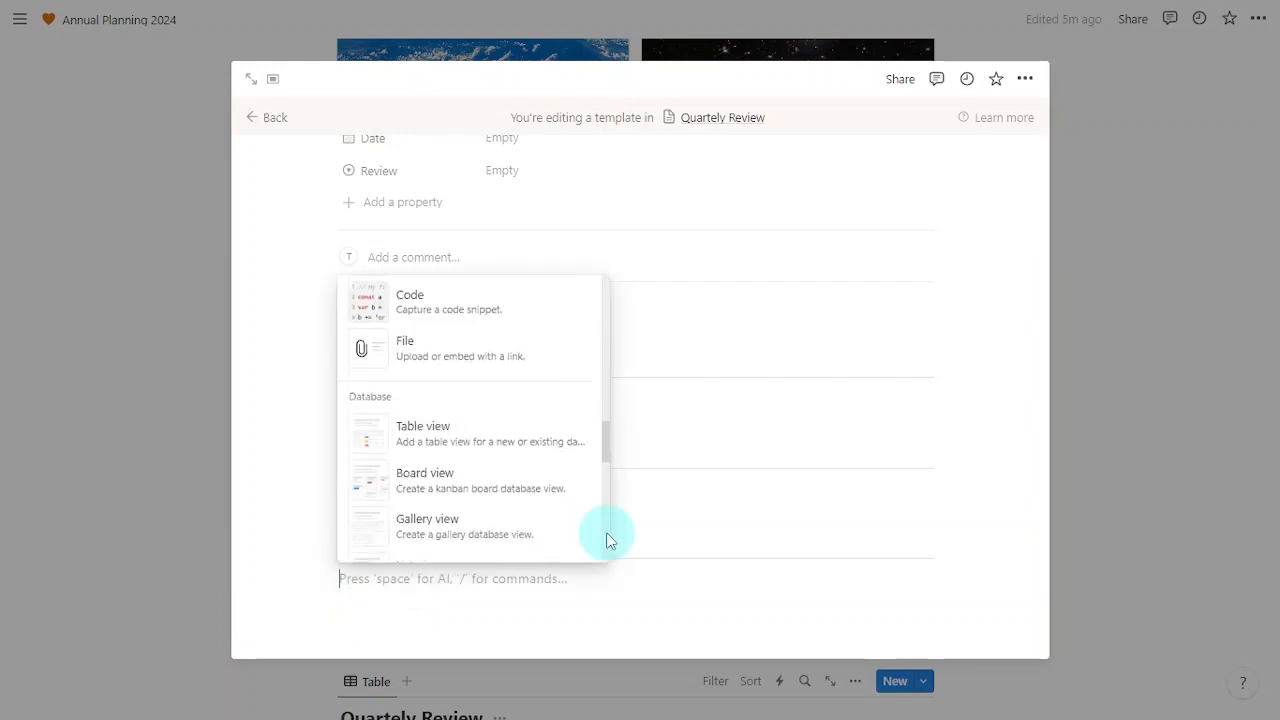
scroll(606, 537, "down", 3)
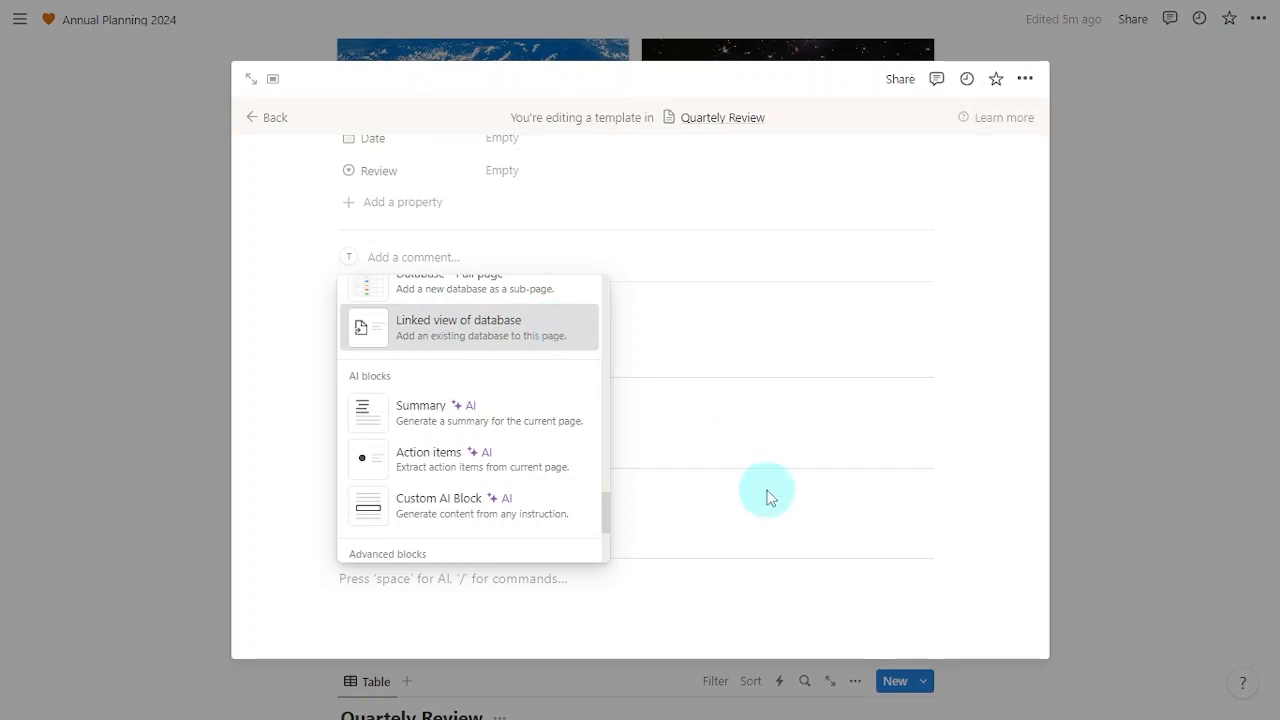
key("Return")
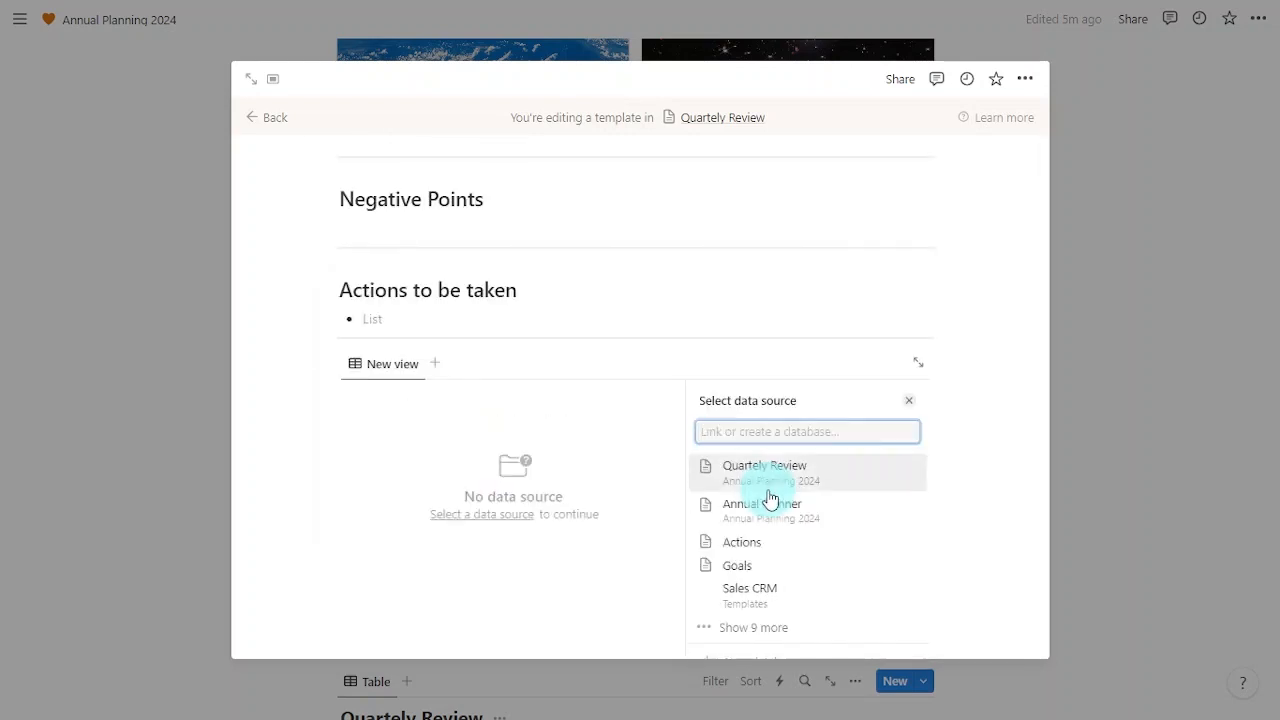
left_click(857, 512)
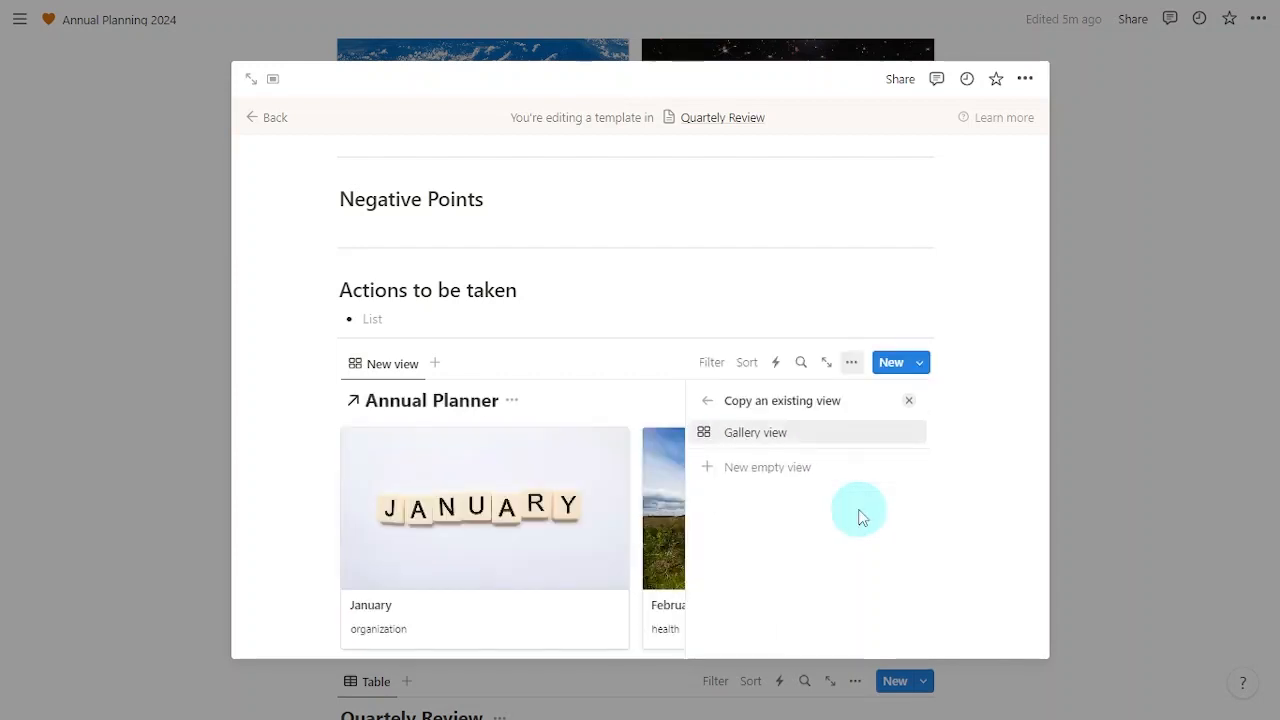
left_click(851, 437)
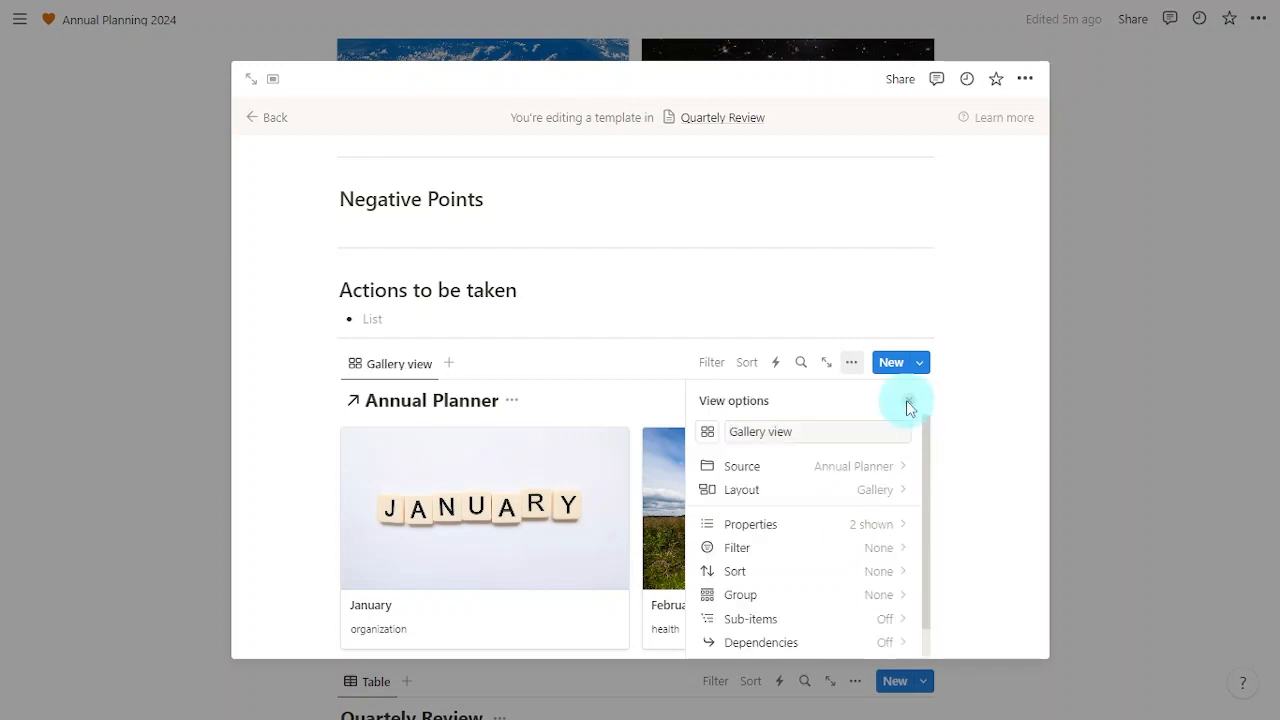
left_click(906, 400)
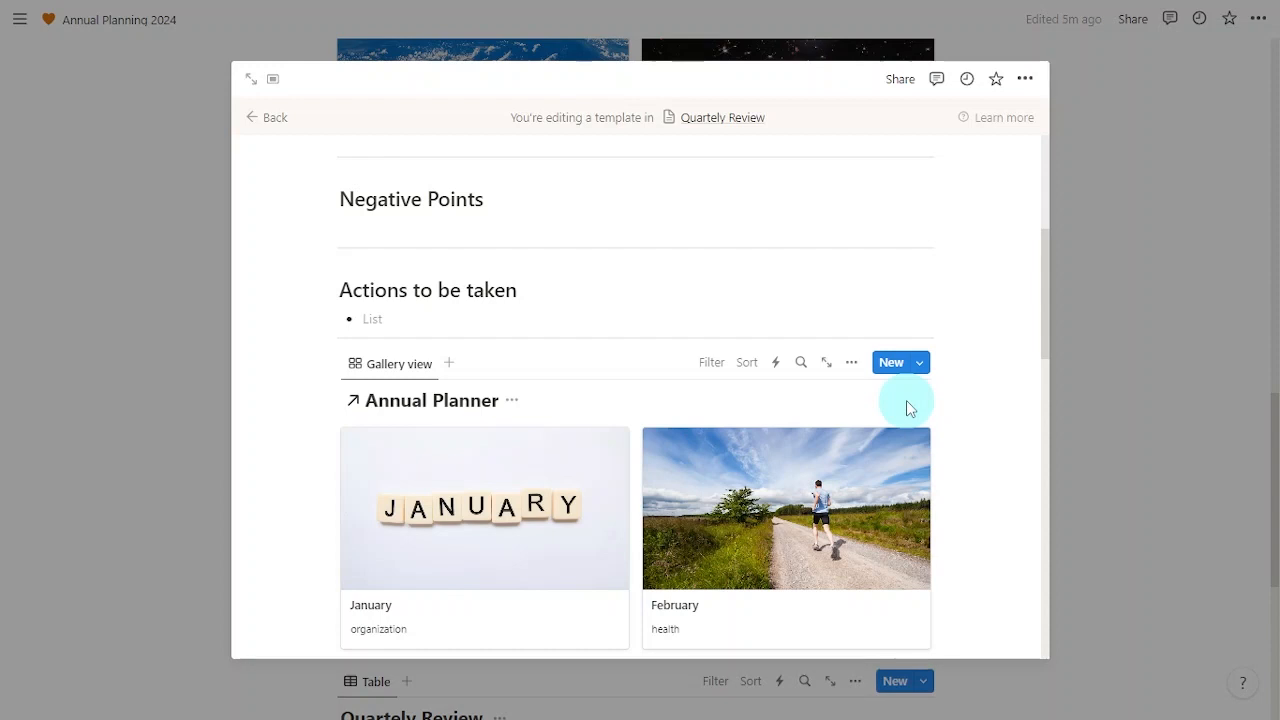
Step: Set the linked gallery's card size to Small
left_click(852, 363)
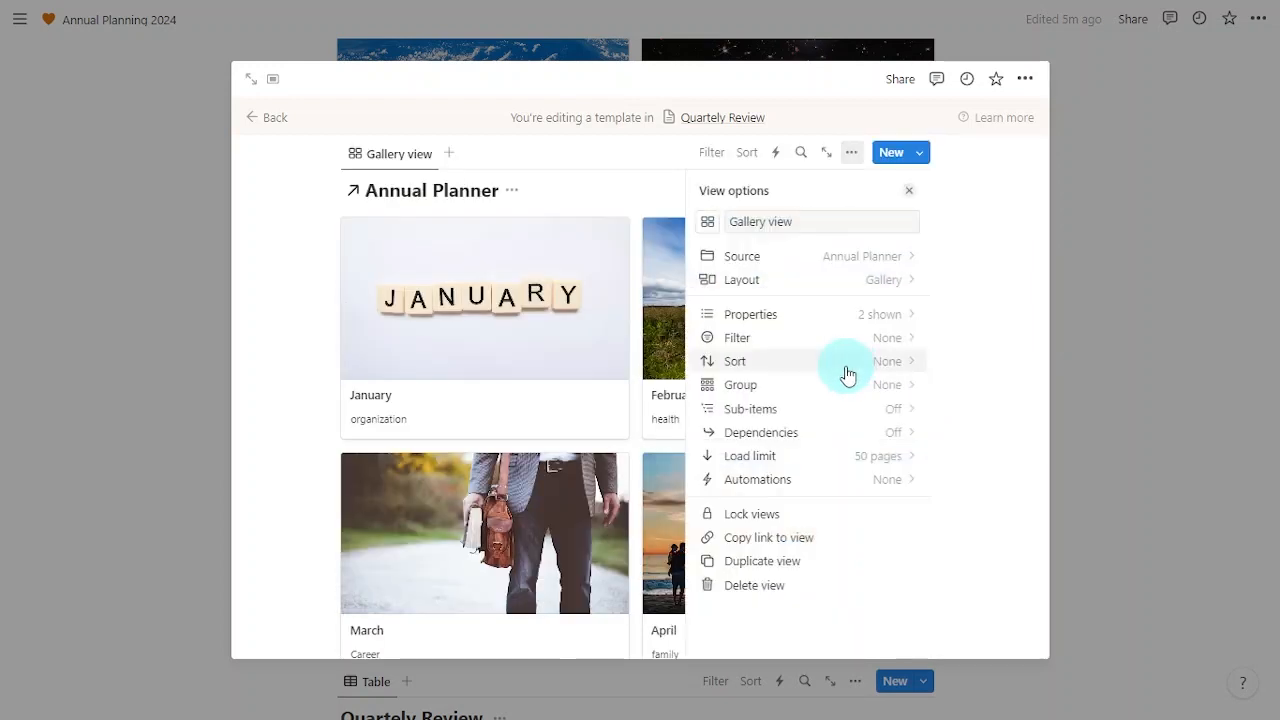
left_click(778, 289)
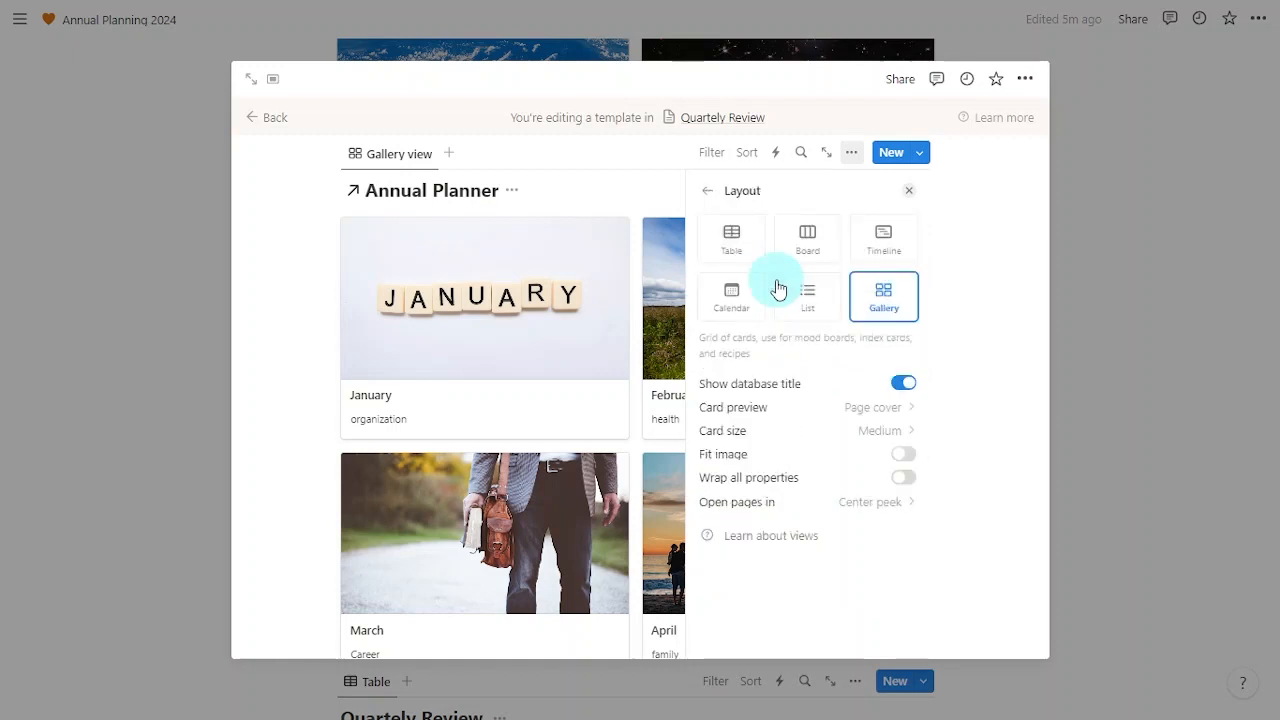
left_click(841, 437)
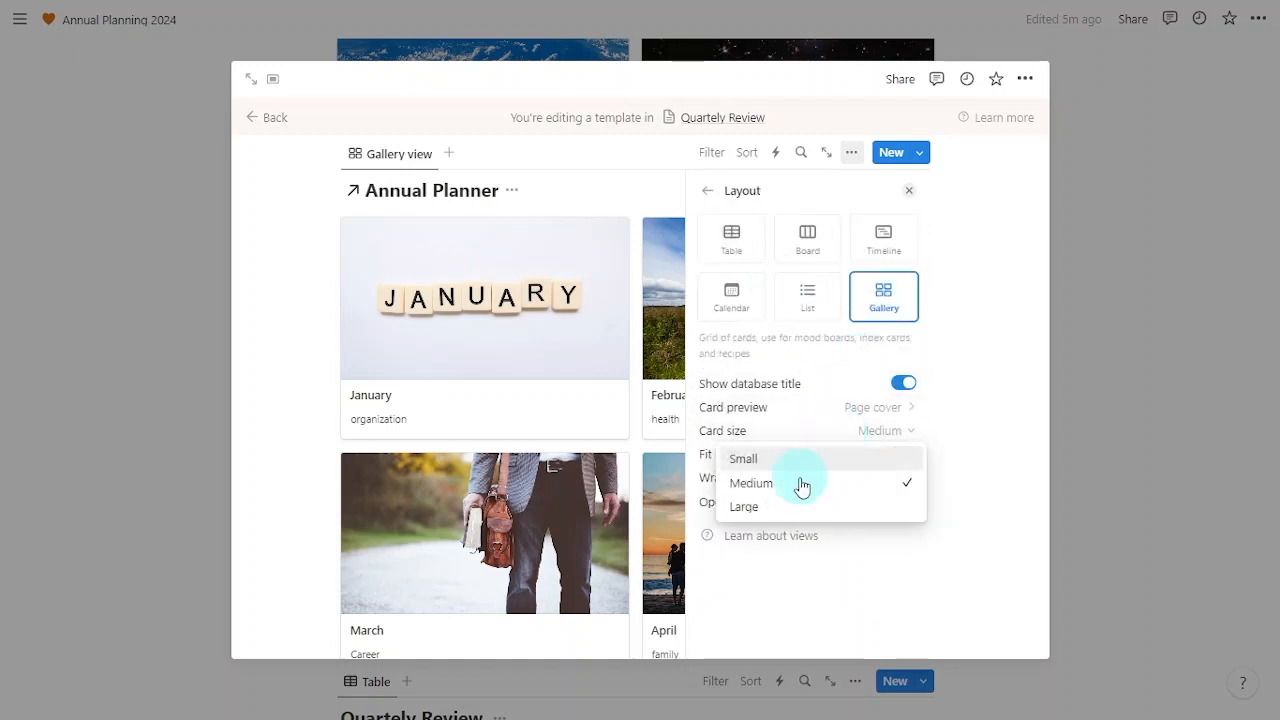
left_click(817, 459)
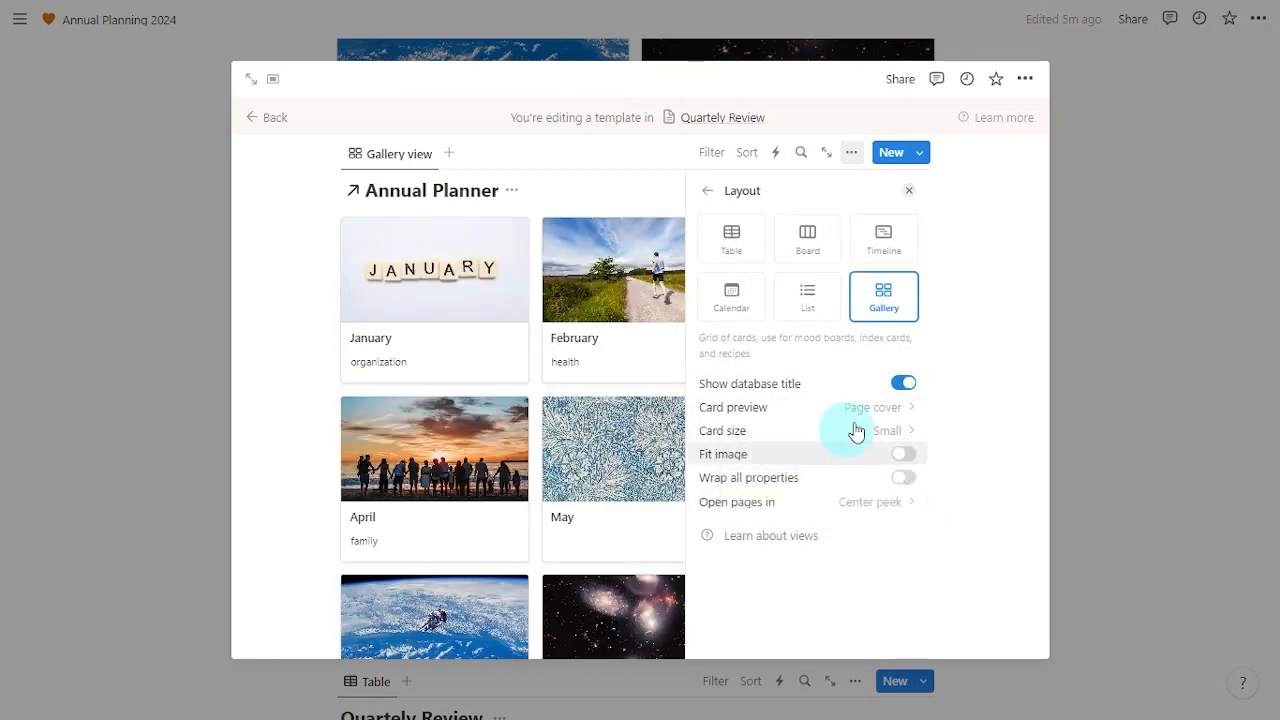
left_click(908, 192)
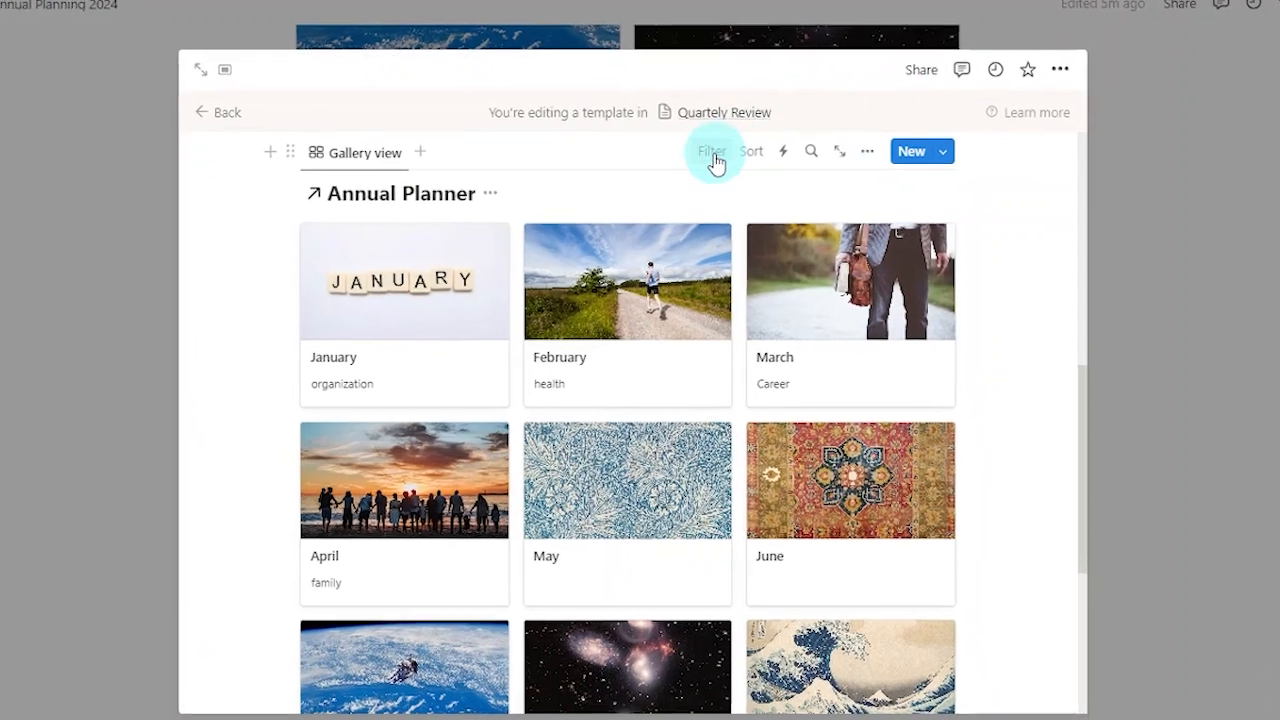
Step: Filter the linked gallery by its Quartely Review relation to Review template
left_click(713, 157)
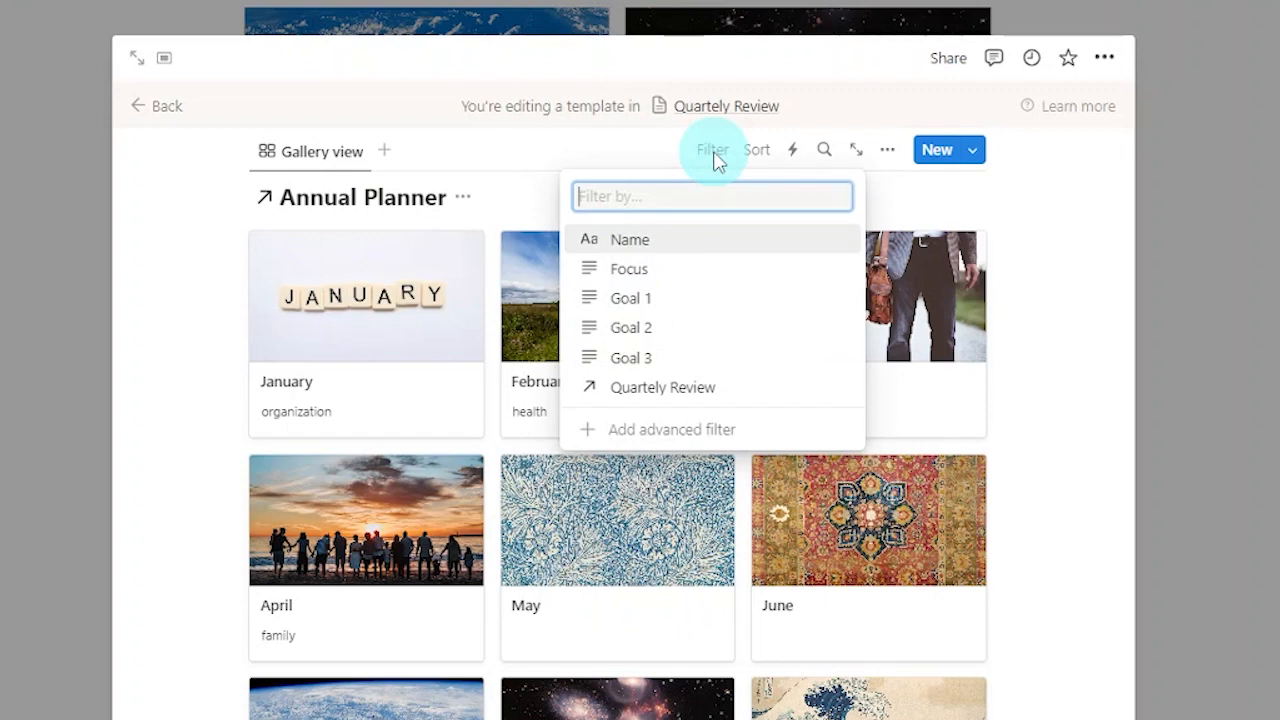
left_click(812, 393)
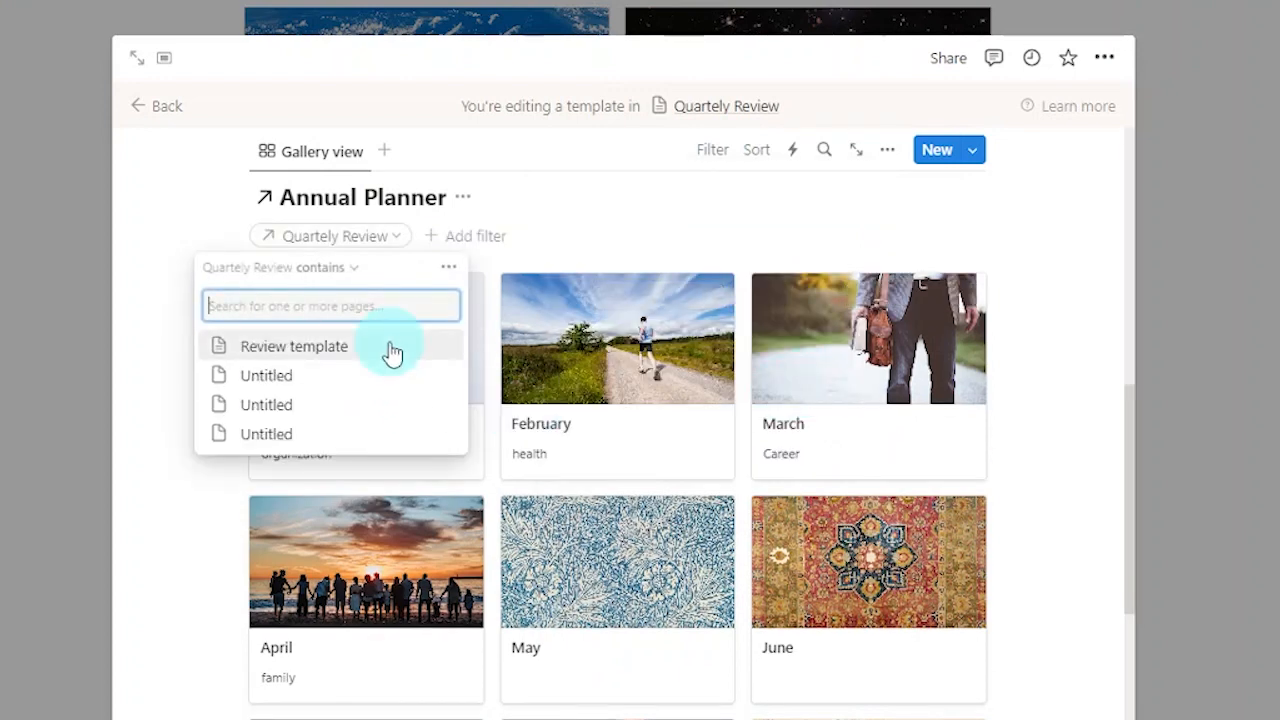
left_click(392, 353)
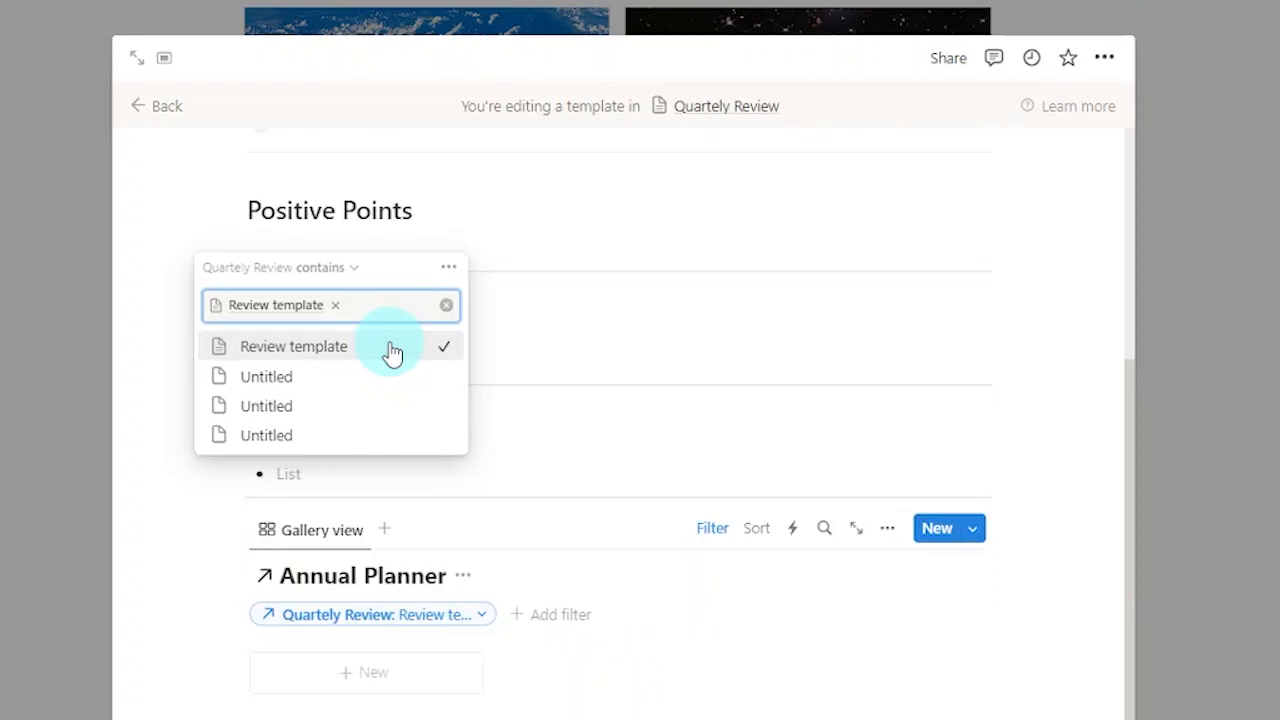
left_click(1032, 383)
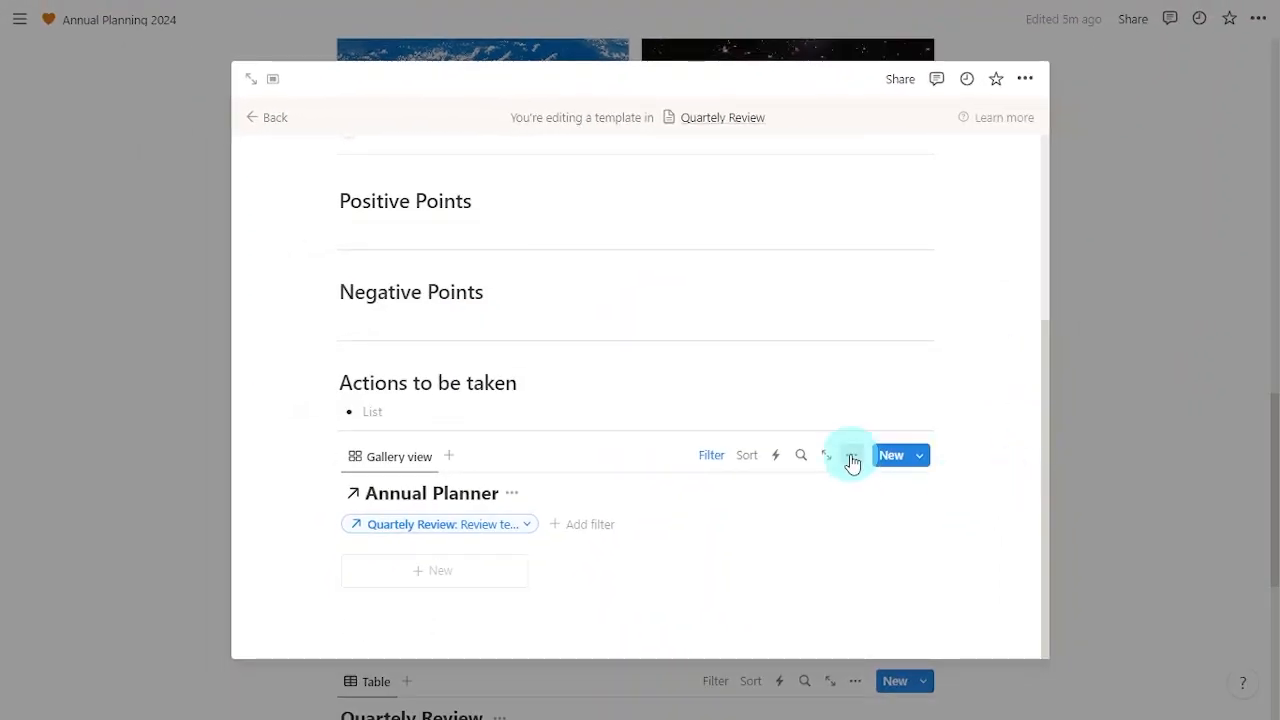
Step: Show Goal 1, Goal 2 and Goal 3 on the gallery cards
left_click(851, 460)
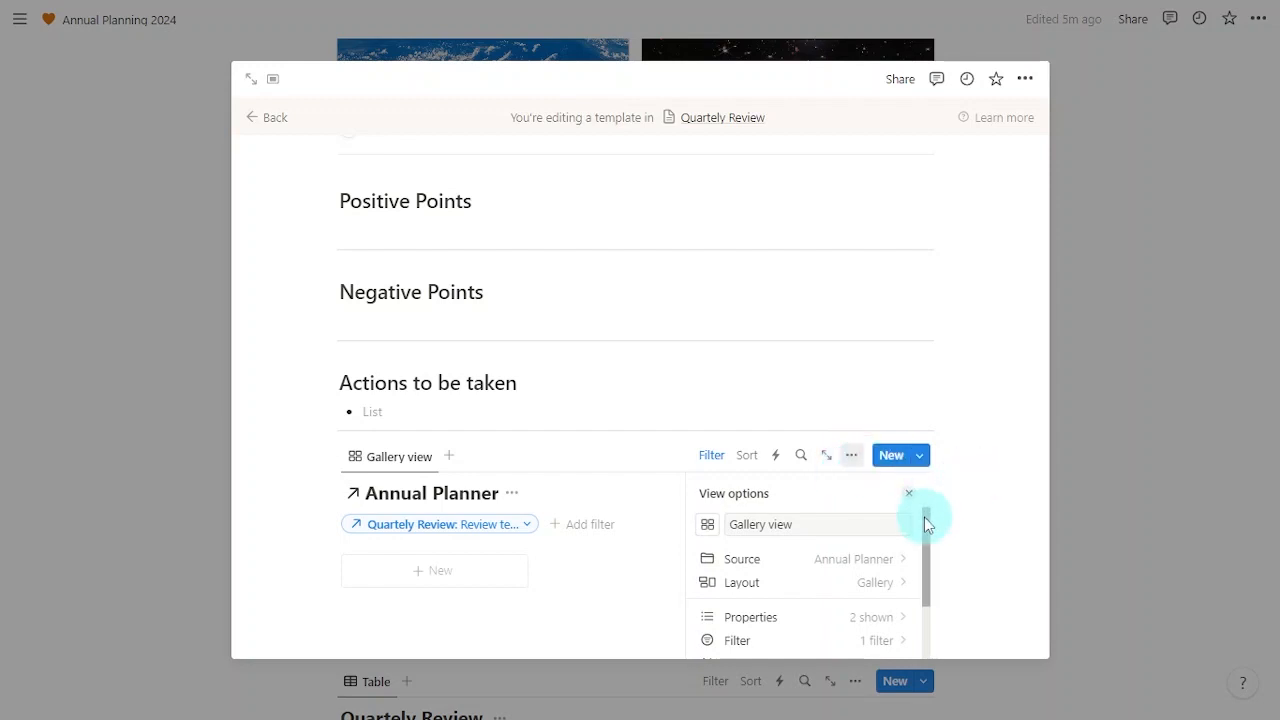
left_click(771, 620)
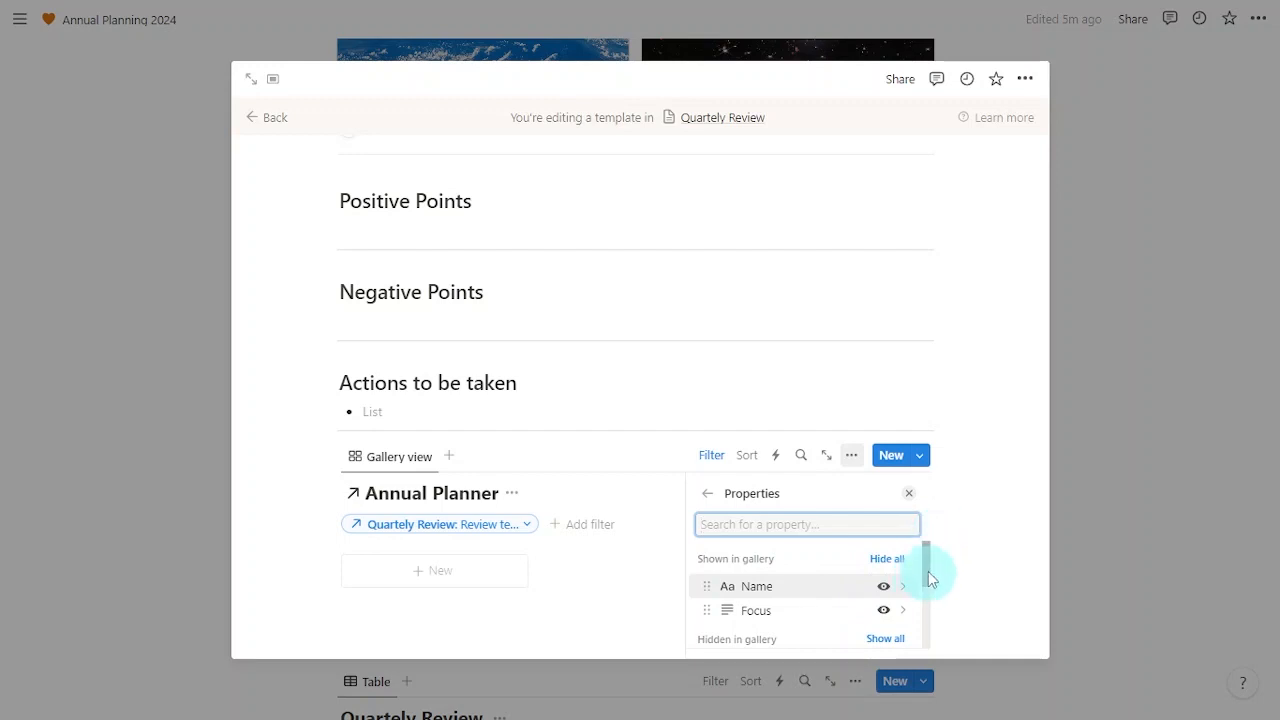
left_click_drag(927, 558, 920, 608)
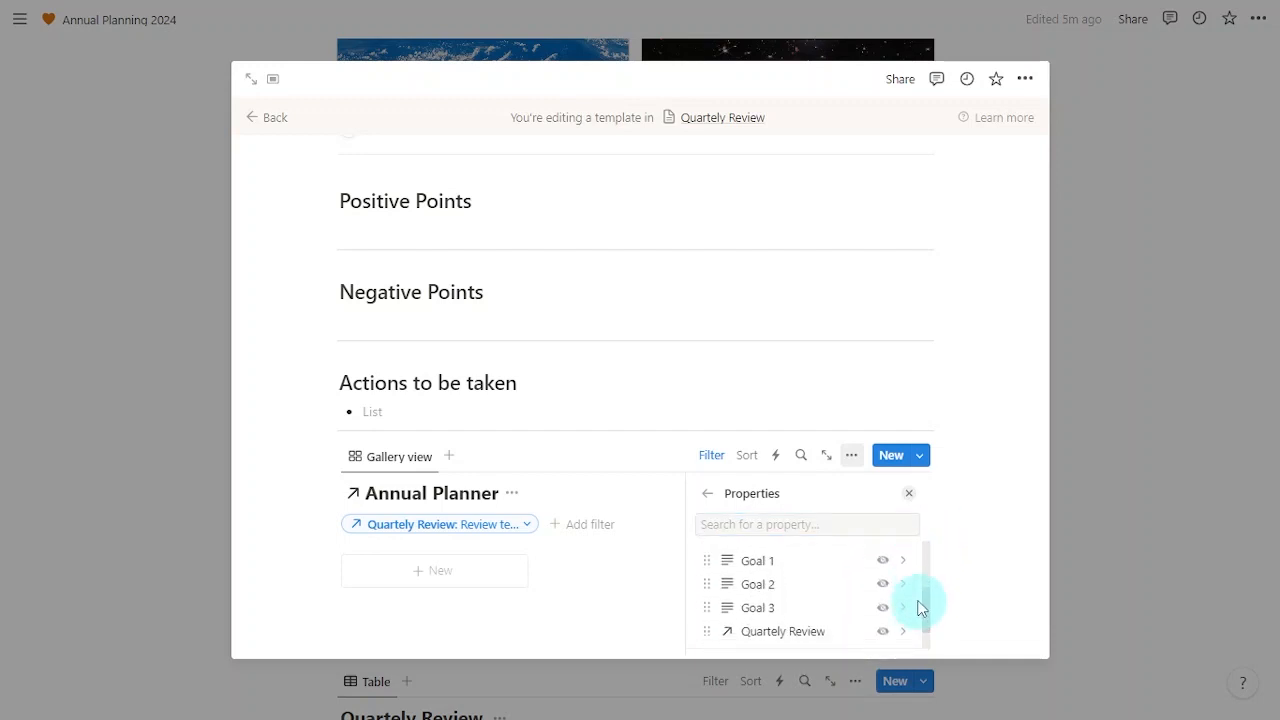
left_click(884, 564)
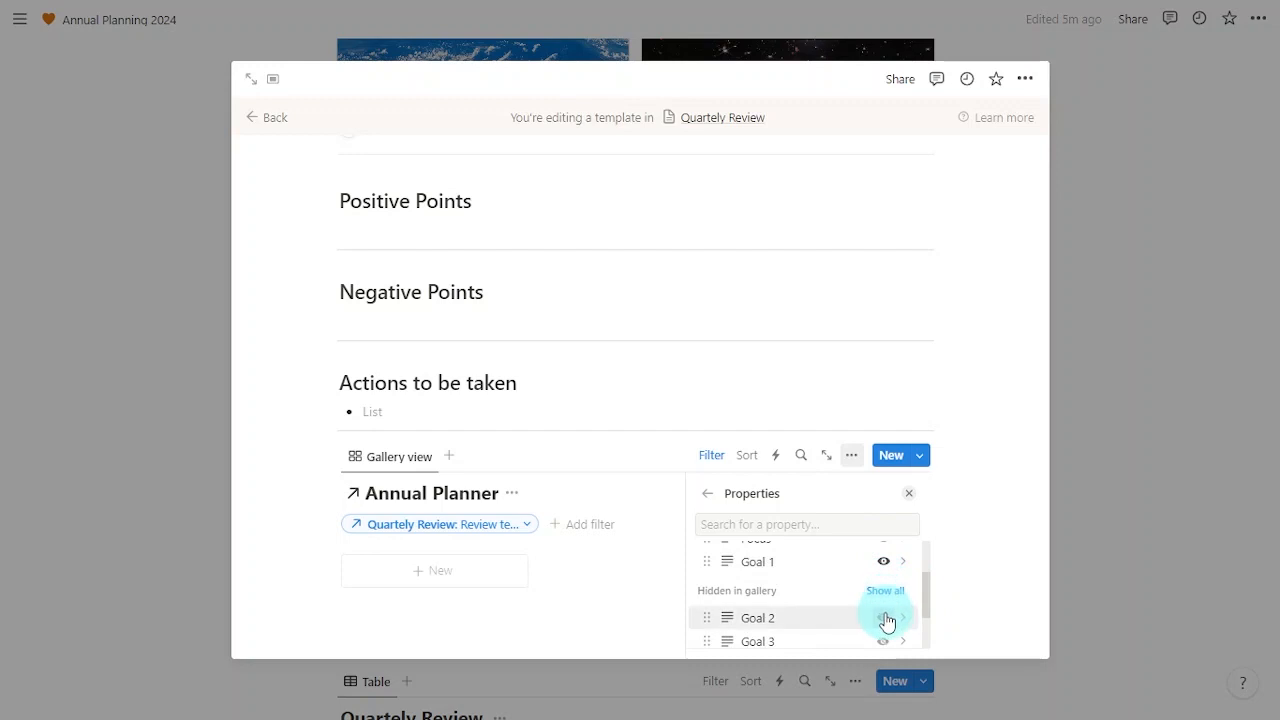
left_click(886, 613)
left_click_drag(928, 590, 928, 619)
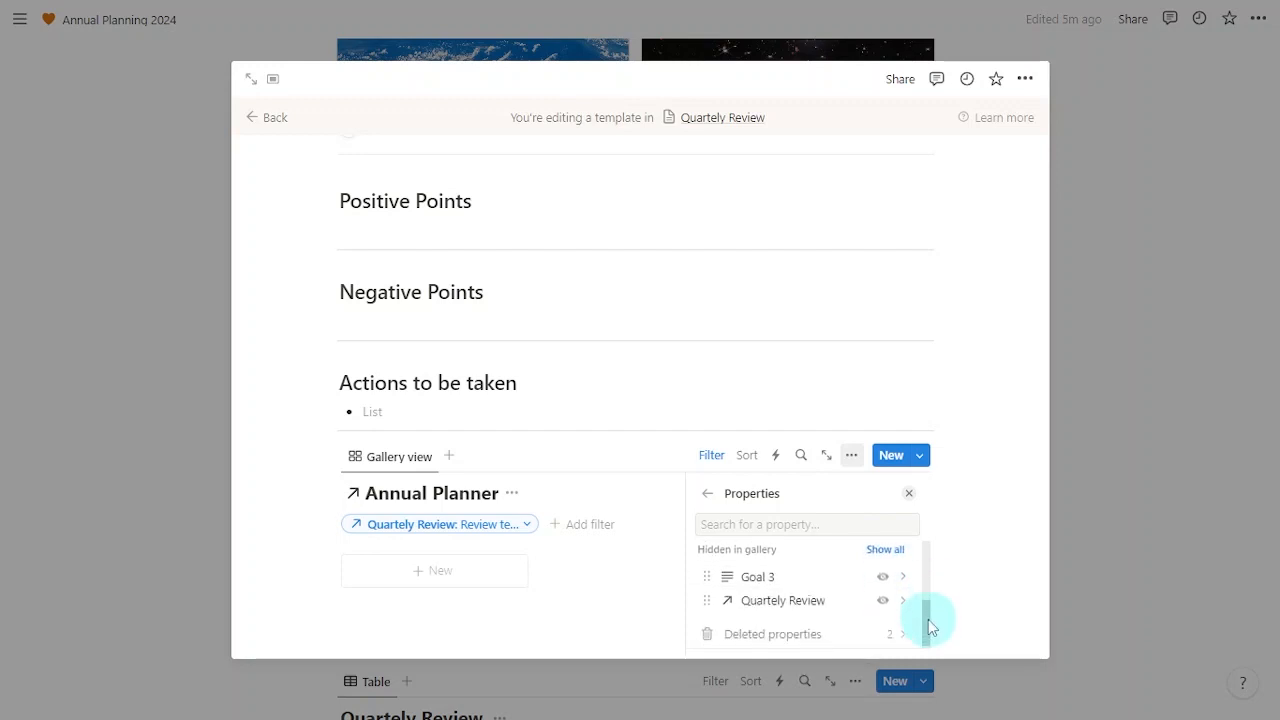
left_click(885, 582)
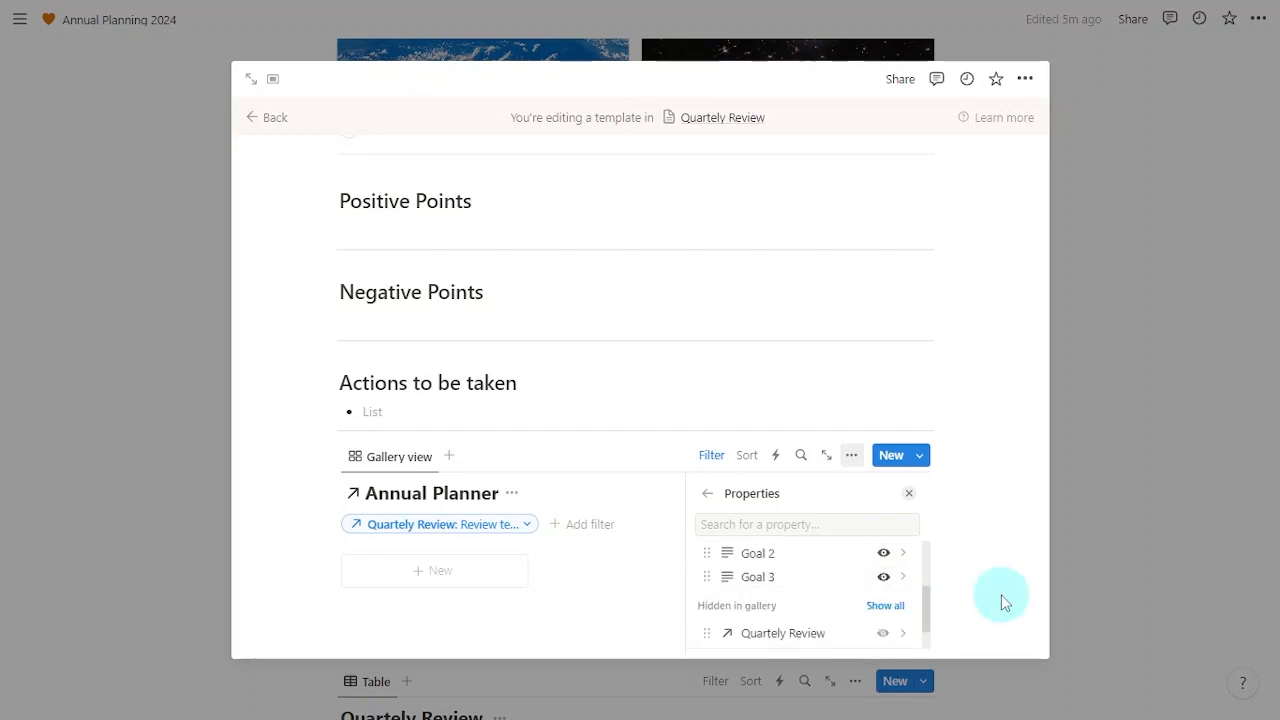
left_click(909, 500)
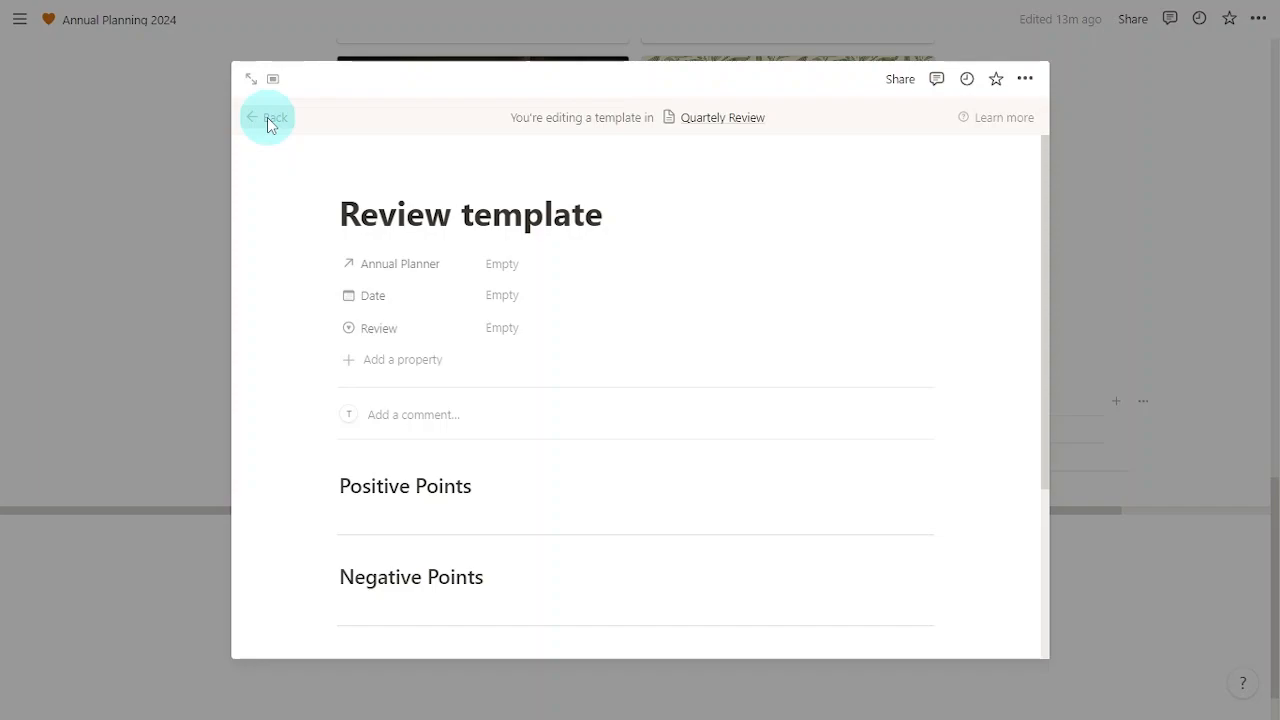
Step: Return to the page and set Review template as default for all Quartely Review views
left_click(266, 121)
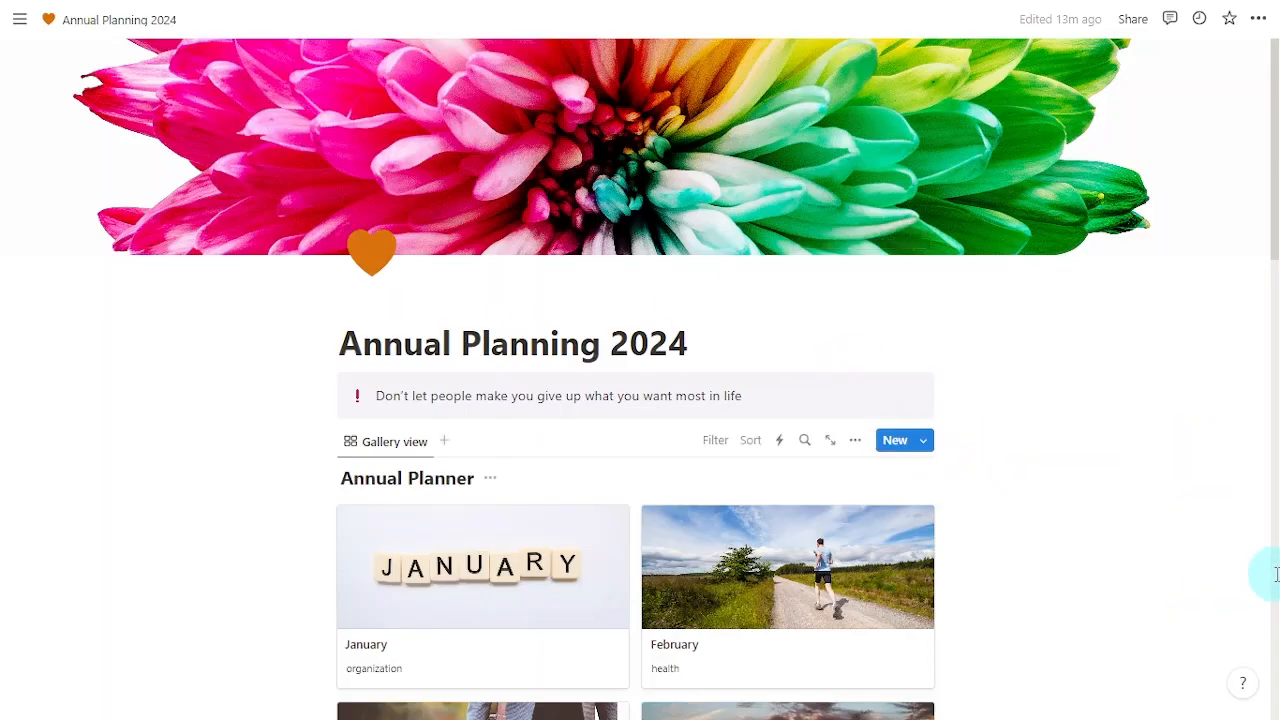
scroll(1274, 572, "down", 3)
scroll(1274, 572, "down", 8)
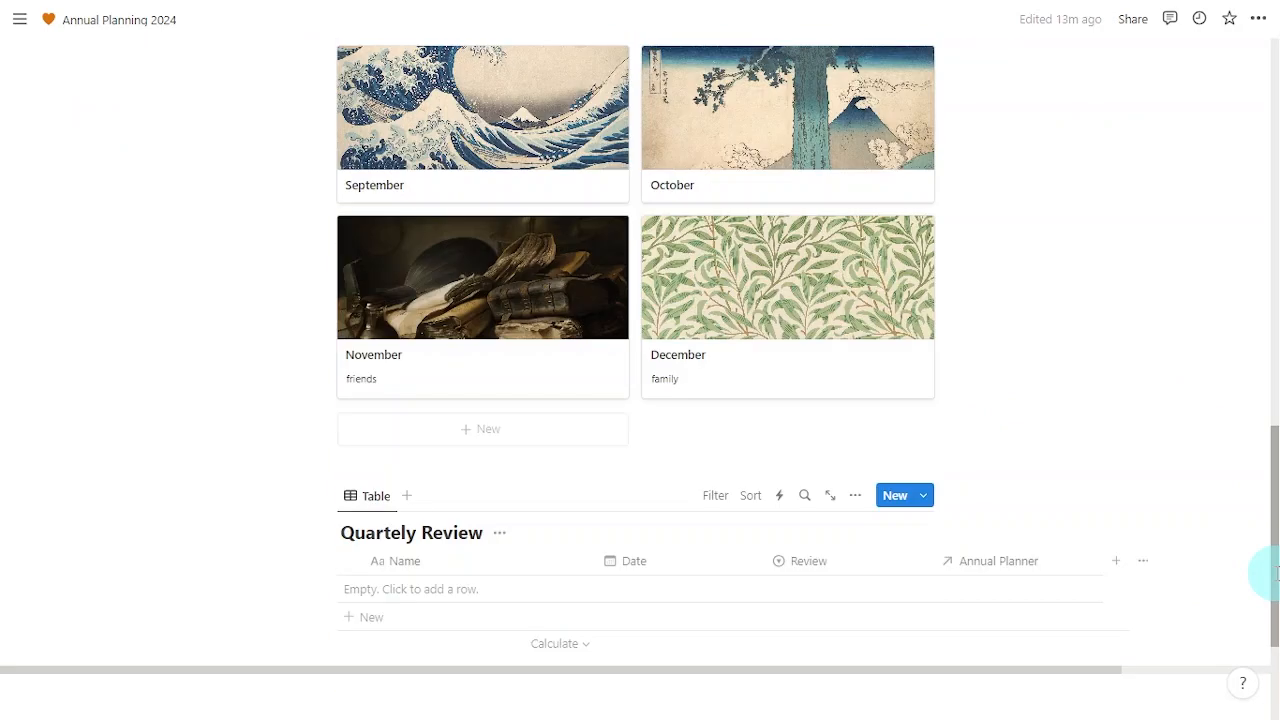
left_click(922, 498)
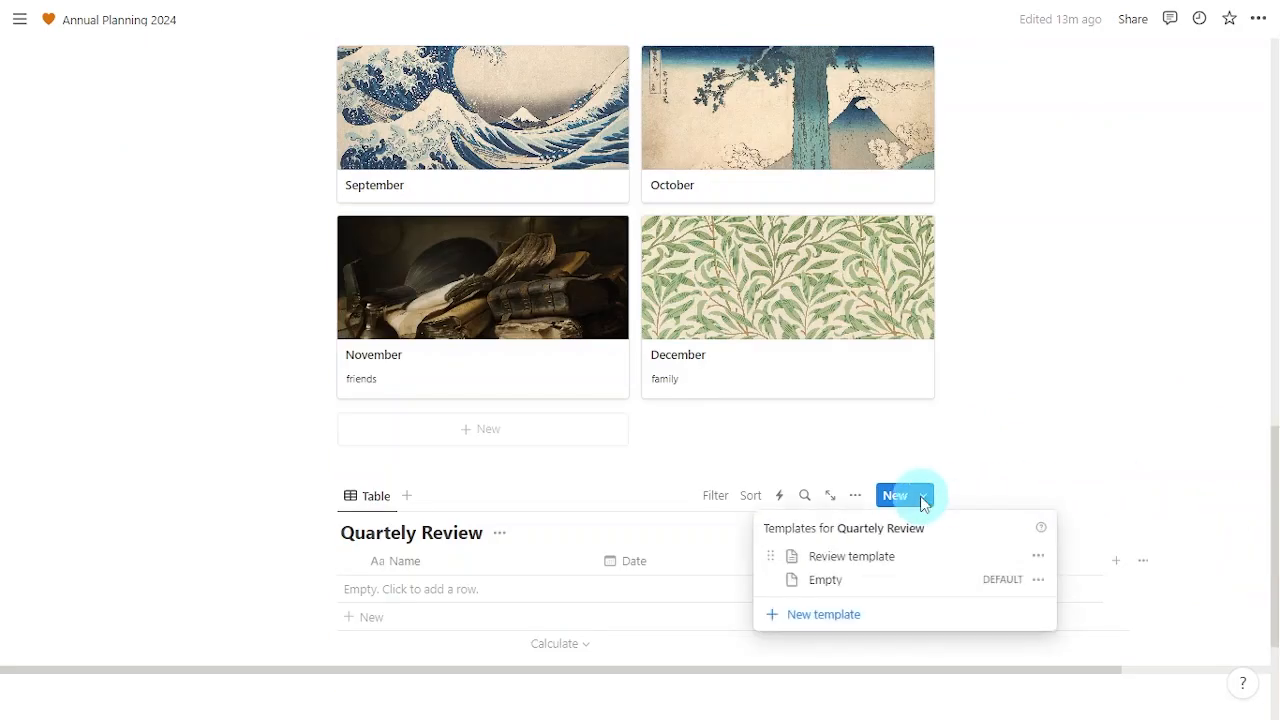
left_click(1039, 557)
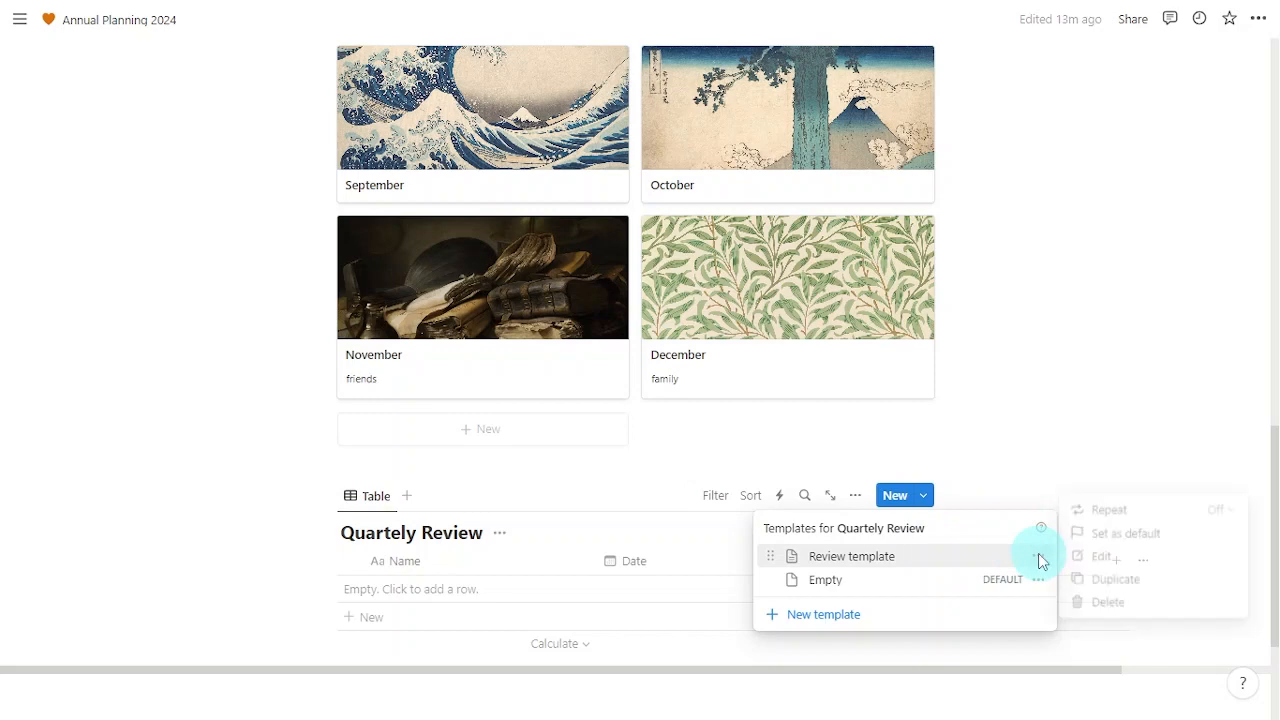
left_click(1178, 533)
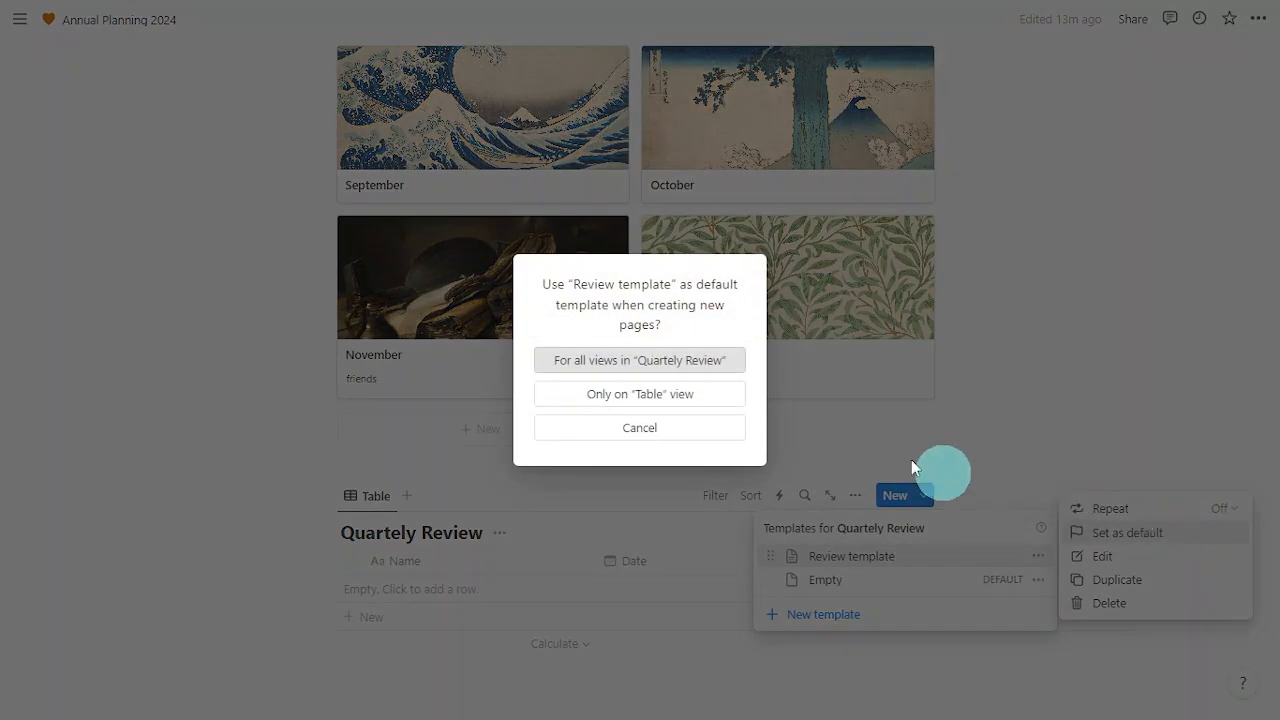
left_click(714, 364)
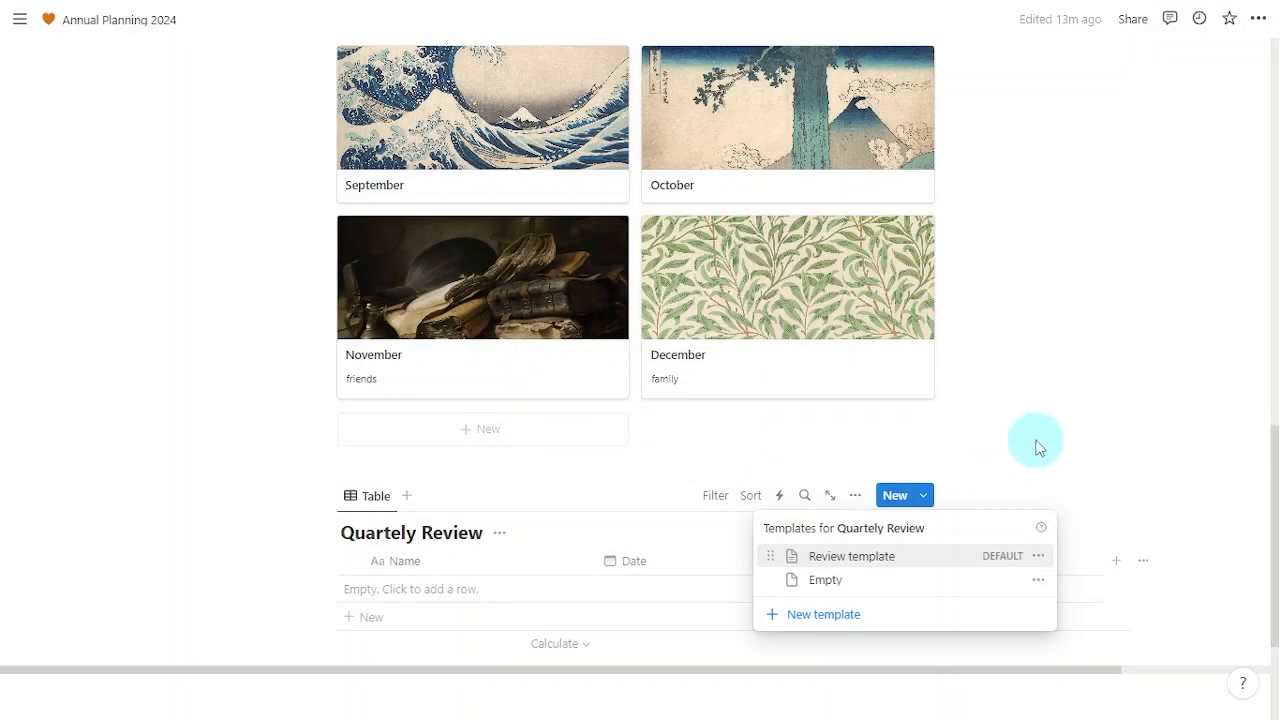
left_click(1038, 443)
left_click_drag(1275, 467, 1273, 552)
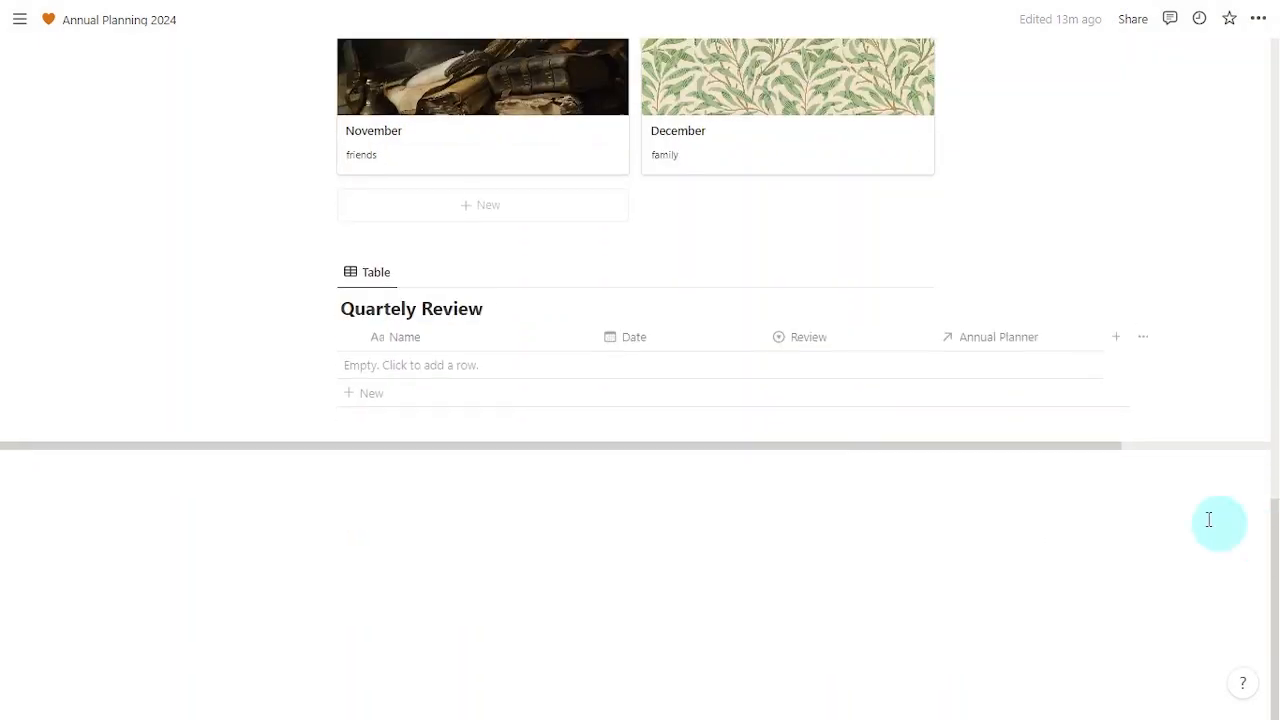
Step: Add a new row to the Quartely Review table and name it Q1
left_click(463, 366)
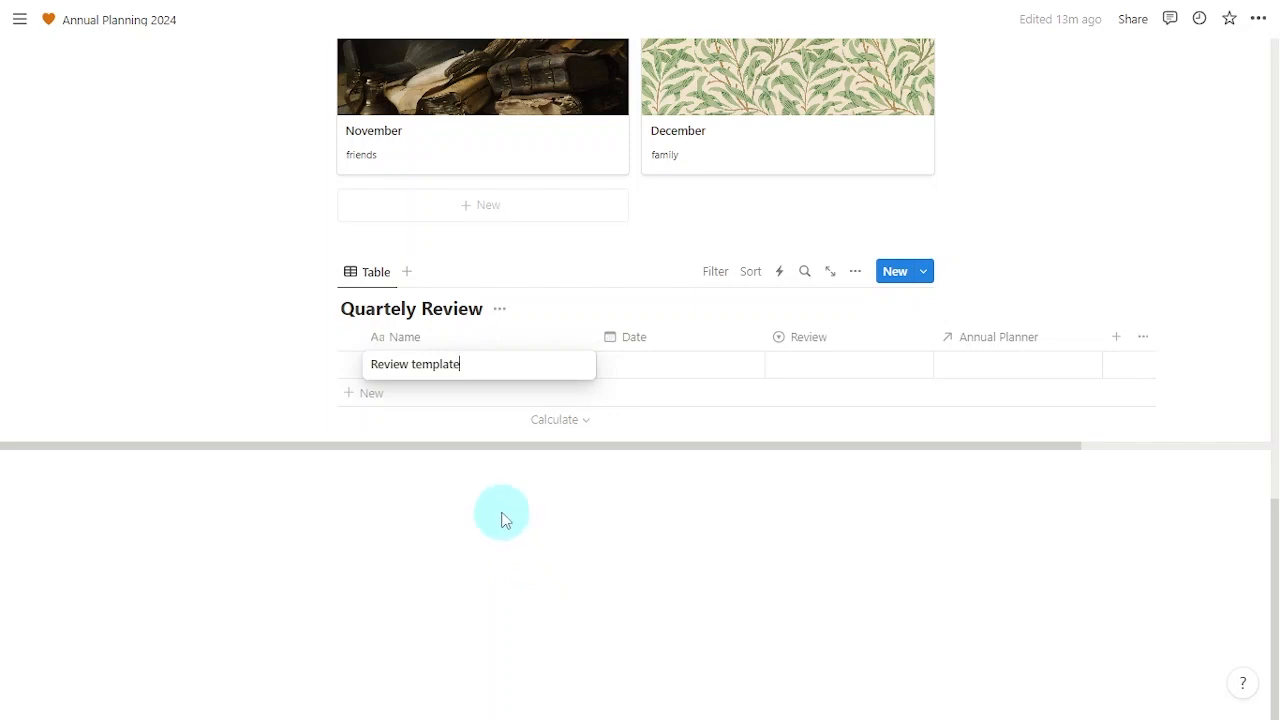
key("ctrl+a")
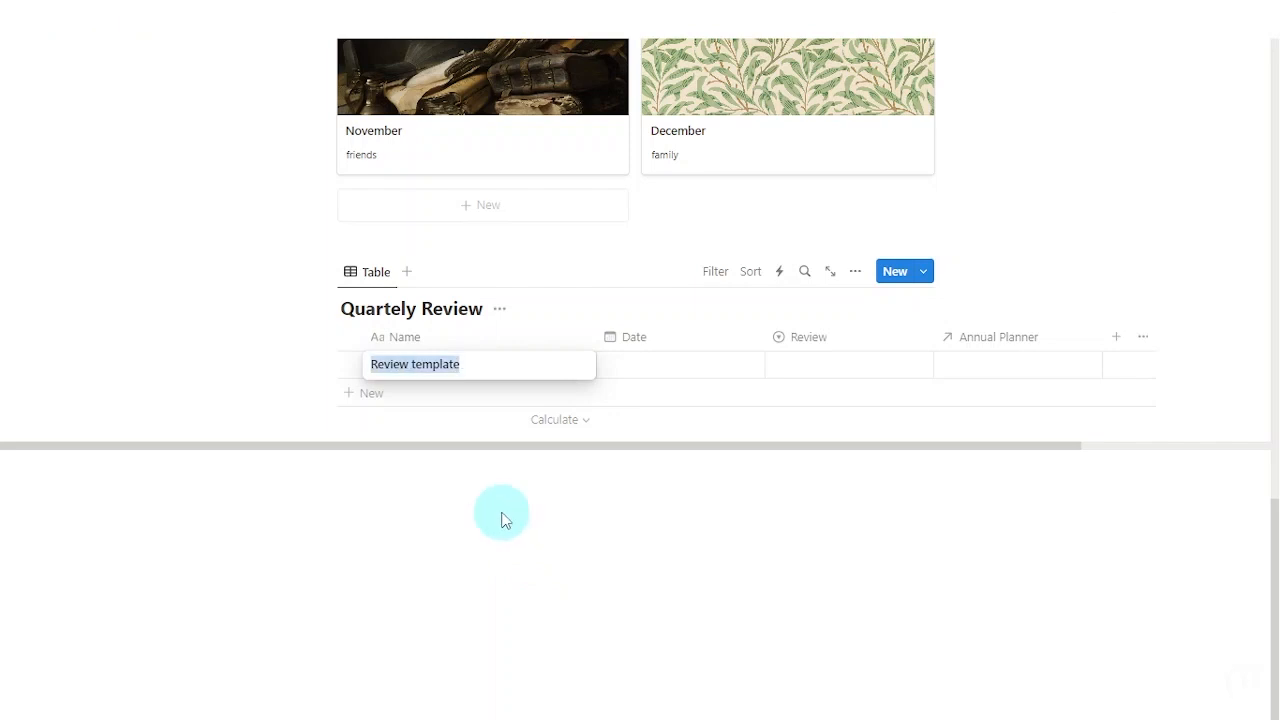
type("Q1")
key("Return")
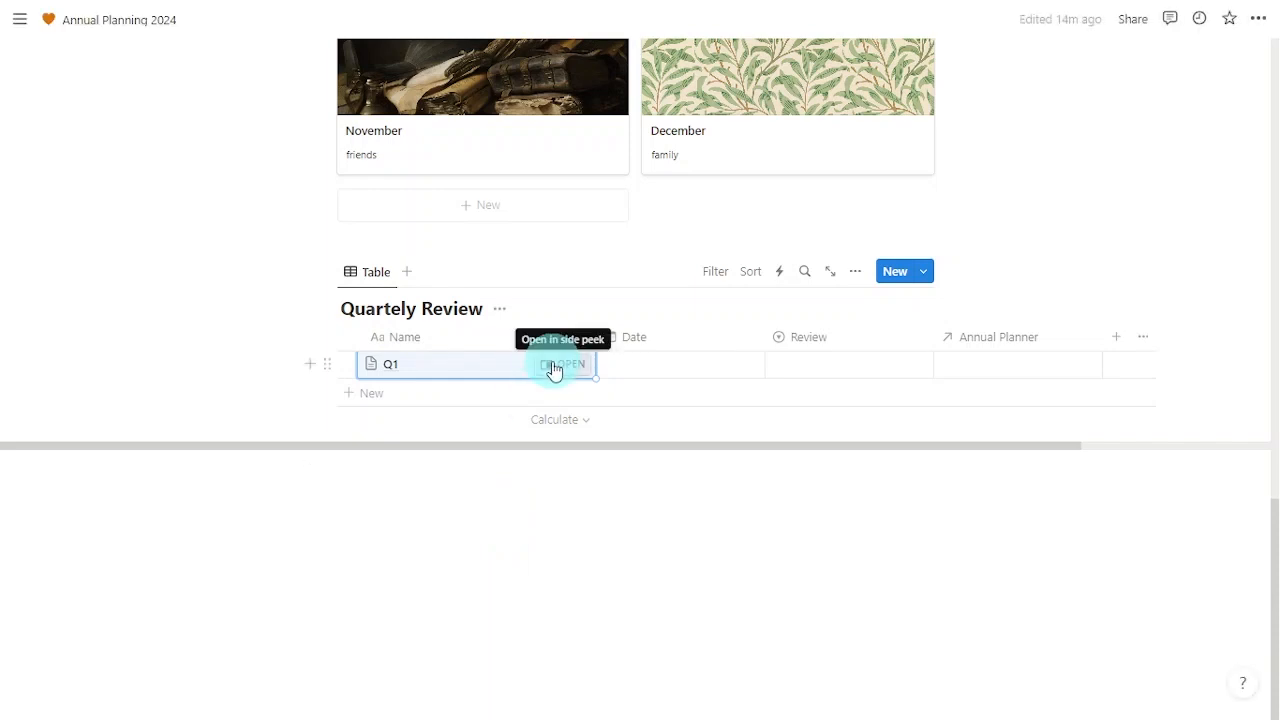
Step: Link January, February and March to Q1's Annual Planner property
left_click(555, 366)
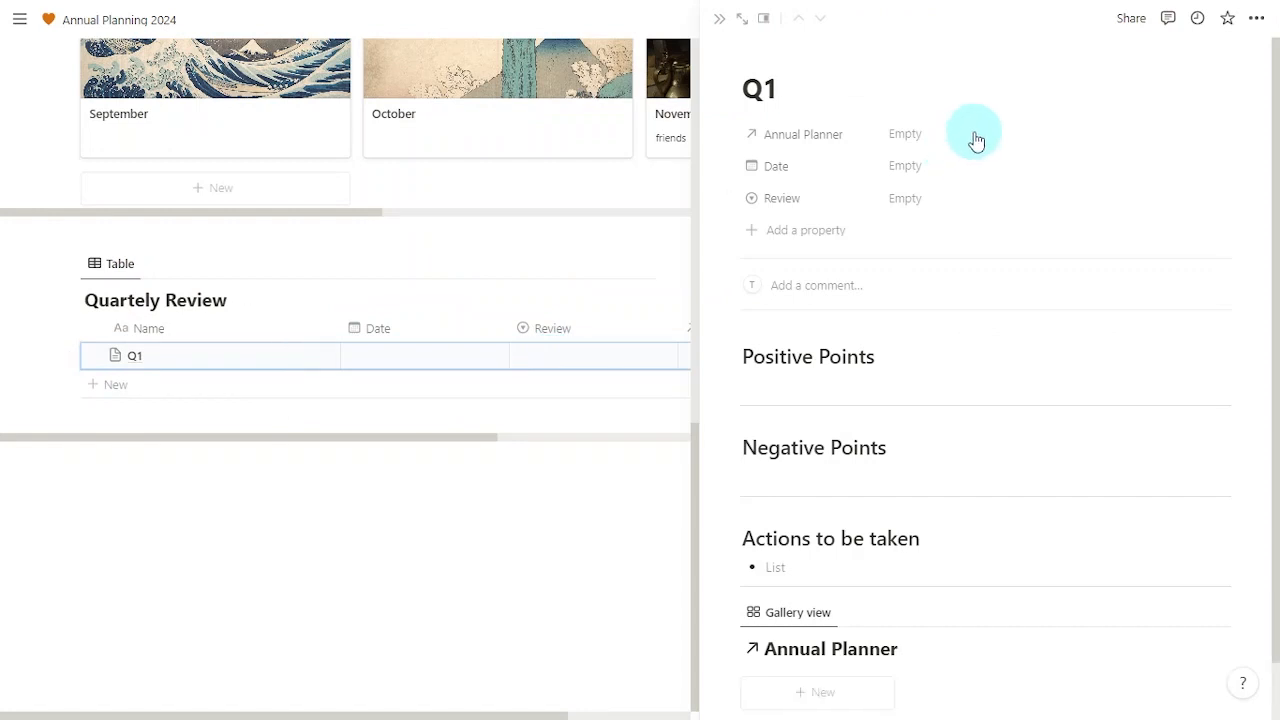
left_click(972, 136)
scroll(1203, 389, "down", 2)
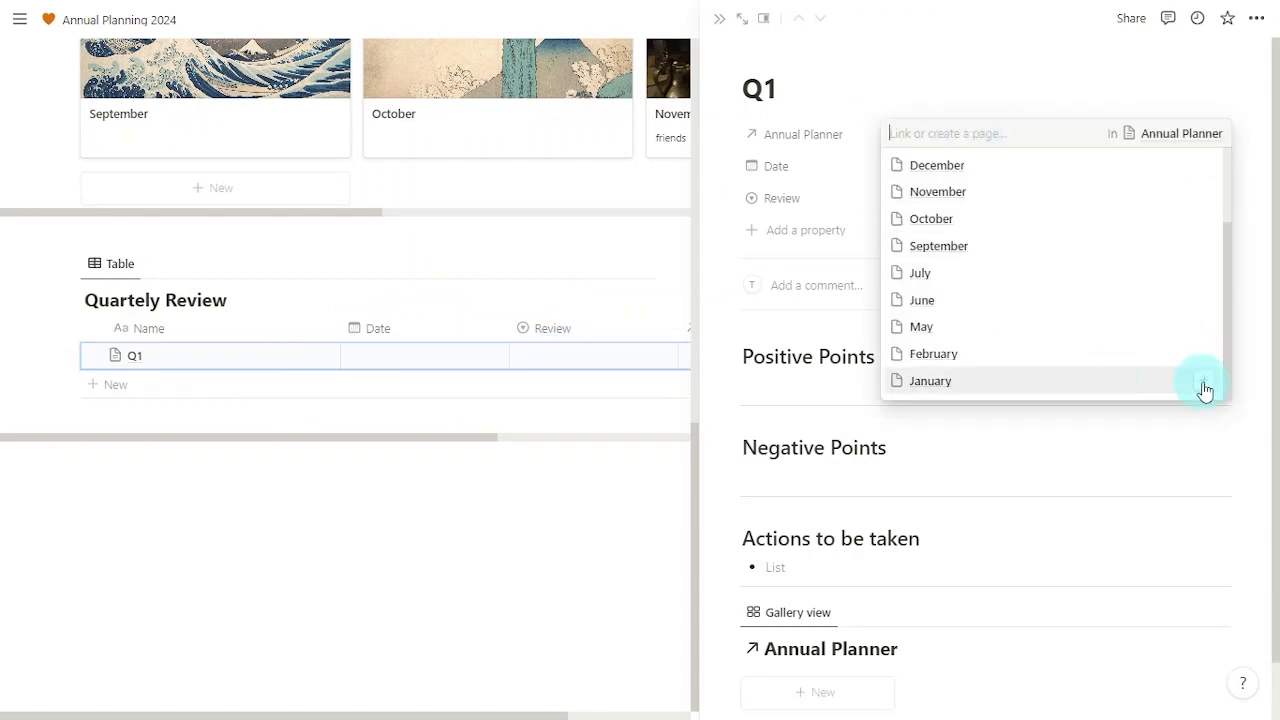
scroll(1218, 392, "up", 1)
left_click(1205, 381)
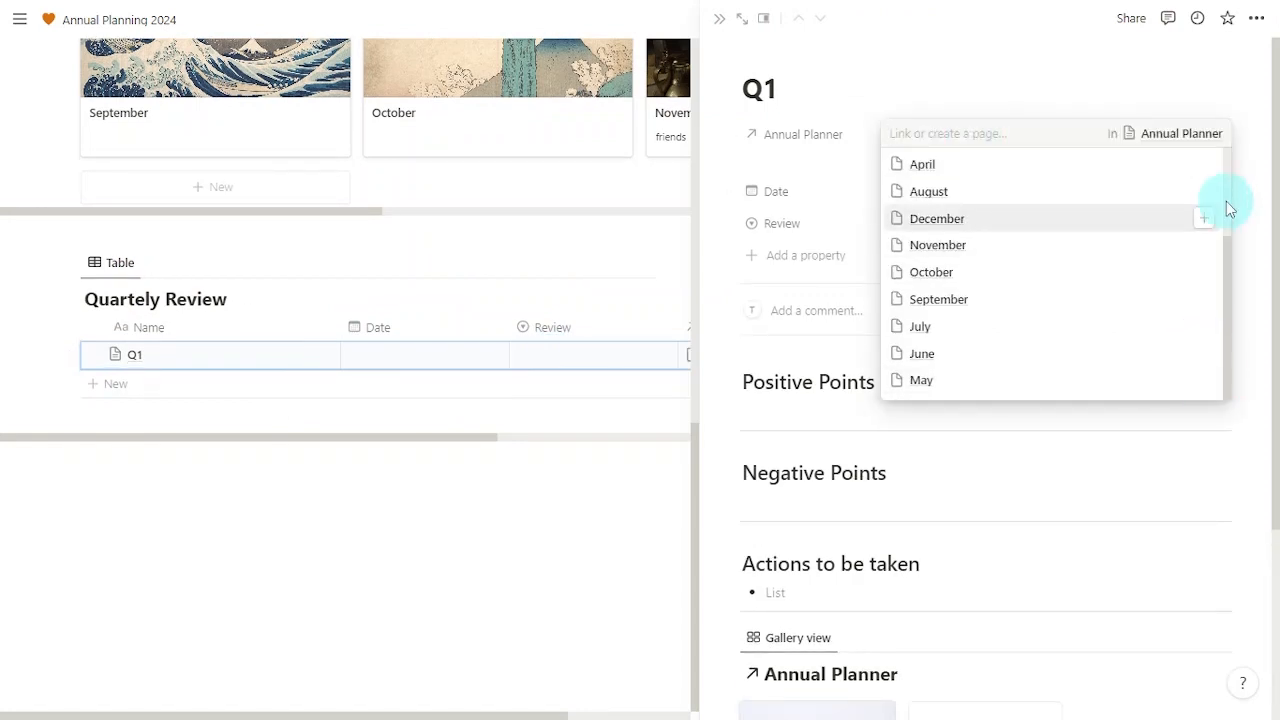
scroll(1172, 216, "up", 3)
left_click(1205, 275)
left_click(1251, 317)
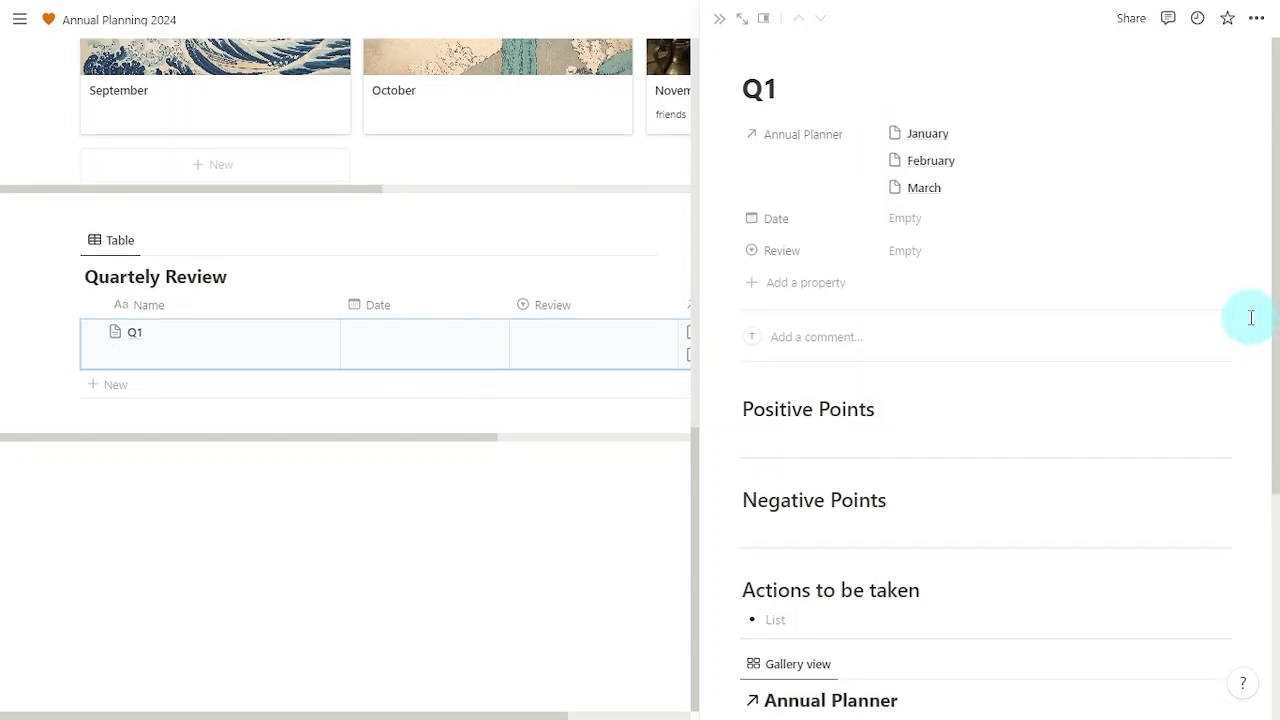
Step: Date Q1 March 31, 2024 with an On day of event reminder
left_click(940, 223)
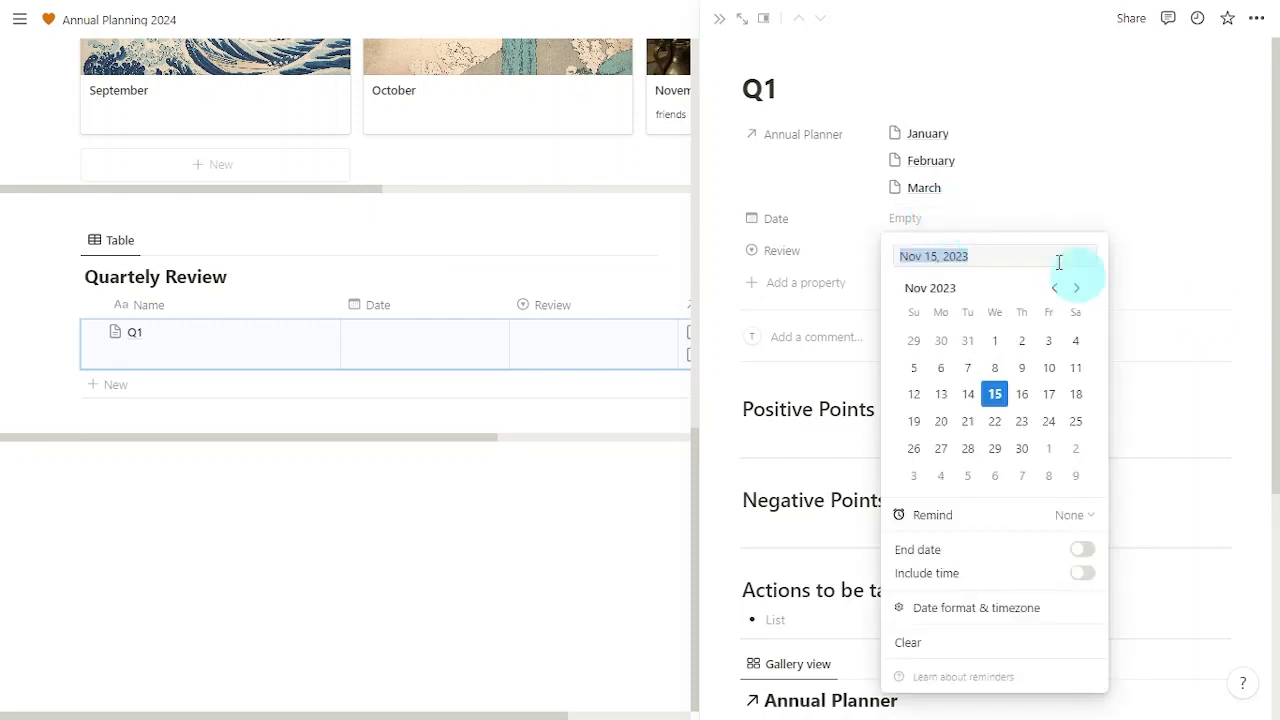
left_click(1077, 289)
left_click(1078, 290)
left_click(1078, 290)
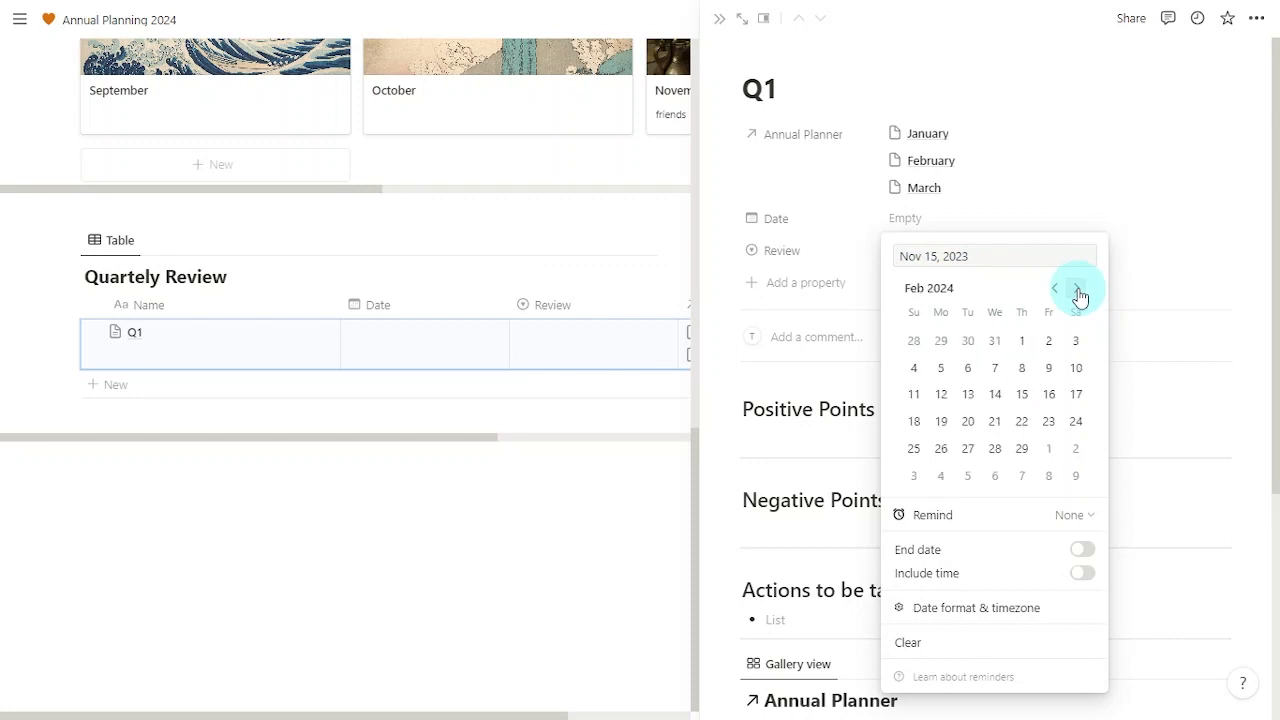
left_click(1078, 290)
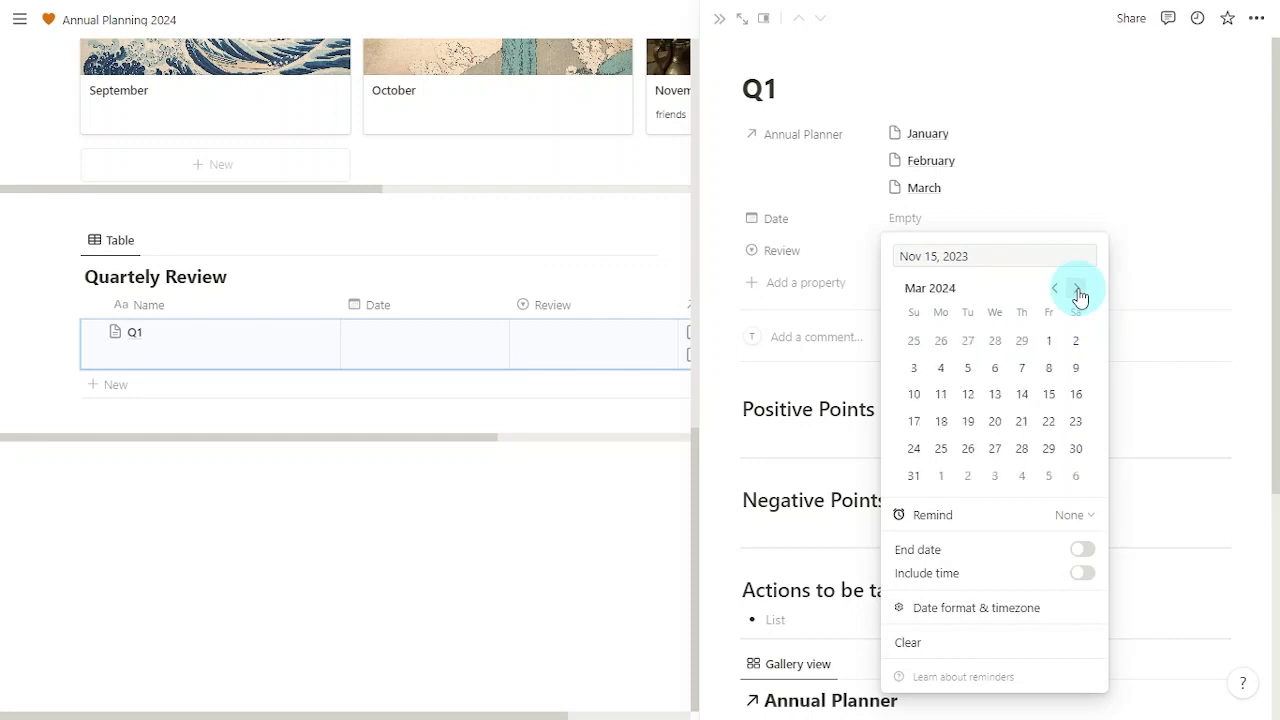
left_click(915, 478)
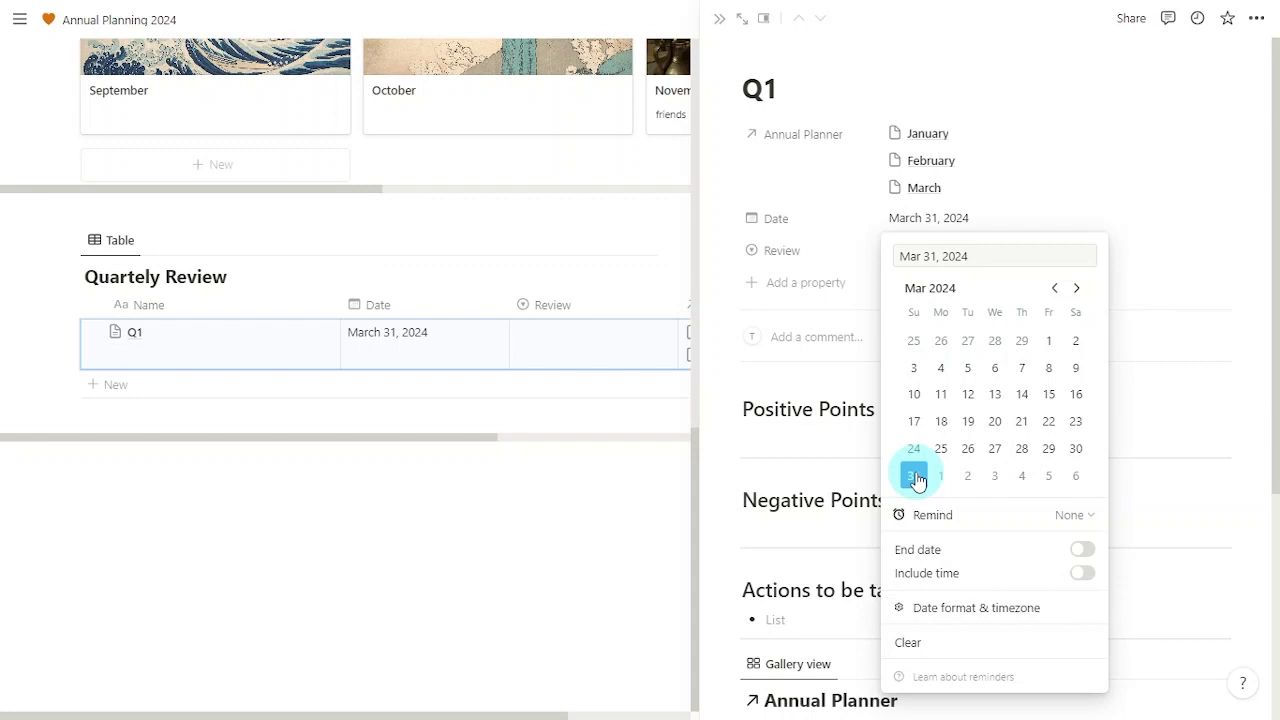
left_click(1013, 524)
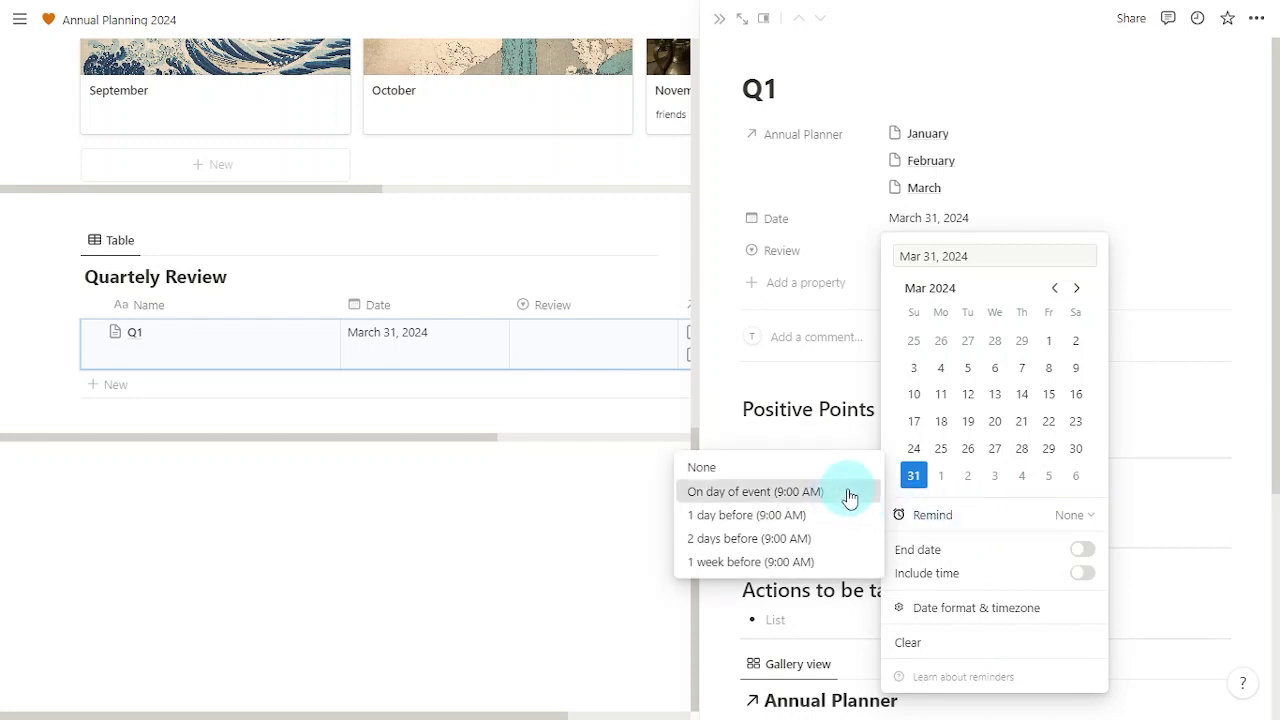
left_click(842, 495)
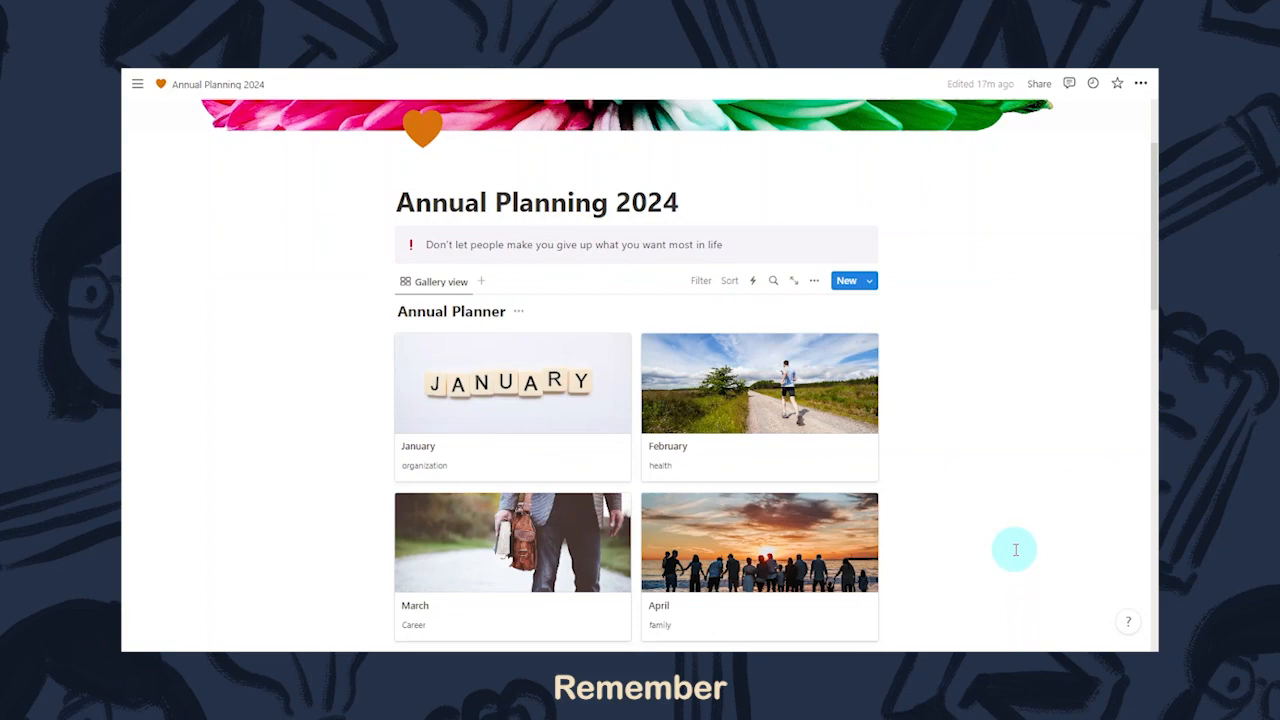
Step: Scroll past the month gallery to the Q1–Q4 rows and open Q1's Review rating options
scroll(1014, 546, "down", 5)
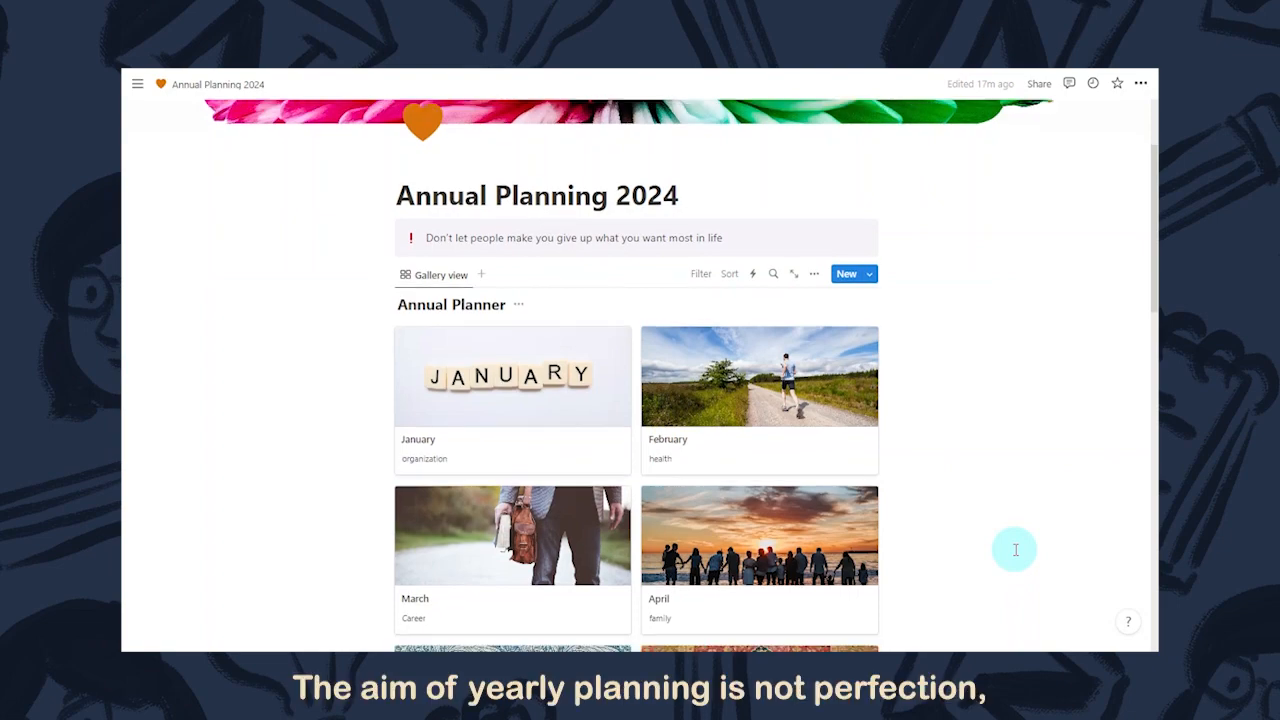
scroll(1015, 549, "down", 3)
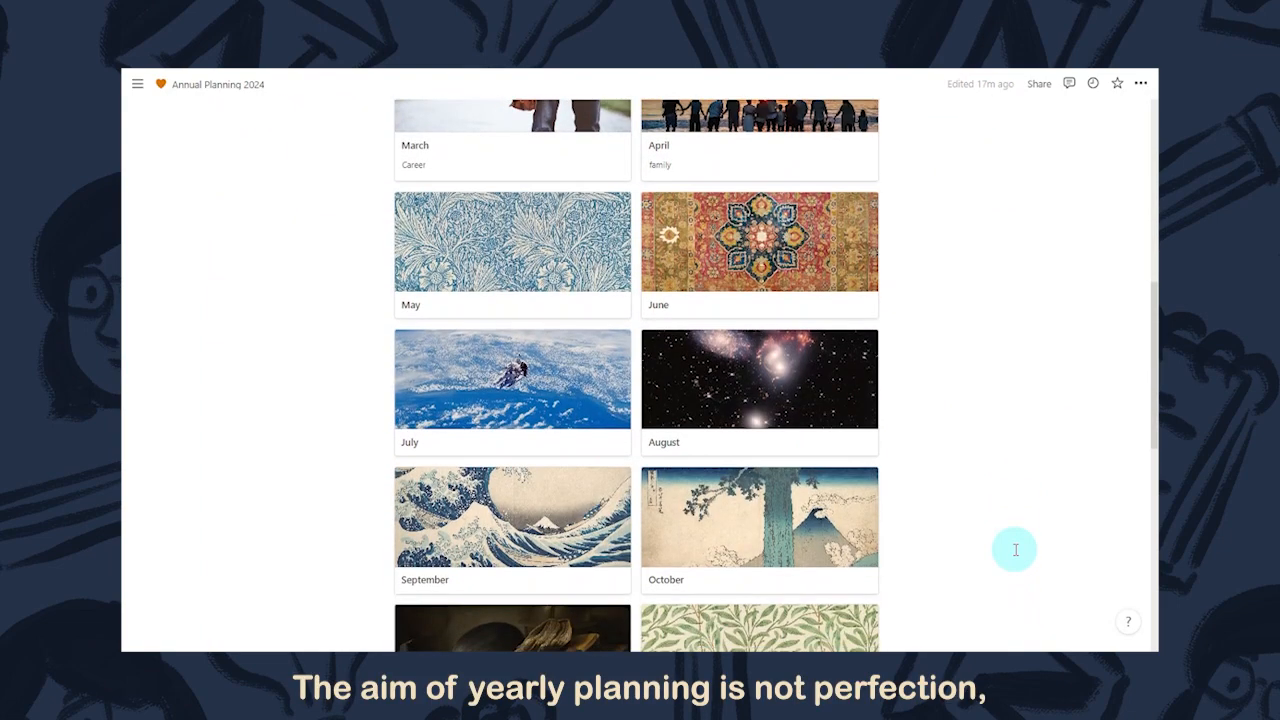
scroll(1015, 549, "down", 2)
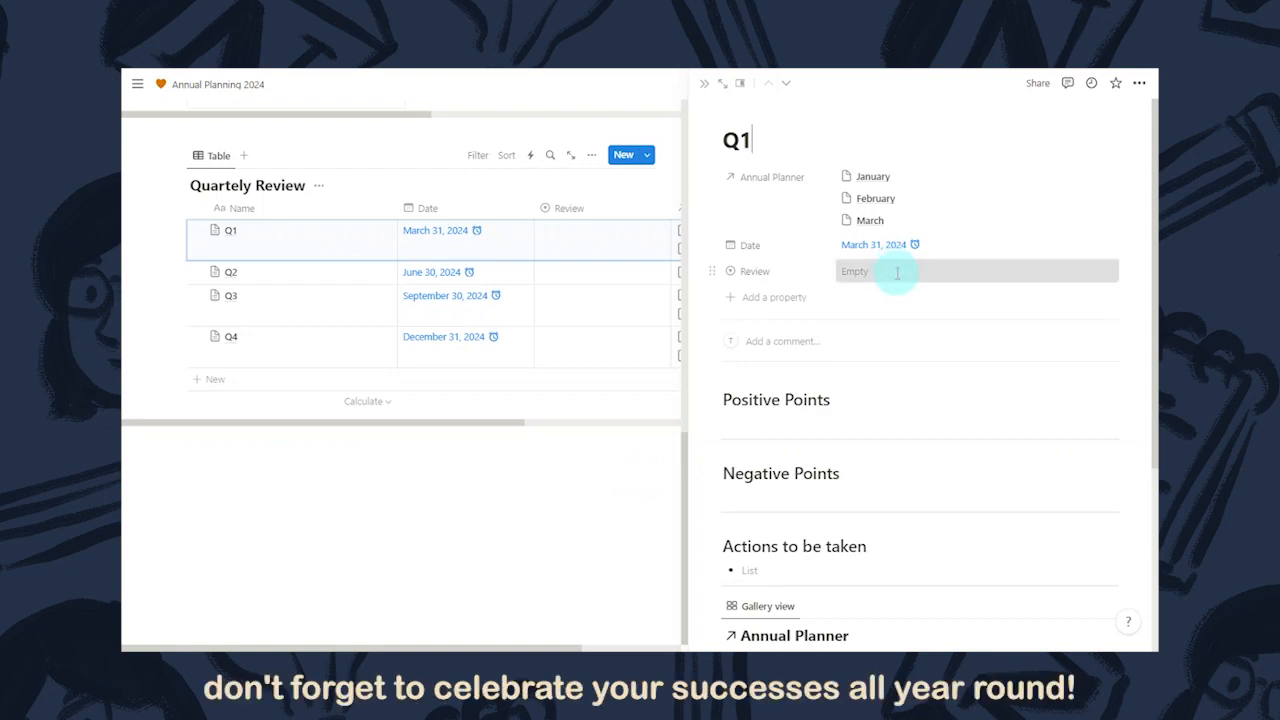
left_click(897, 272)
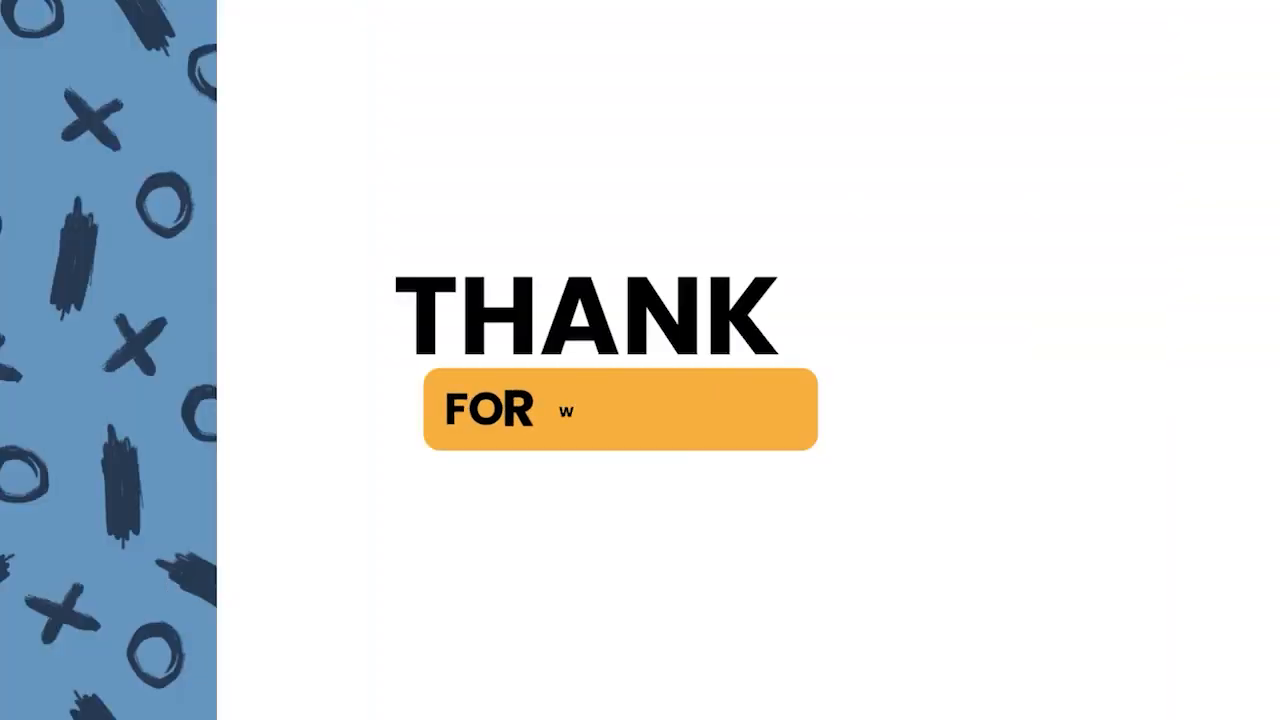